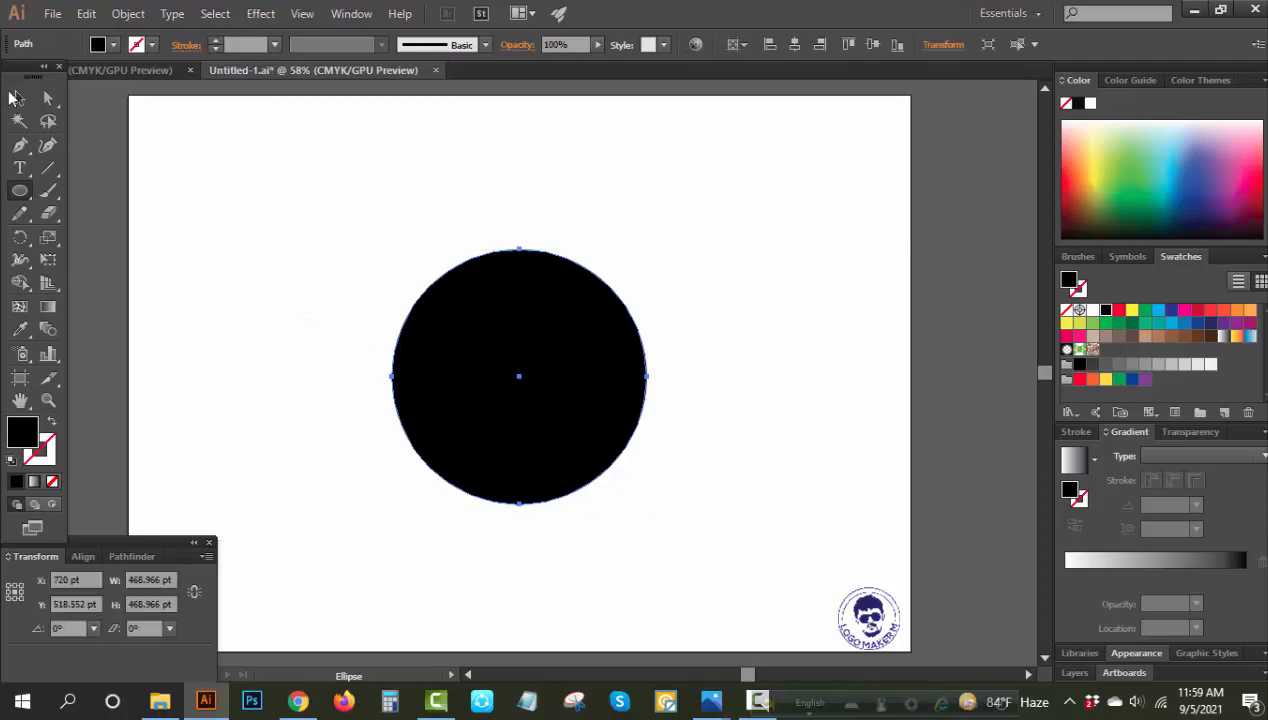
- Remove the circle's fill and give it a 50 pt black stroke
click(21, 100)
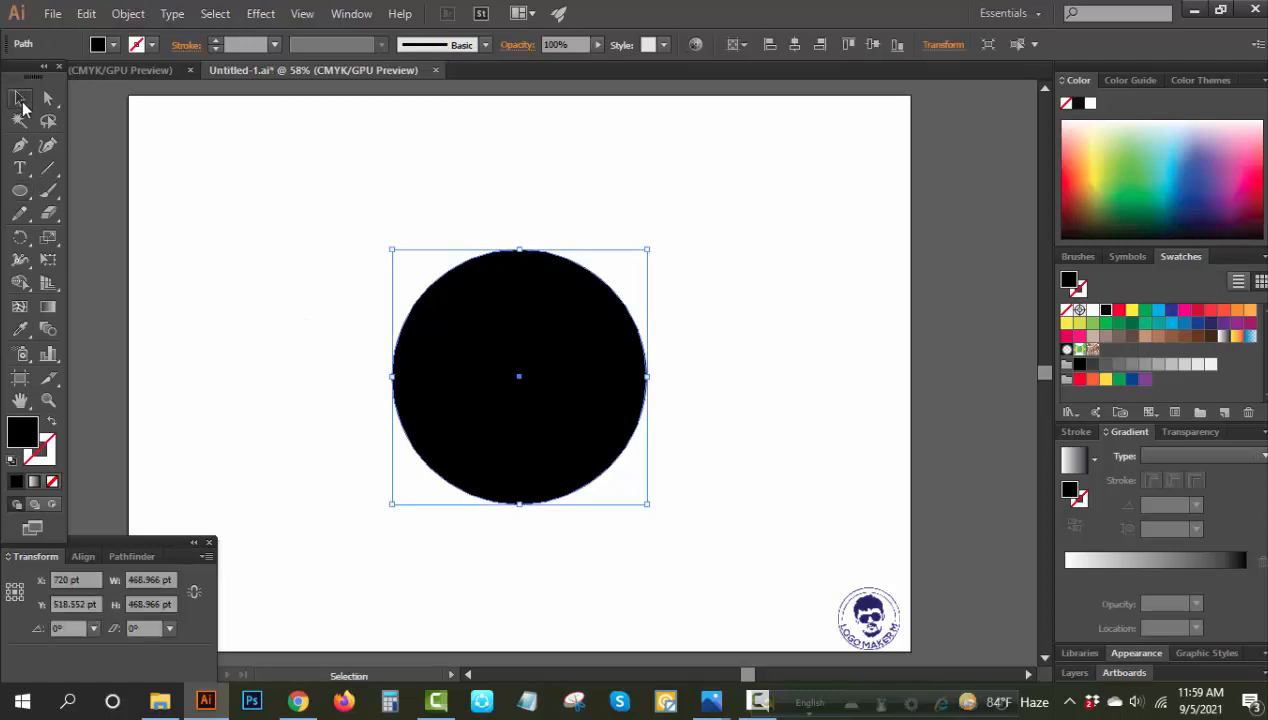
click(55, 482)
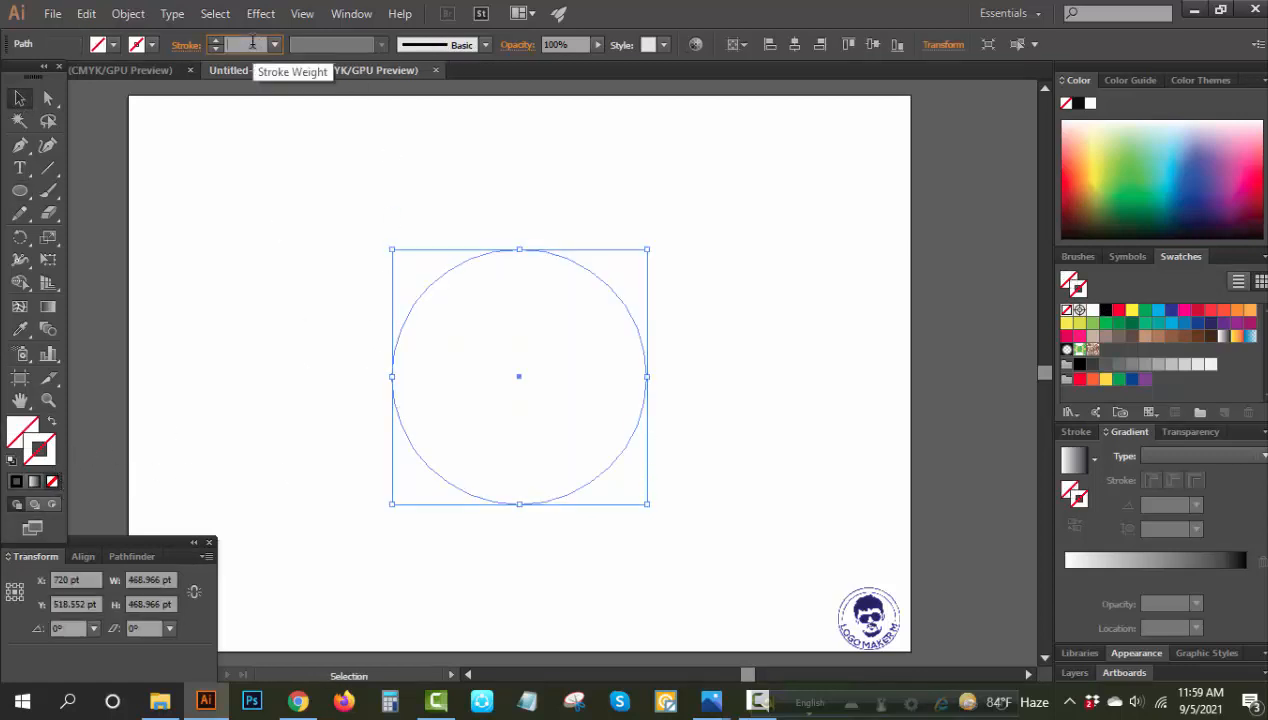
key(Return)
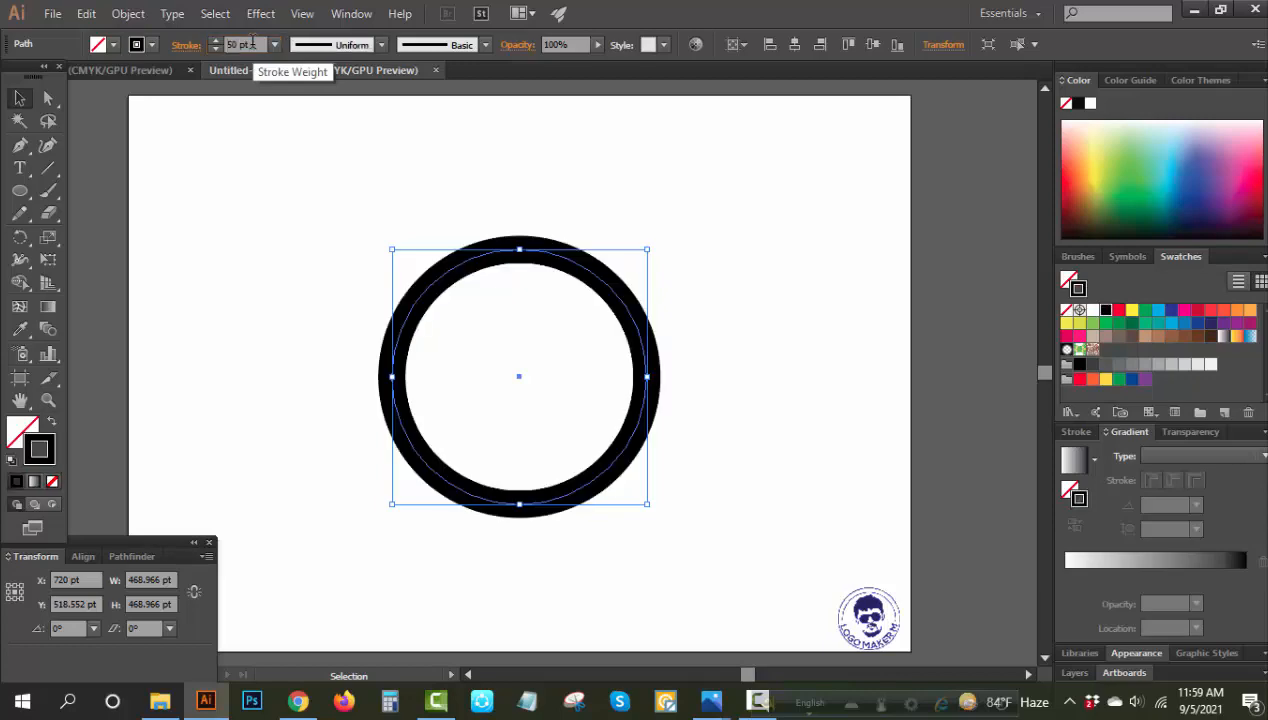
click(696, 411)
- Scale the ring down around its centre to about 363 pt wide and set its stroke weight to 50 pt
click(649, 378)
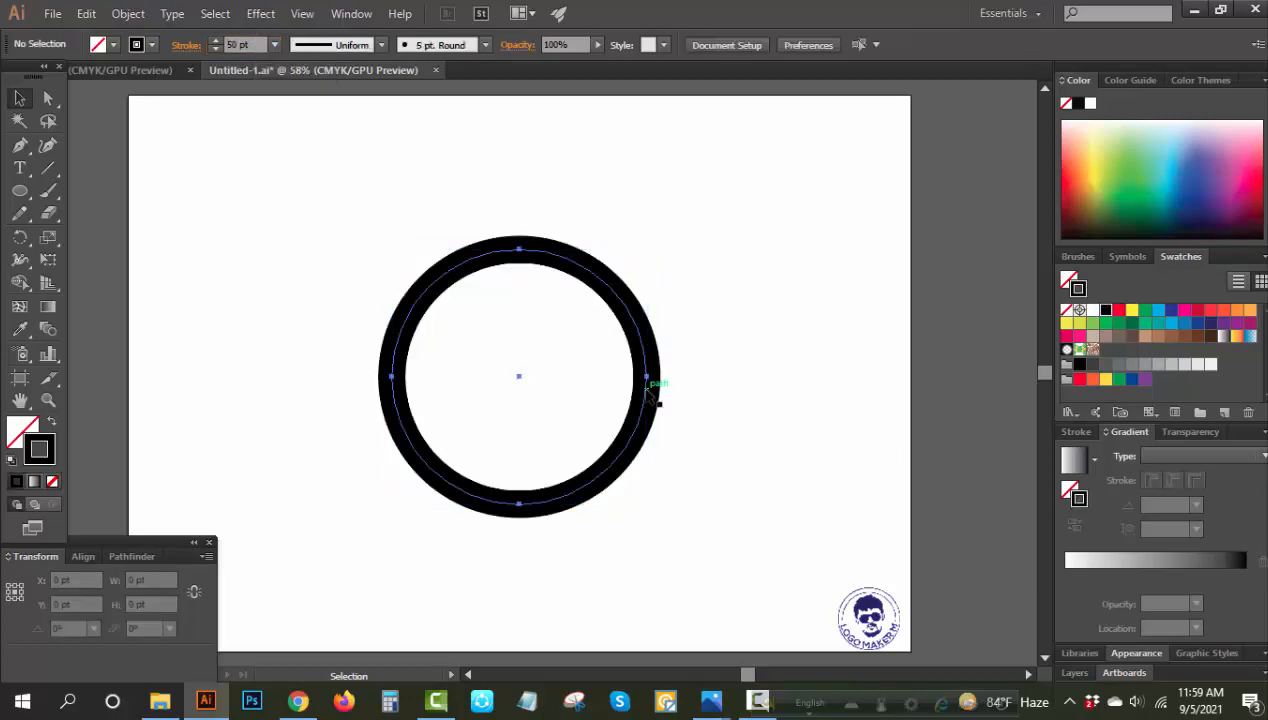
drag(649, 377, 618, 377)
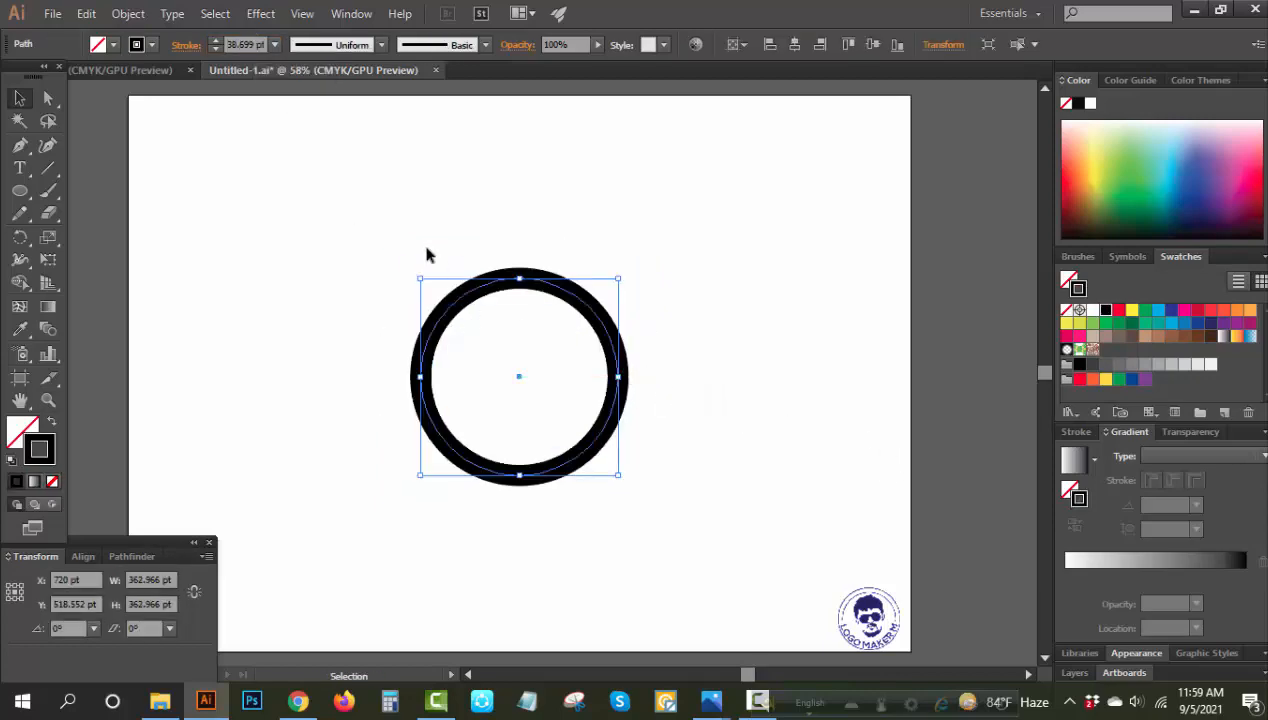
click(242, 44)
scroll(242, 44, up, 10)
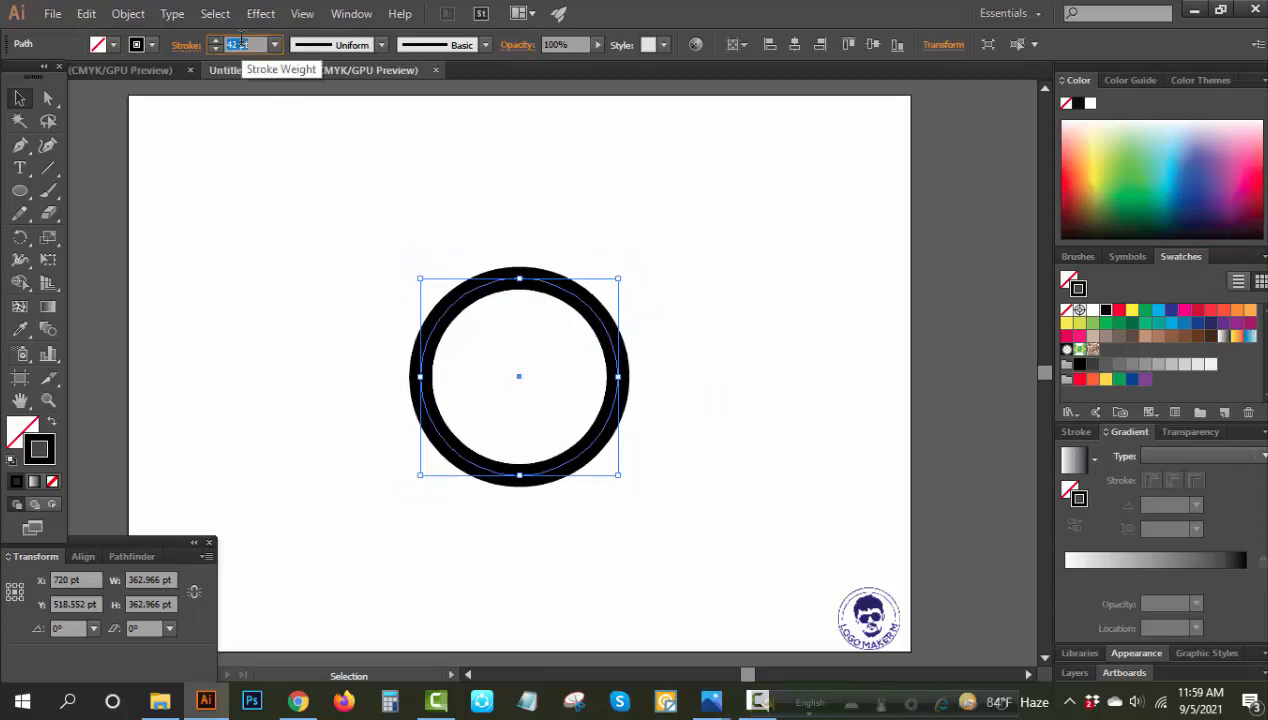
scroll(242, 40, up, 2)
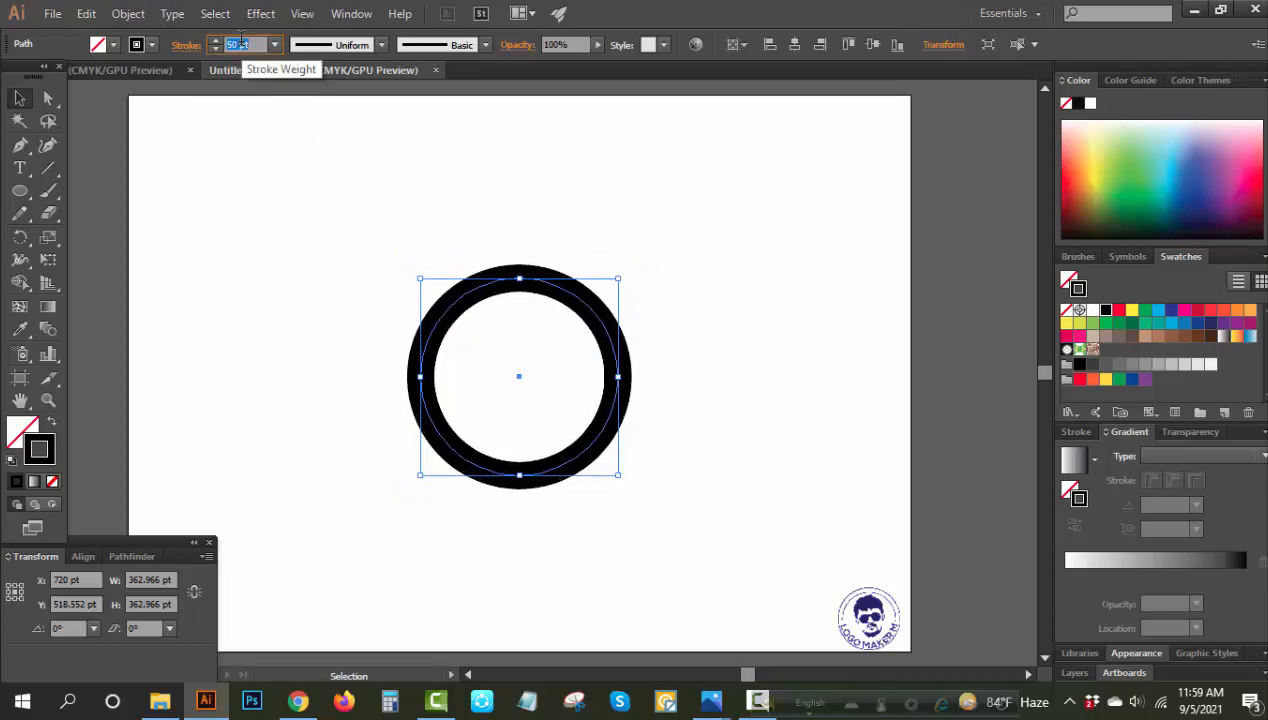
click(328, 220)
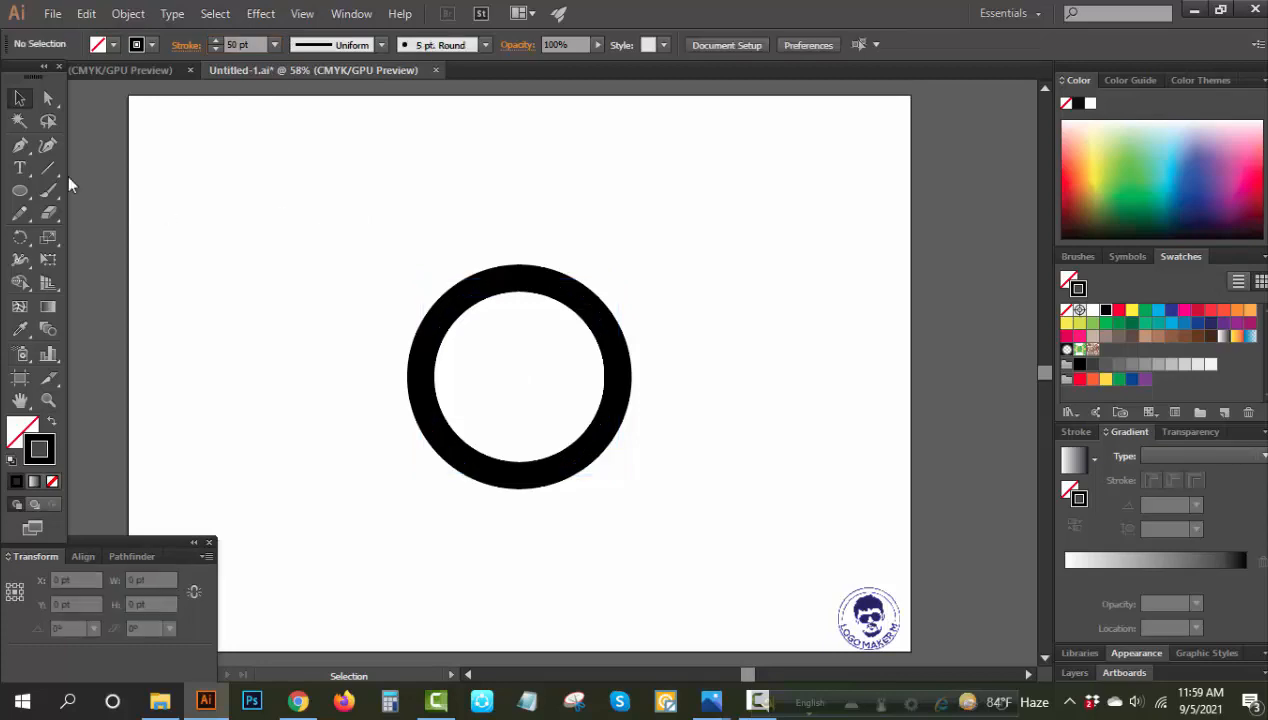
- Draw a vertical line segment with the 50 pt stroke from the ring's centre down past its lower edge
click(48, 168)
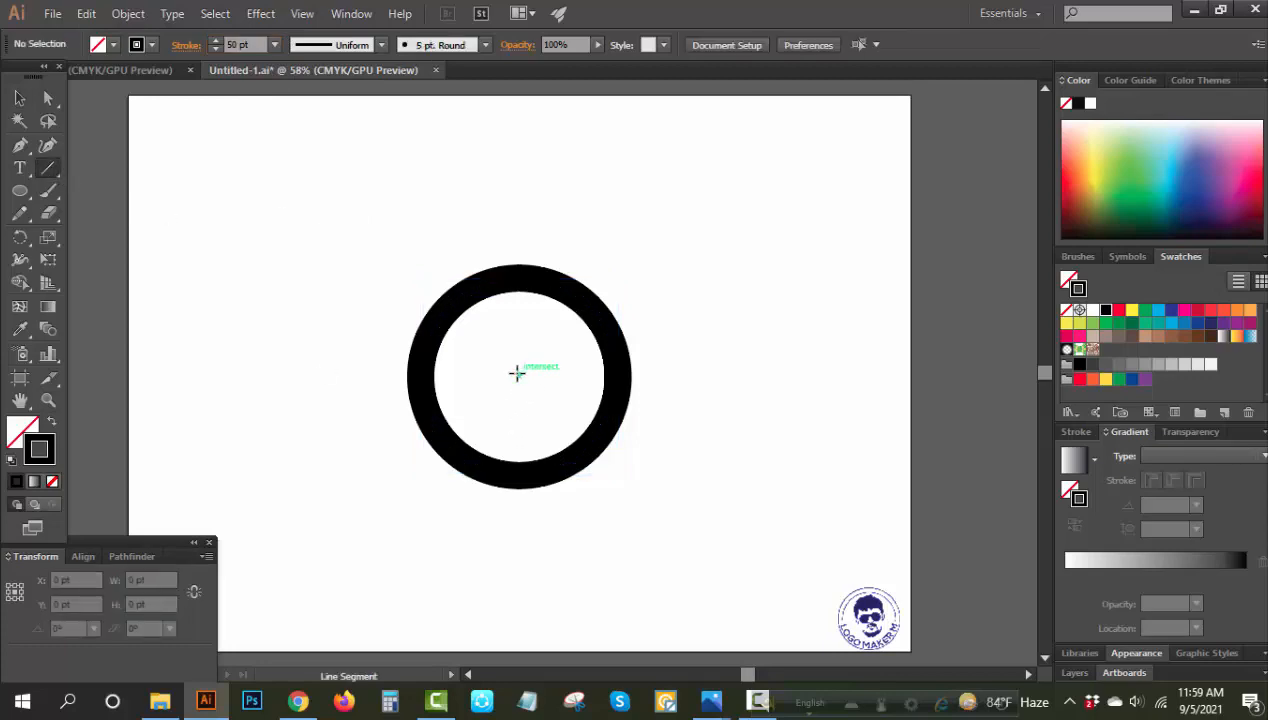
drag(517, 376, 518, 516)
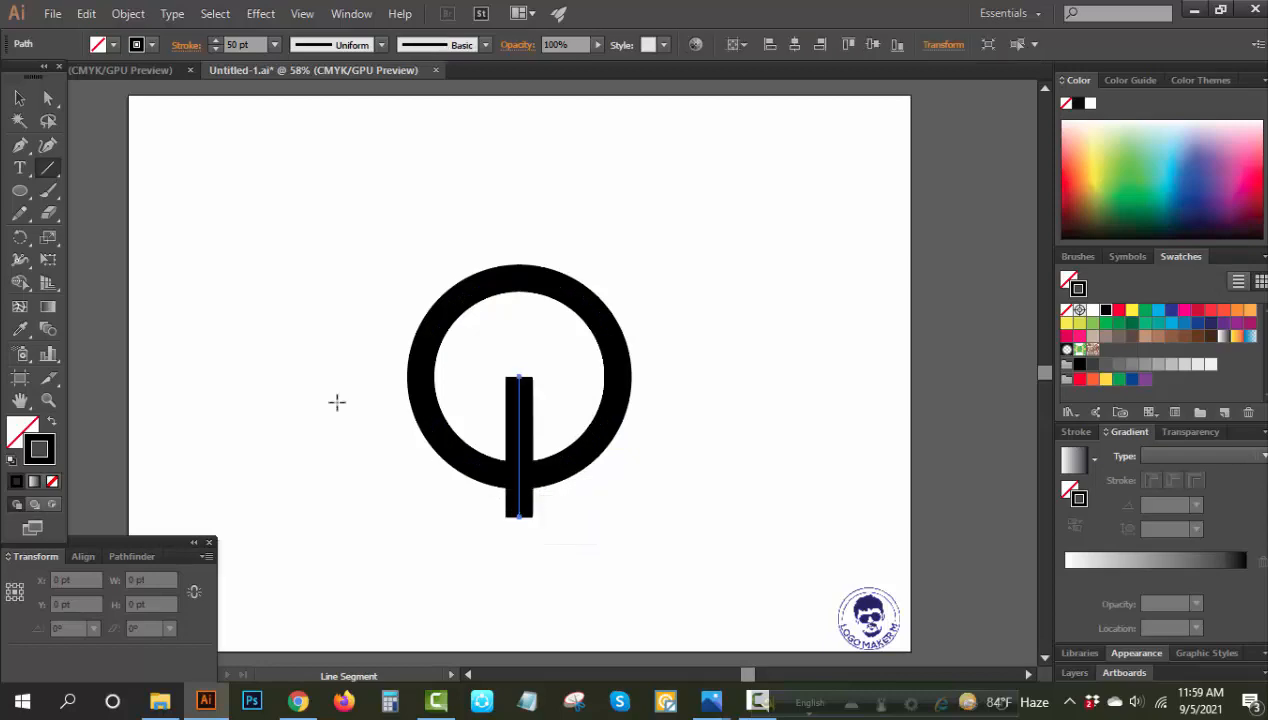
key(v)
click(193, 157)
- Expand the ring and the vertical line into filled shapes
drag(303, 281, 761, 519)
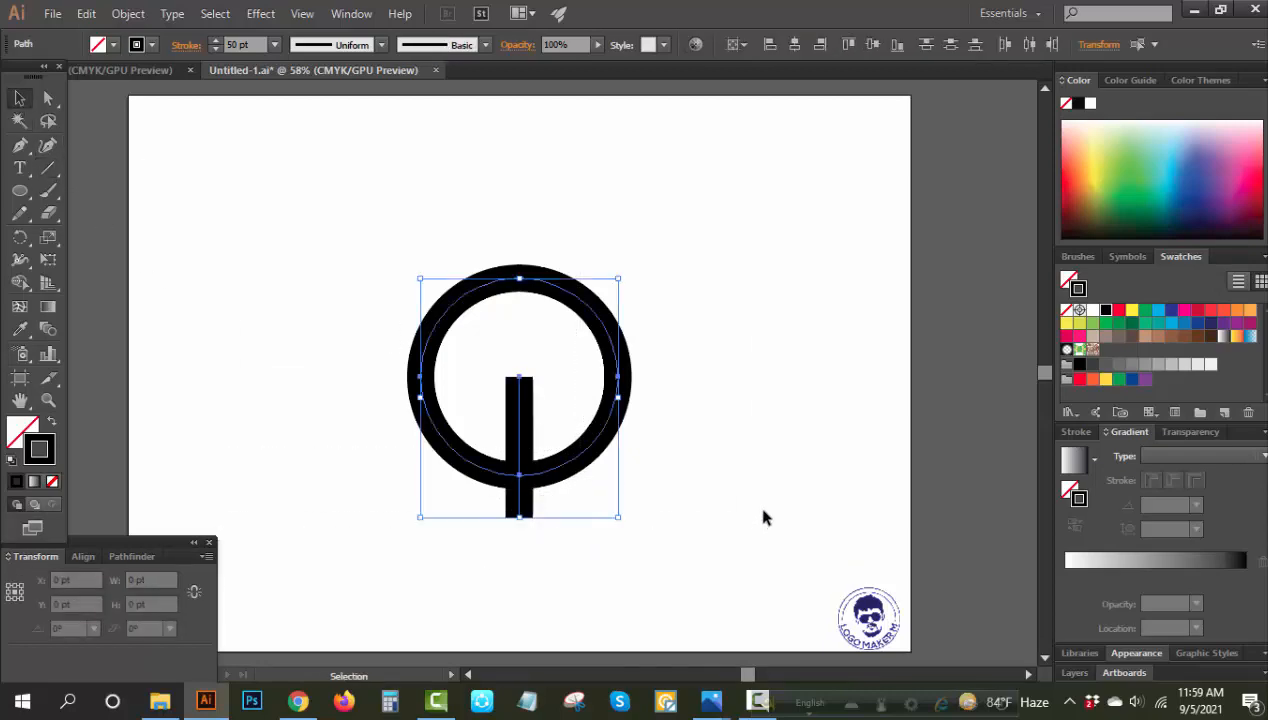
click(128, 13)
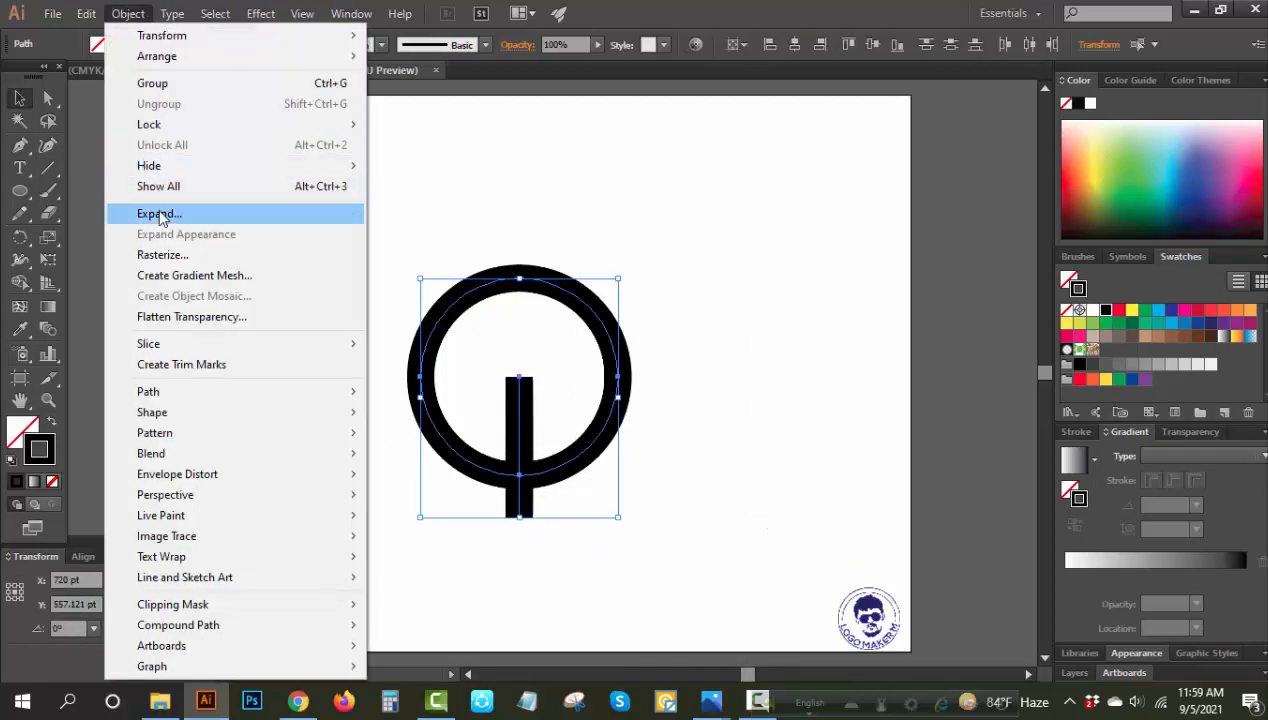
click(164, 212)
click(596, 455)
click(719, 532)
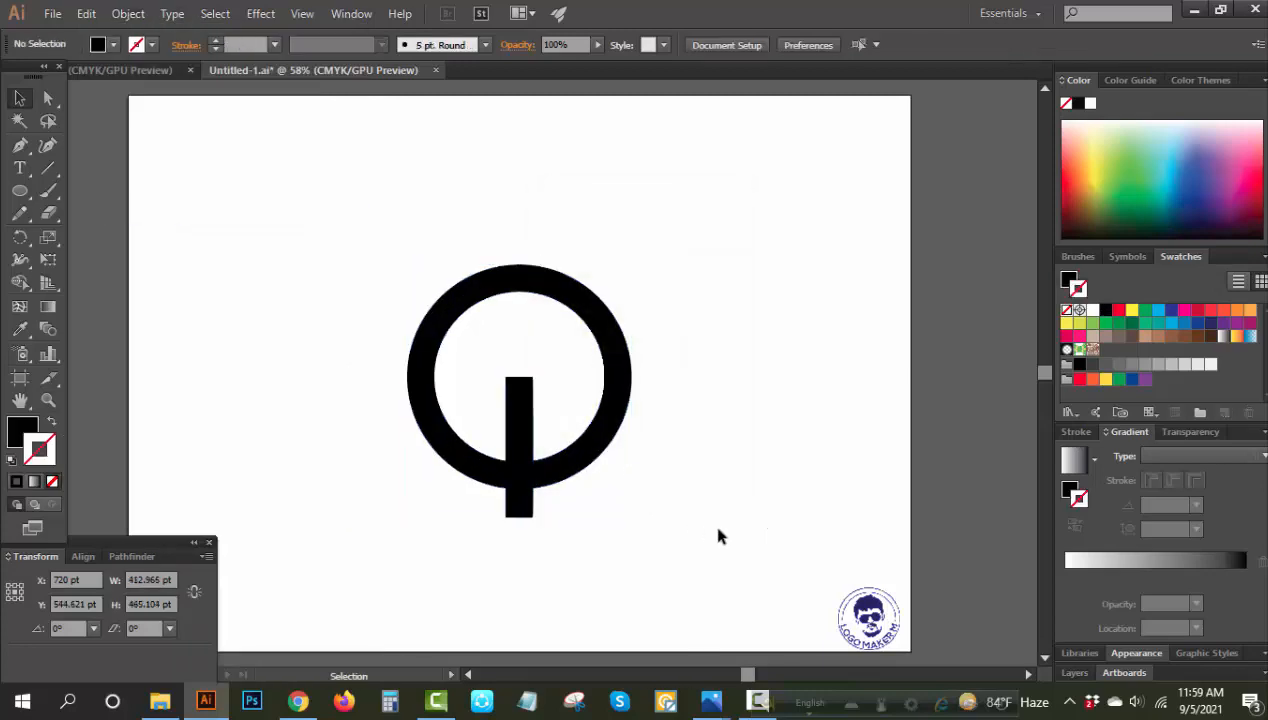
- Extend the vertical bar by moving its top edge up towards the ring's inner edge with Direct Selection
click(49, 98)
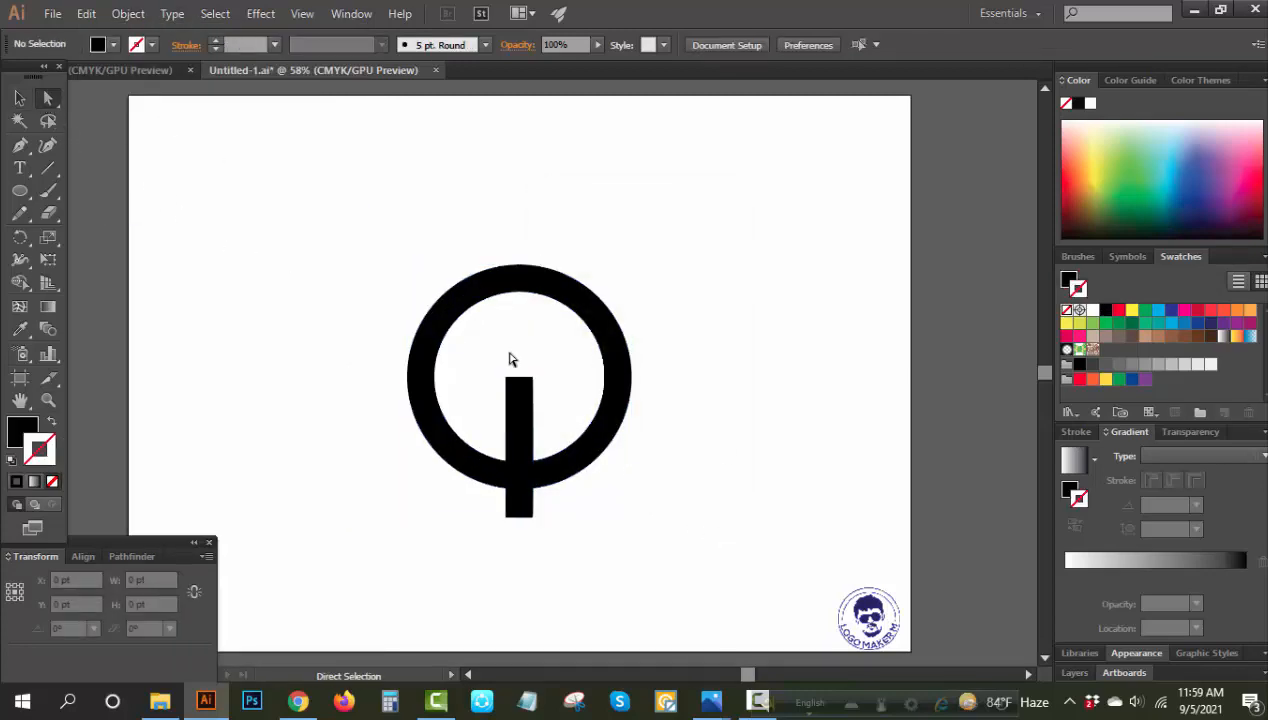
drag(522, 384, 524, 337)
click(797, 432)
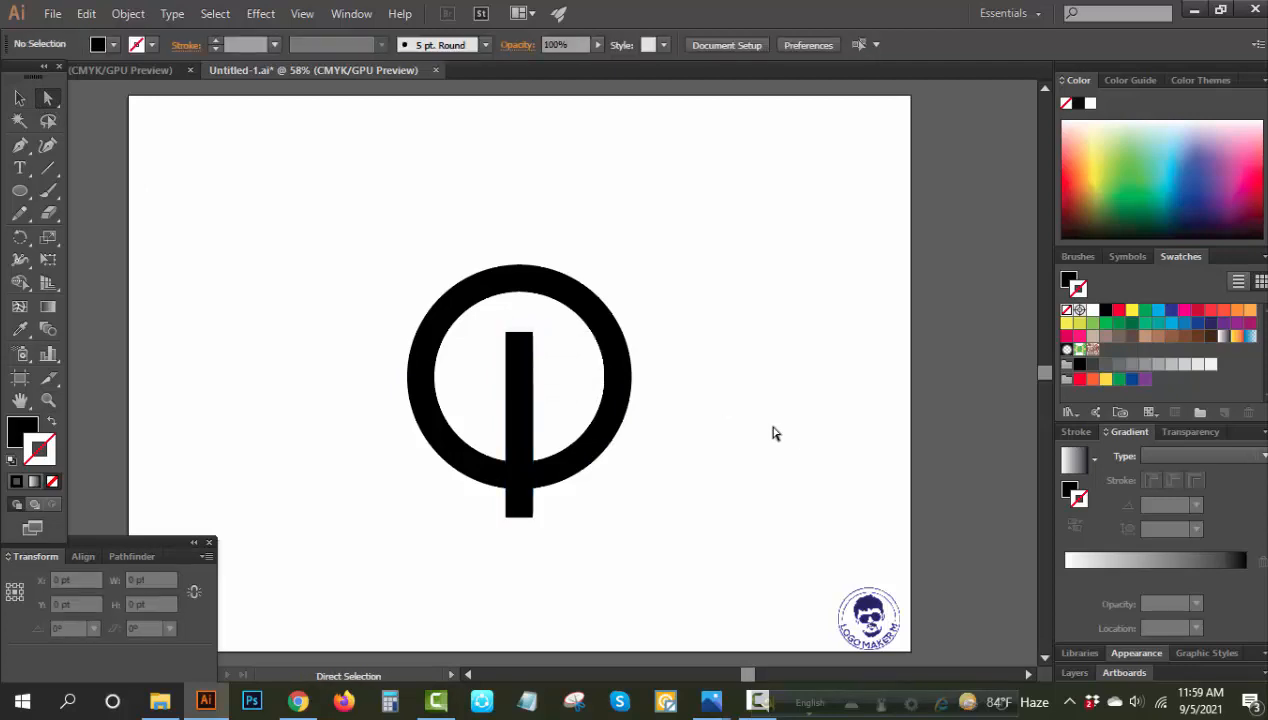
- Group the ring and the vertical bar and copy the group
click(22, 99)
drag(250, 174, 827, 508)
key(ctrl+g)
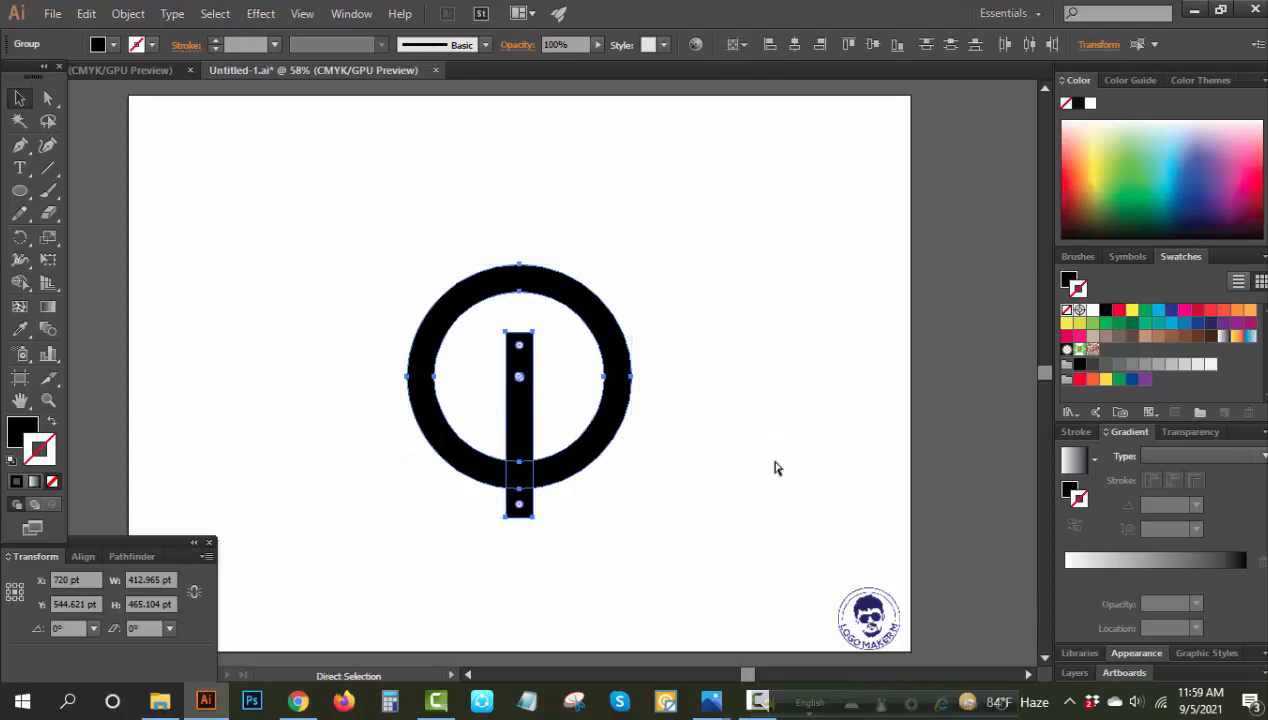
- Apply an outward Offset Path effect with Miter joins to the group and expand its appearance
click(1125, 650)
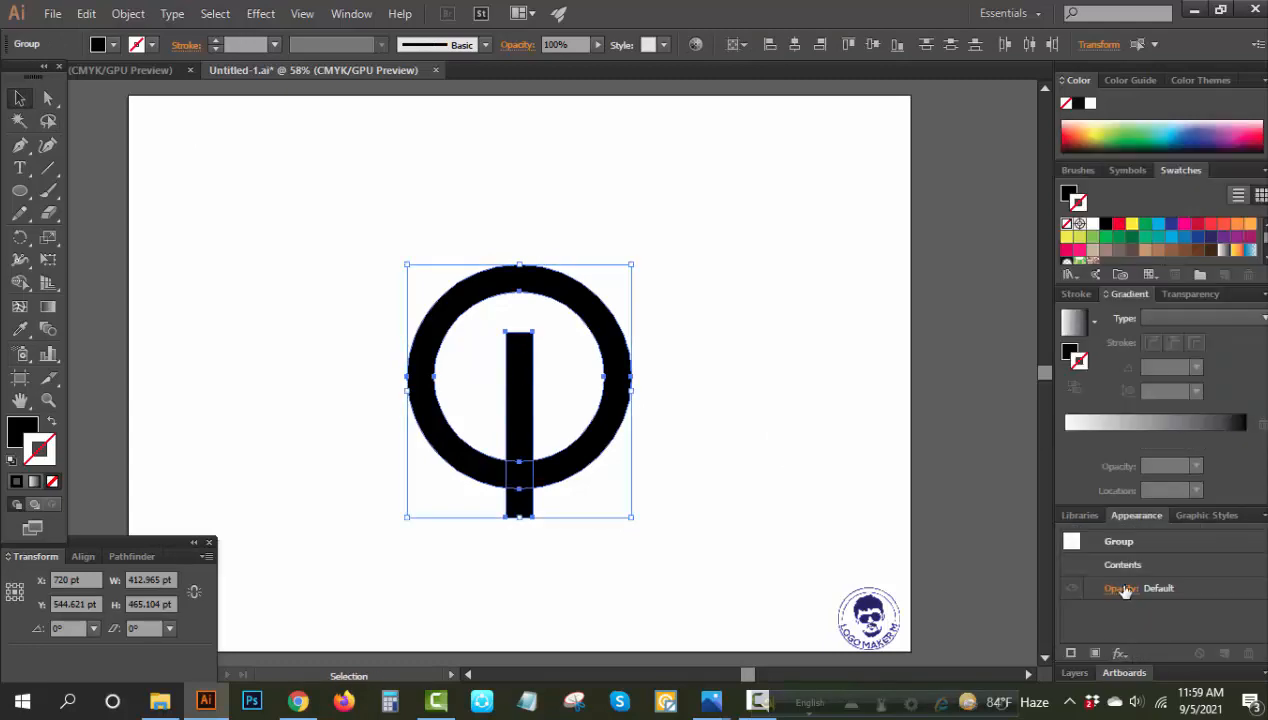
click(1120, 653)
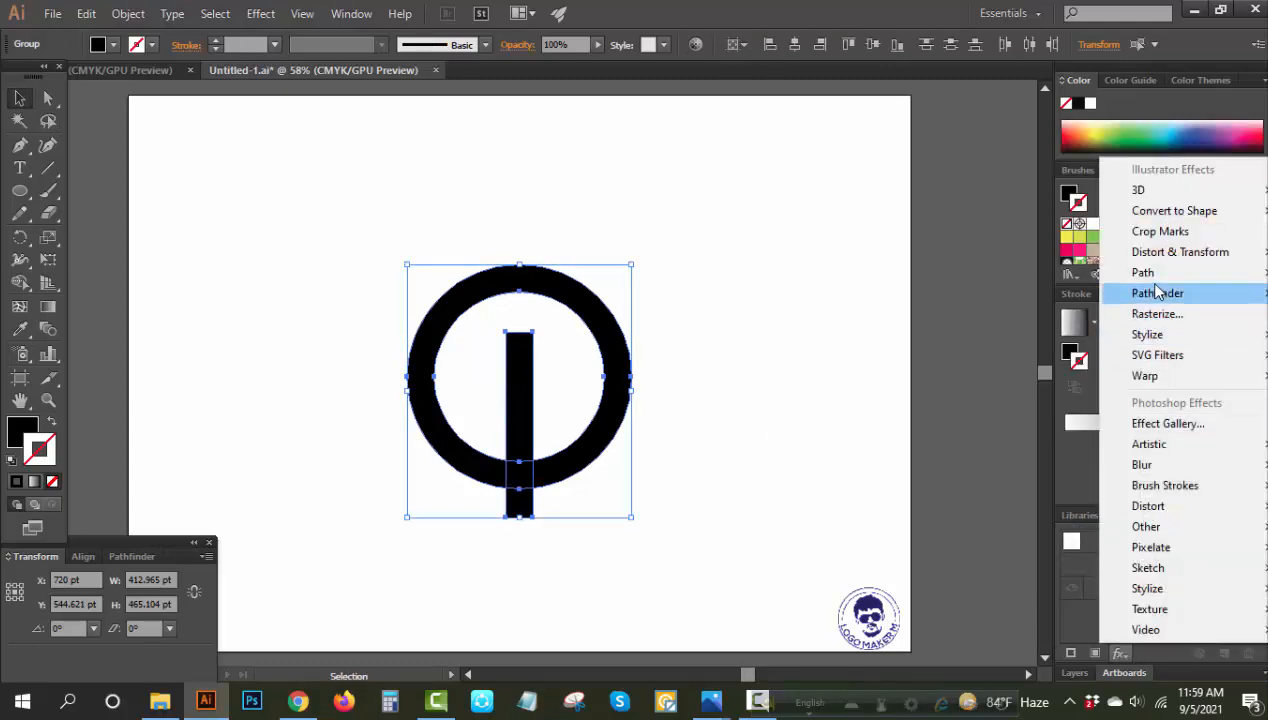
mouse_move(1100, 272)
click(1005, 272)
click(866, 351)
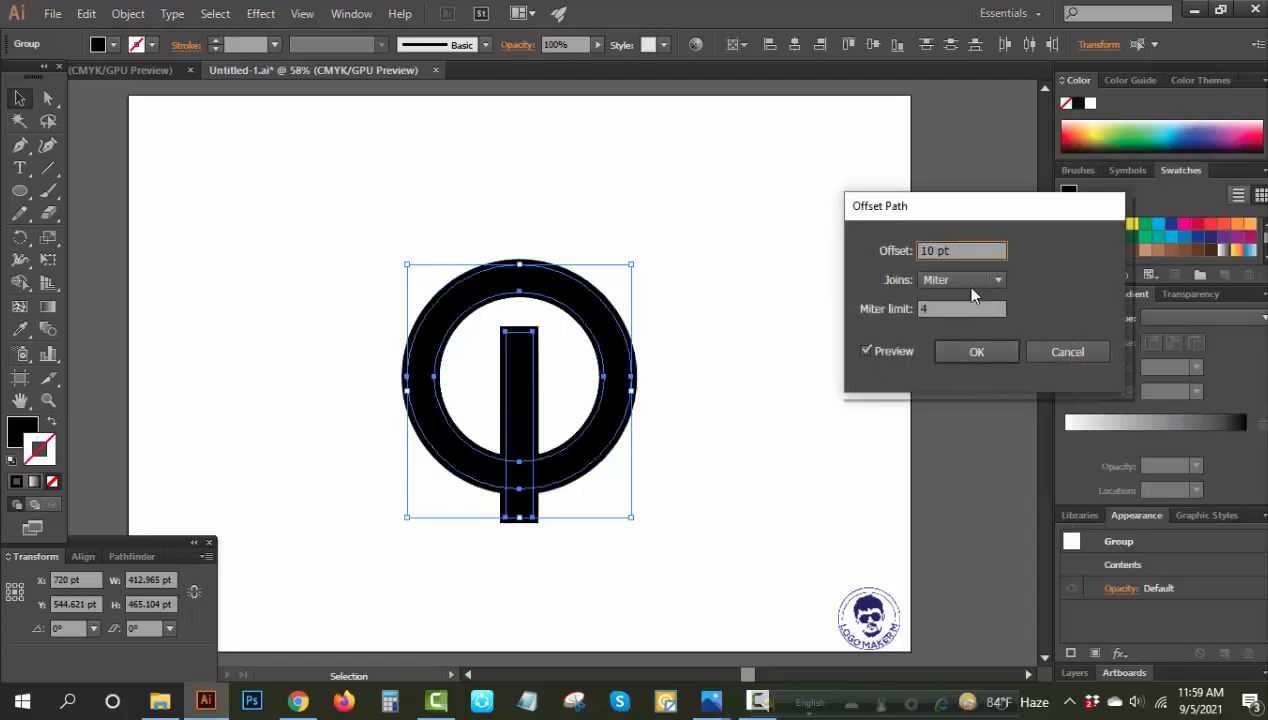
click(973, 343)
click(130, 14)
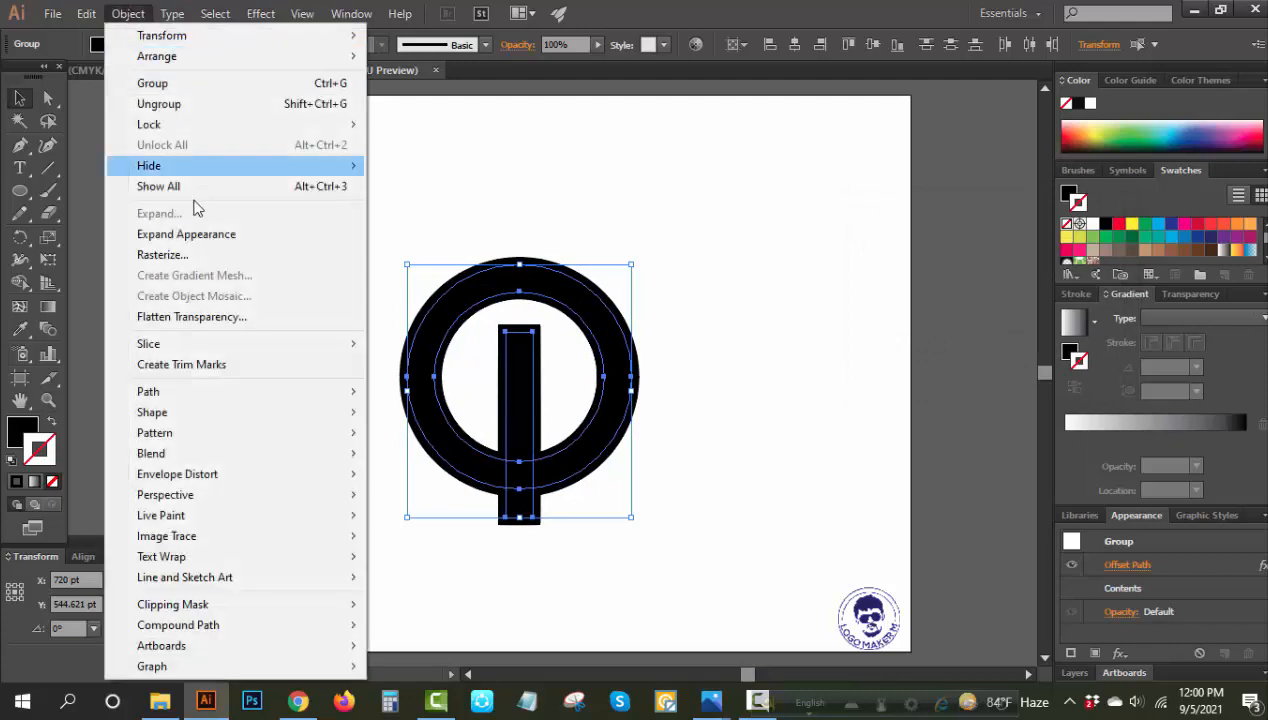
click(215, 234)
- Fill the enlarged group with red and no stroke, and paste the original black artwork in front of it
click(1209, 228)
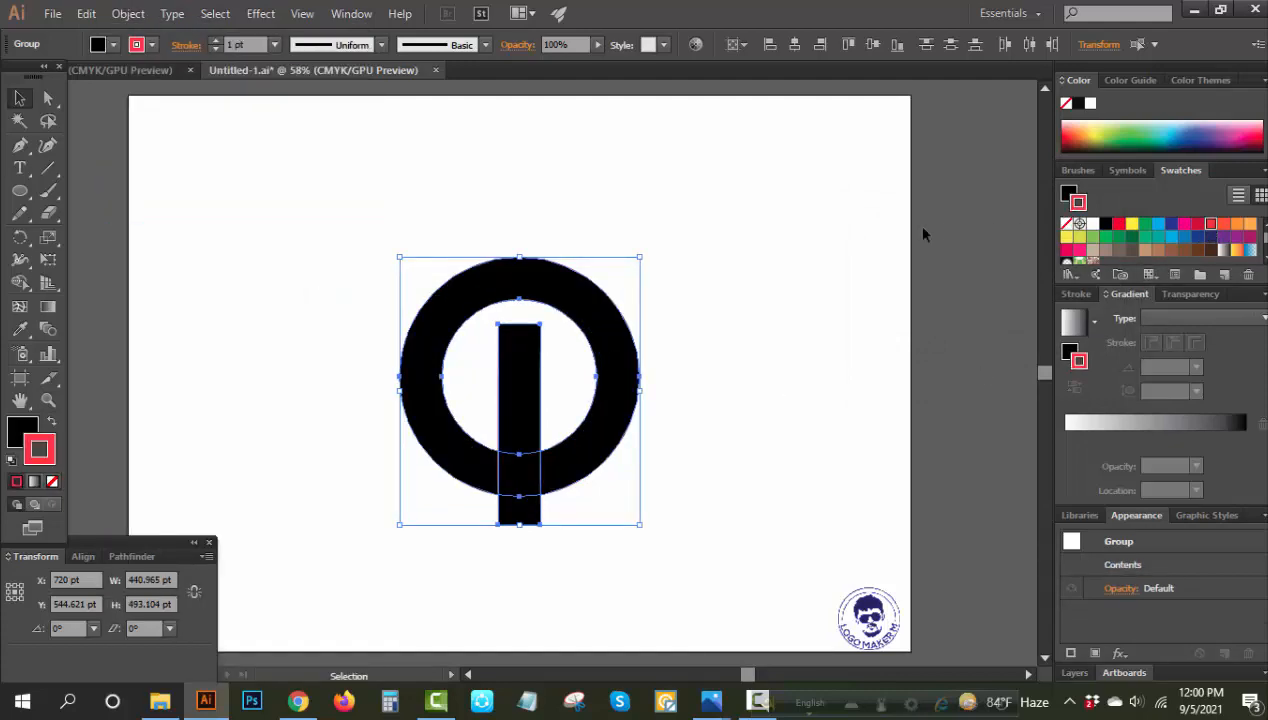
click(52, 481)
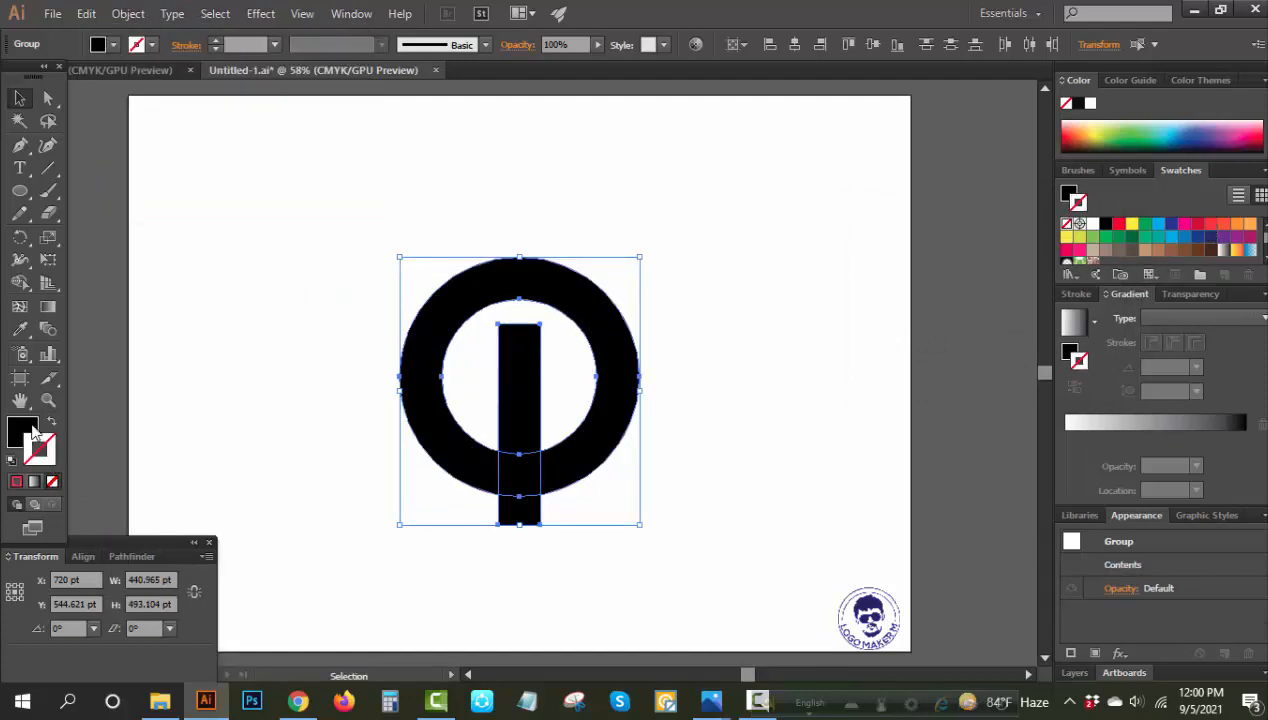
click(29, 428)
click(1207, 228)
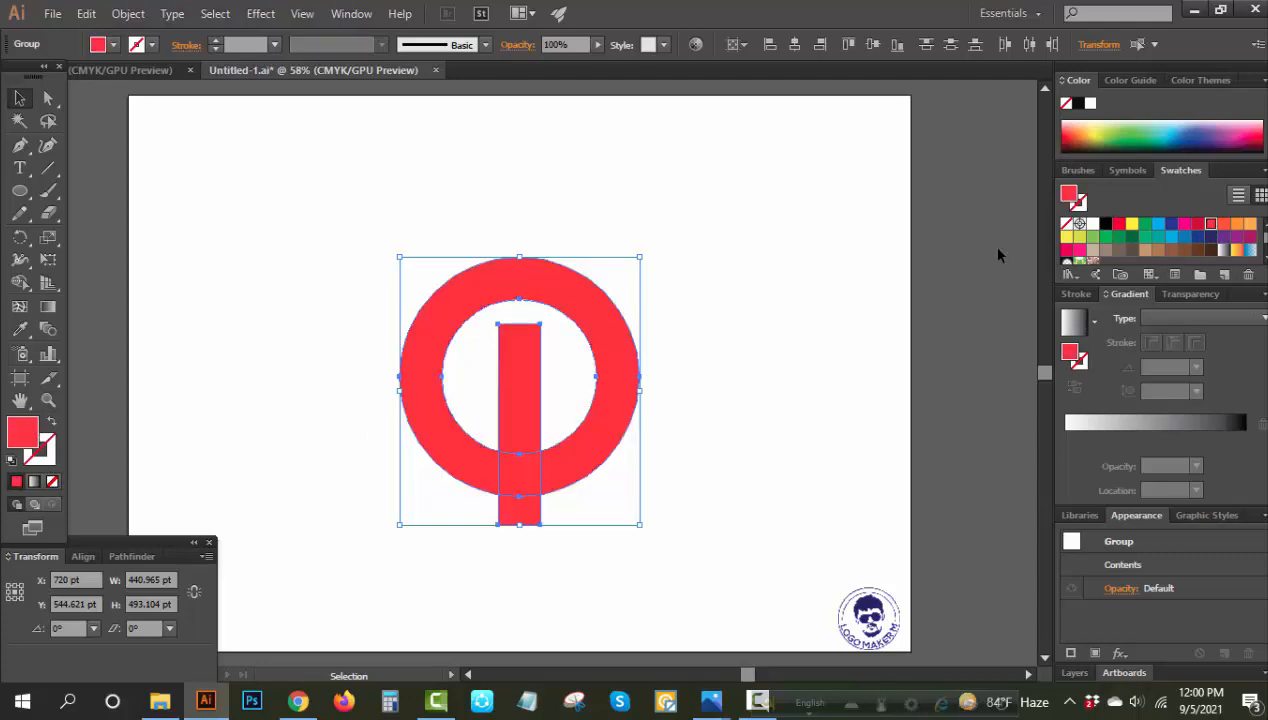
key(ctrl)
key(ctrl+f)
- Divide the overlapping red and black shapes with Pathfinder and ungroup the resulting pieces
drag(739, 207, 250, 584)
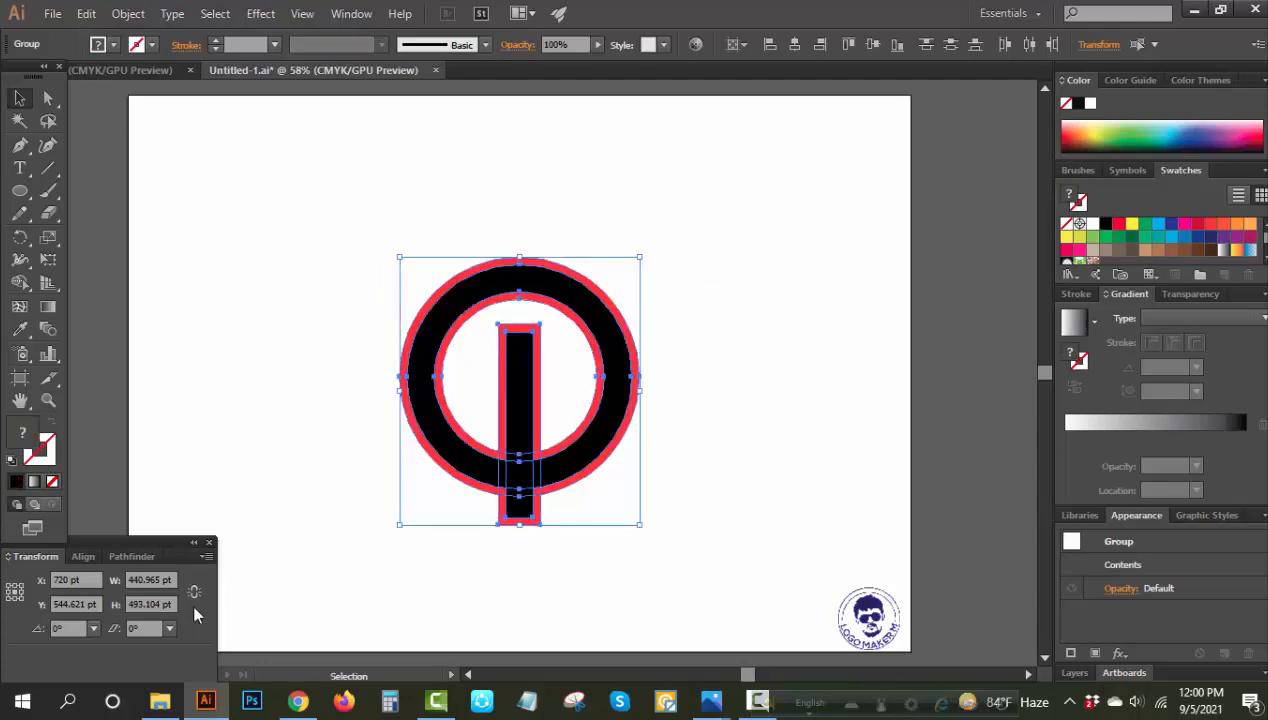
click(125, 557)
click(20, 641)
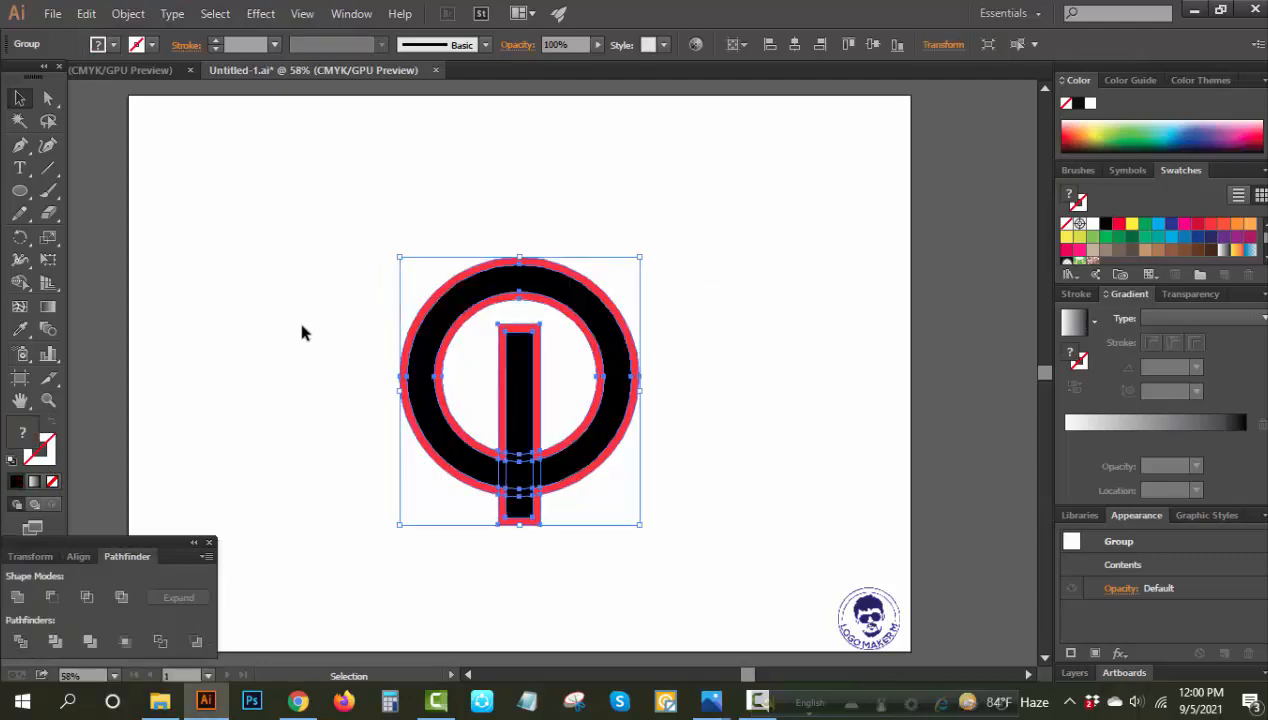
right_click(303, 328)
click(343, 436)
click(263, 357)
- Delete all red pieces with the Magic Wand, plus the bar's stub below the ring and the sliver beside its base
key(y)
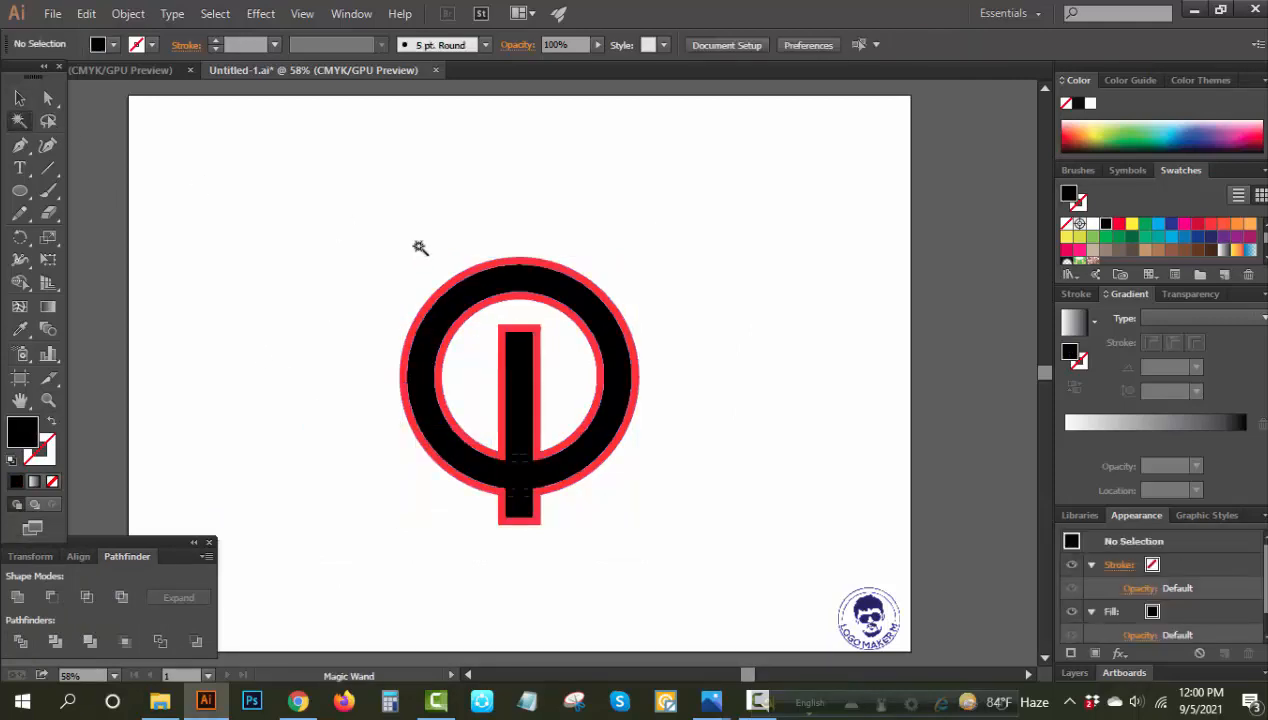
click(455, 272)
key(Delete)
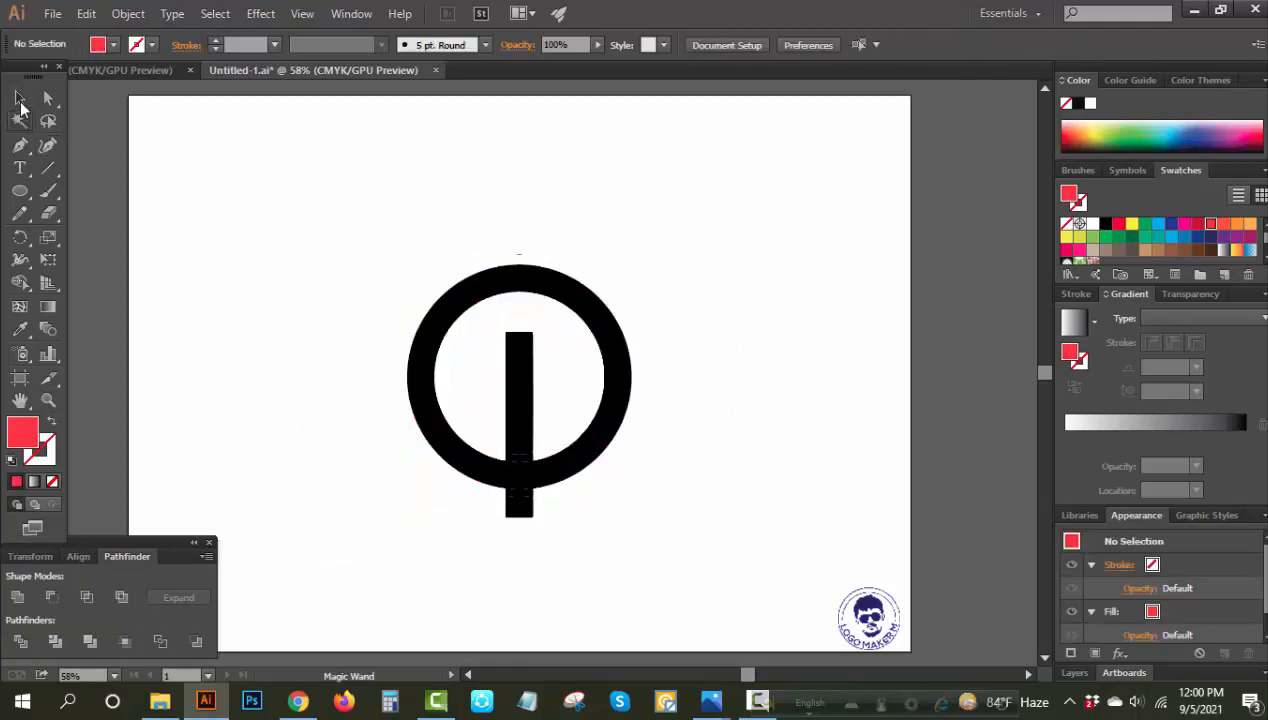
drag(528, 516, 502, 484)
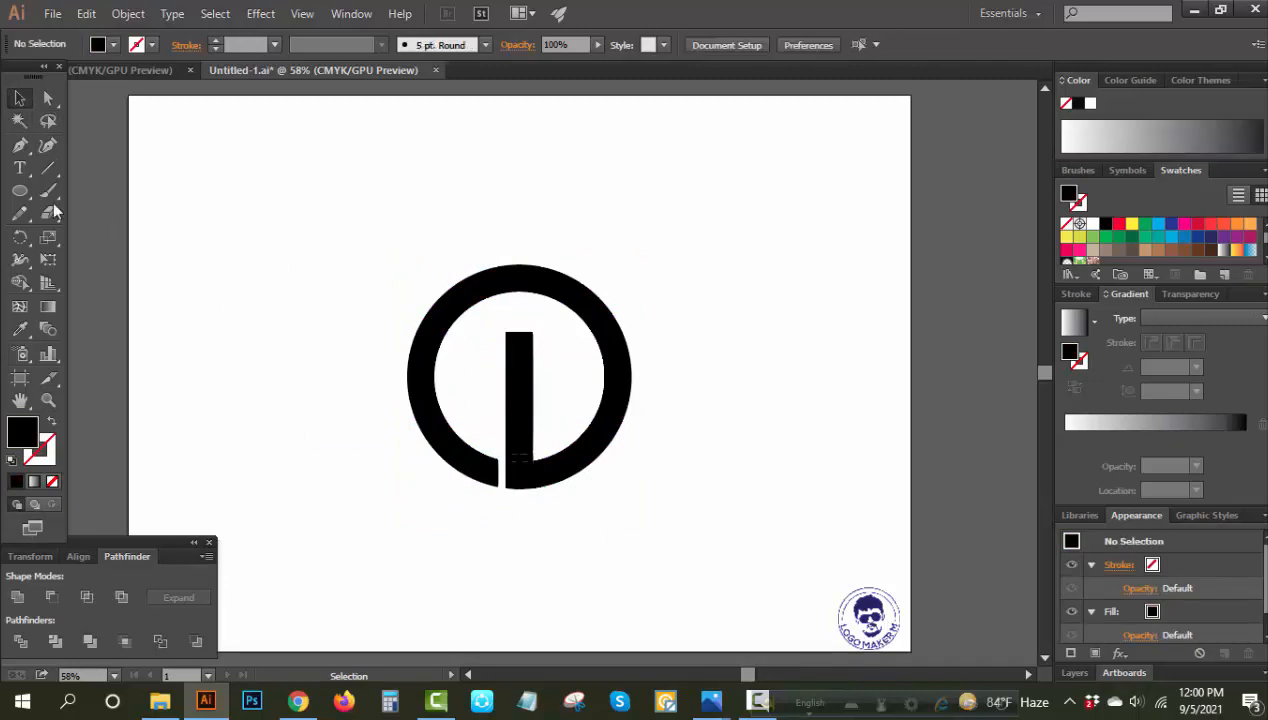
- Draw a thin horizontal rectangle across the lower-right part of the ring
drag(22, 192, 95, 191)
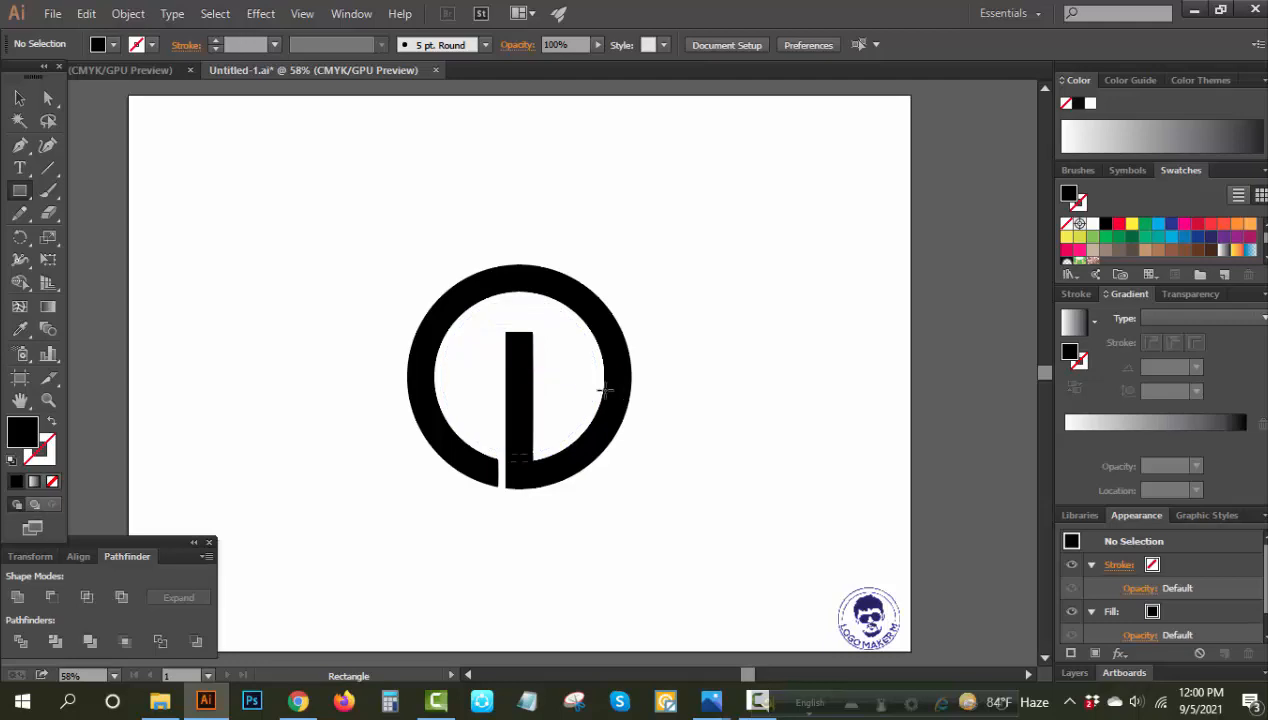
mouse_move(589, 387)
mouse_down()
mouse_move(663, 397)
mouse_move(640, 428)
mouse_up()
click(19, 97)
click(175, 274)
- Trim the ring with the thin rectangle using Pathfinder and ungroup the result
drag(735, 525, 476, 530)
click(131, 556)
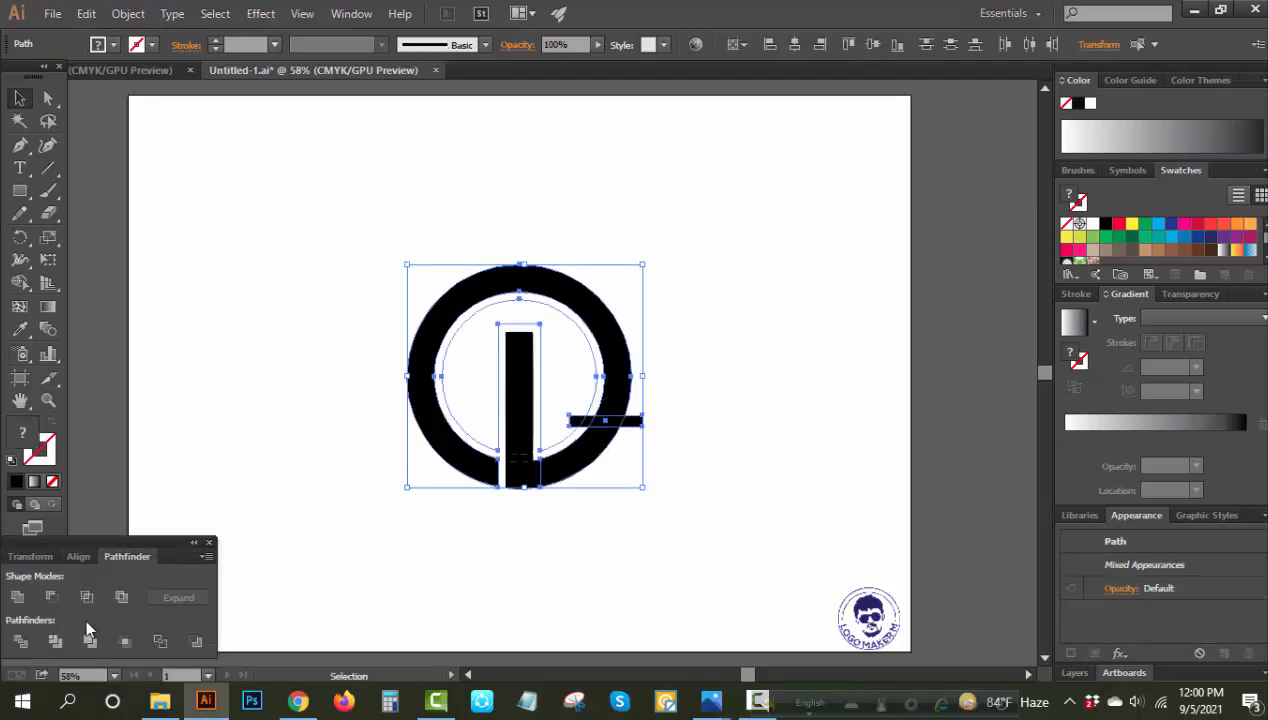
click(62, 637)
right_click(749, 378)
click(815, 488)
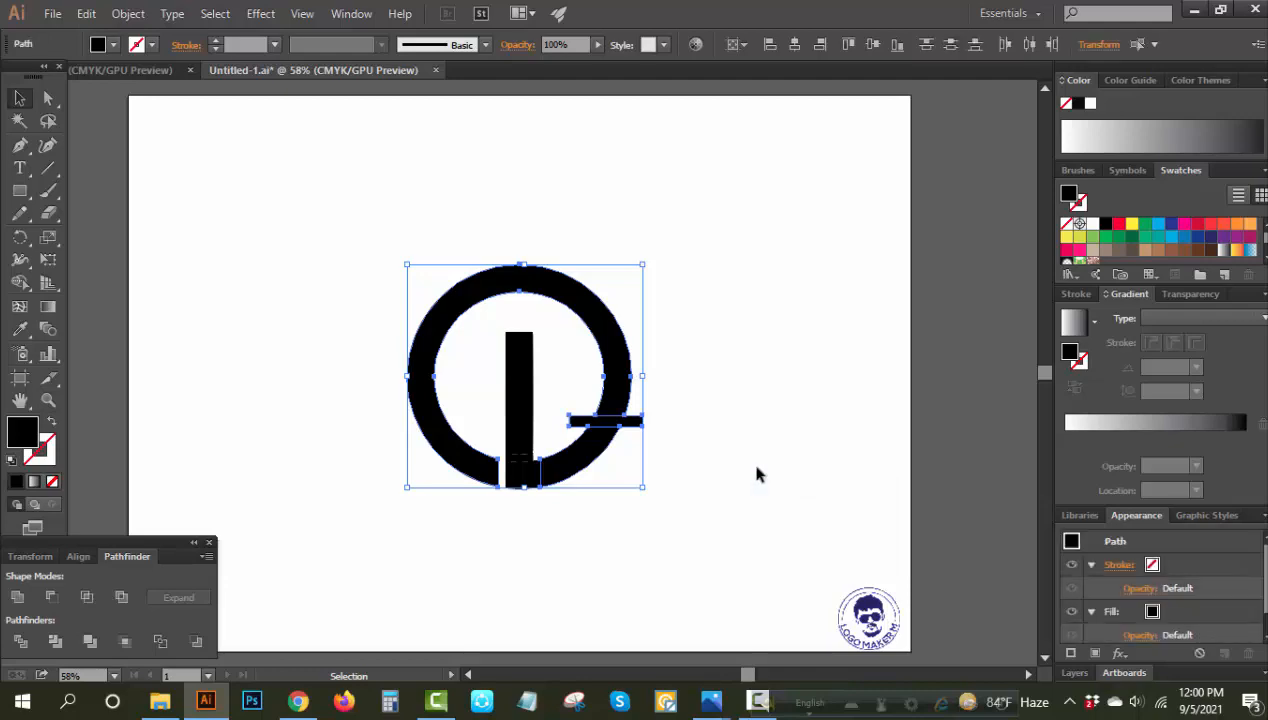
- Delete the thin rectangle to leave a horizontal gap in the ring's lower-right side
click(747, 457)
click(639, 422)
key(Delete)
- Unite all the logo pieces with Pathfinder so that the bar and the lower arc merge into one shape
drag(325, 210, 866, 532)
click(18, 597)
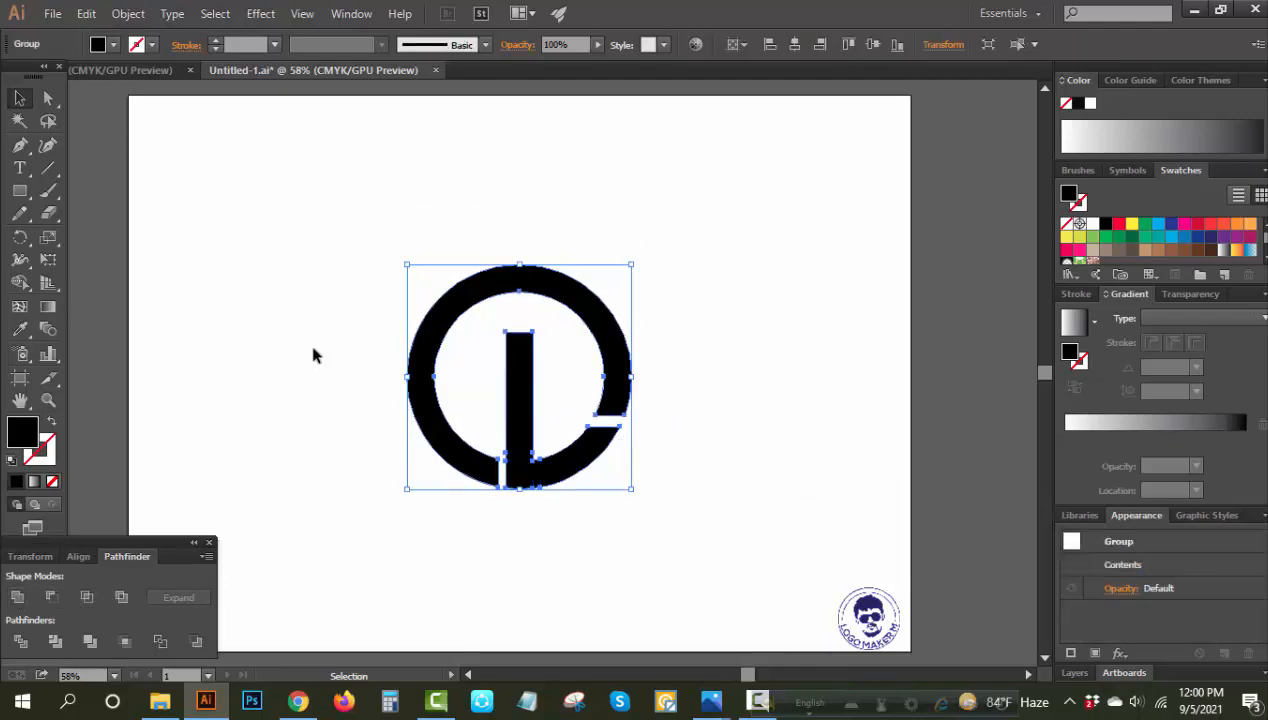
click(728, 497)
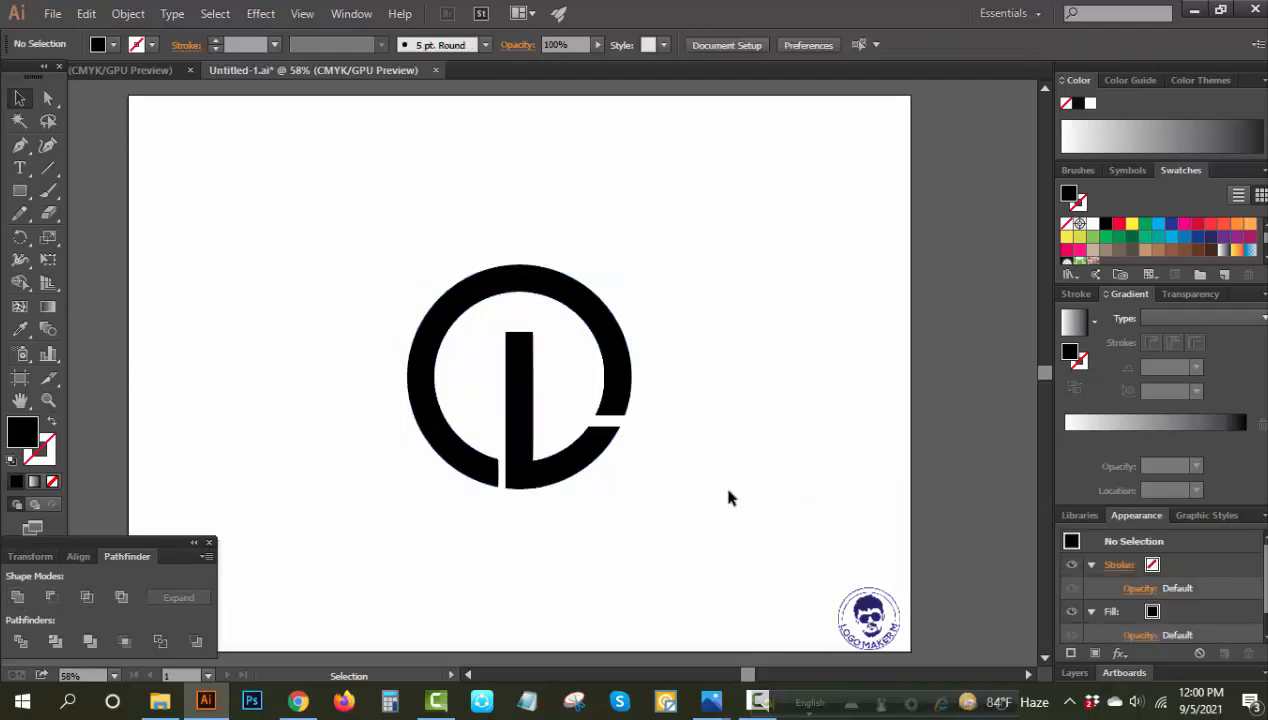
click(582, 469)
click(345, 330)
- Select the large open ring piece on its own and fill it with the orange-red swatch
click(48, 97)
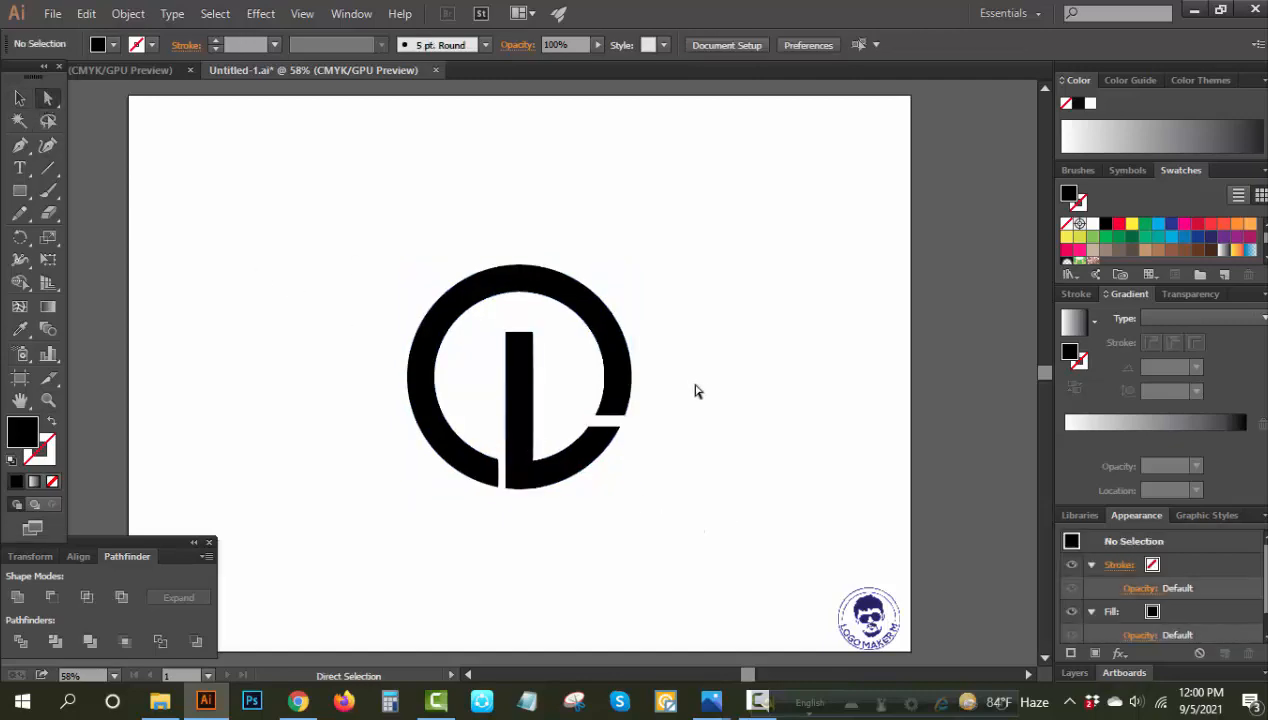
click(632, 350)
click(1222, 224)
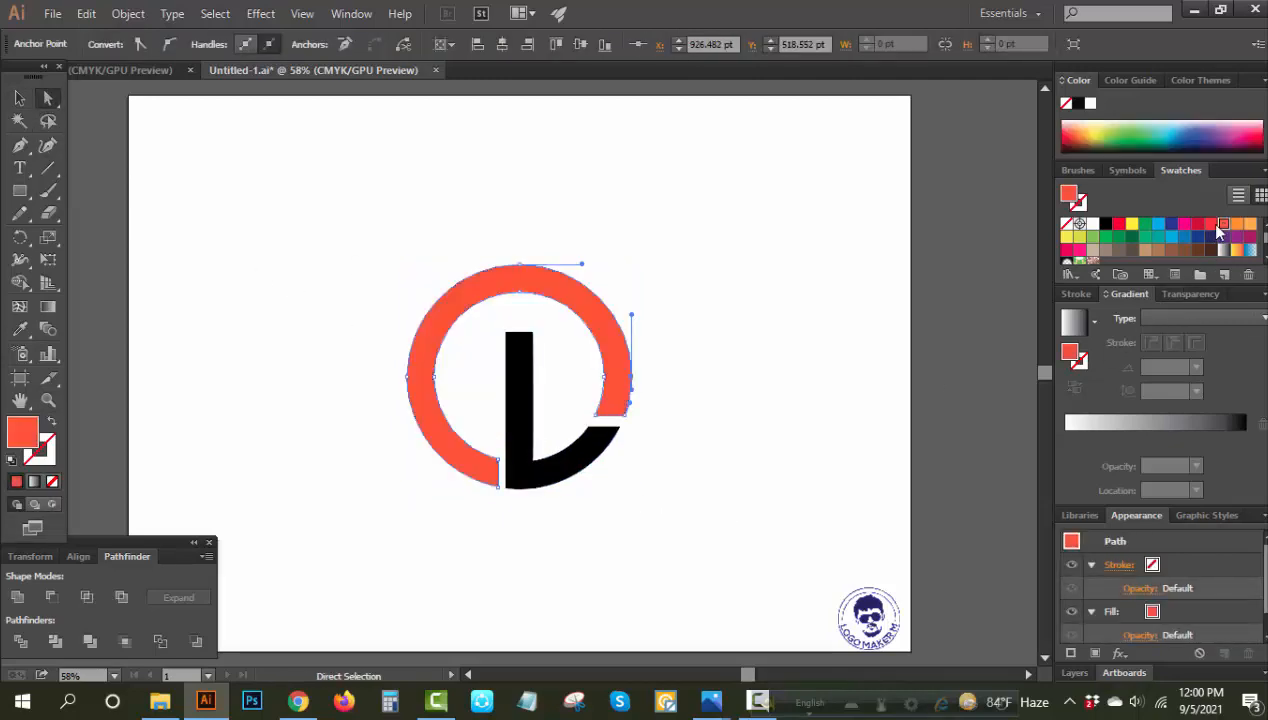
- Fill the merged vertical bar and lower arc shape with the blue swatch
click(602, 452)
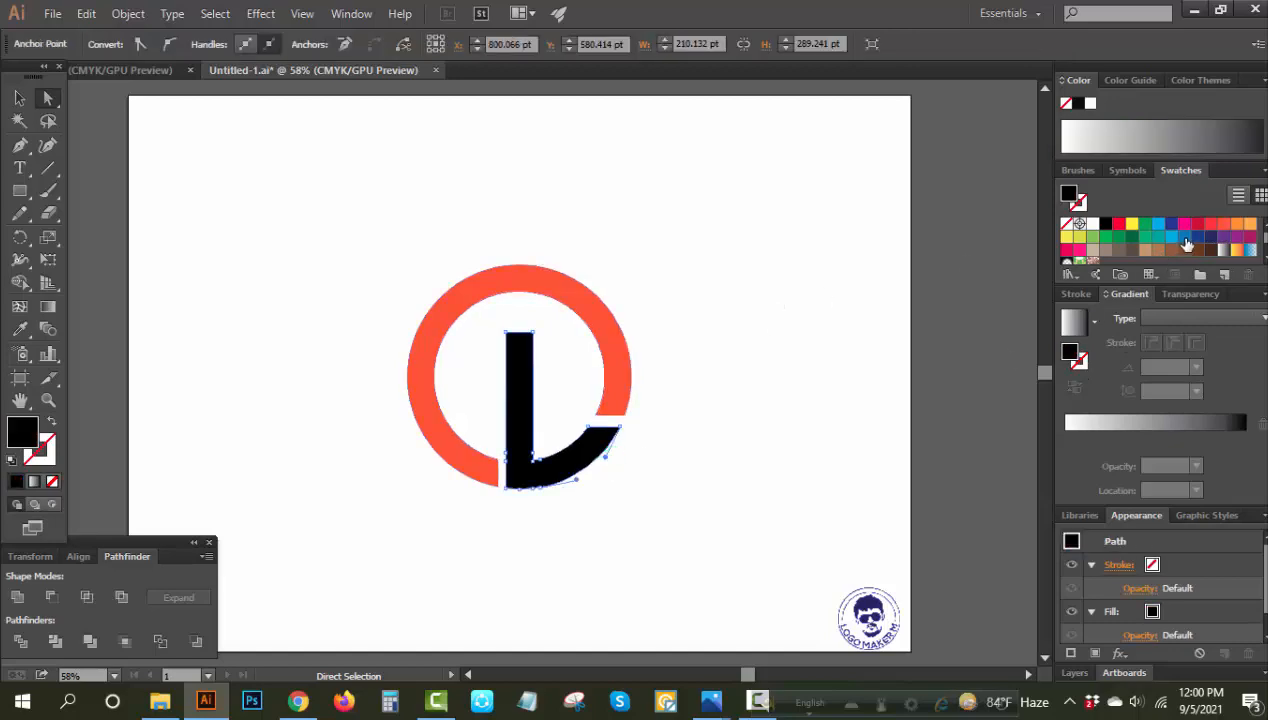
click(1184, 237)
click(840, 343)
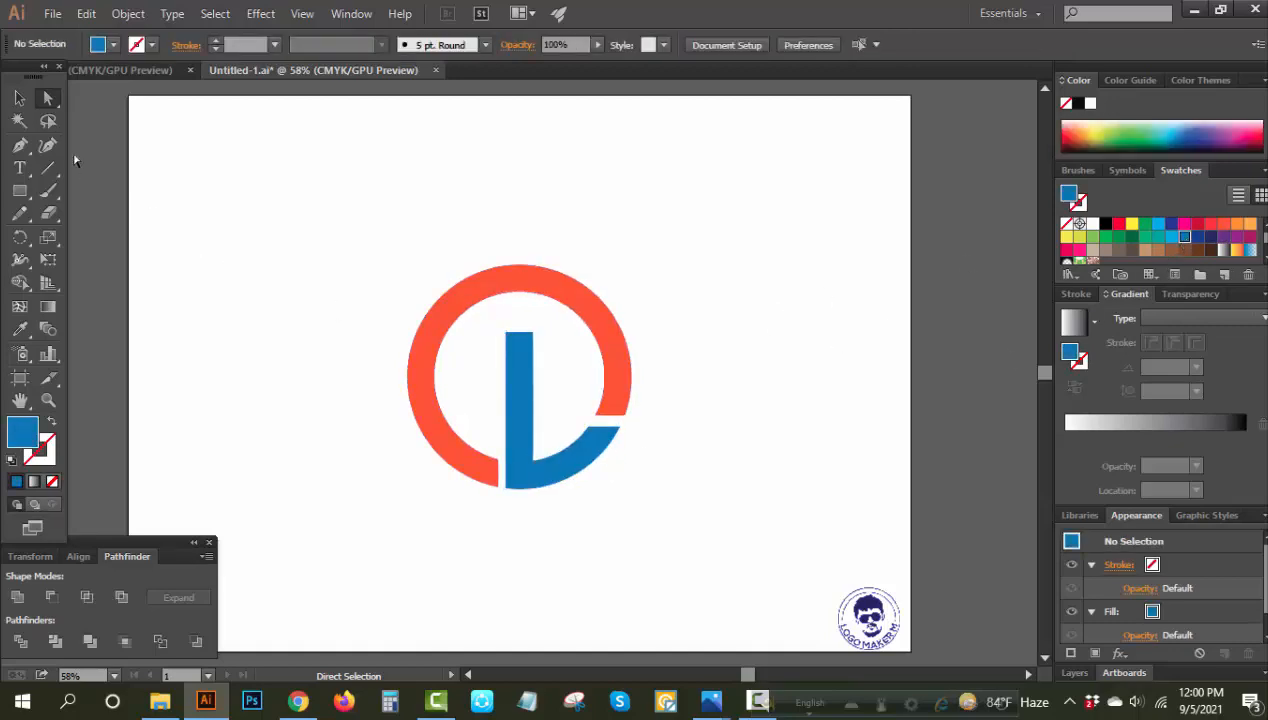
- Scale the whole logo down proportionally and place it in the upper middle of the artboard
click(19, 97)
click(628, 379)
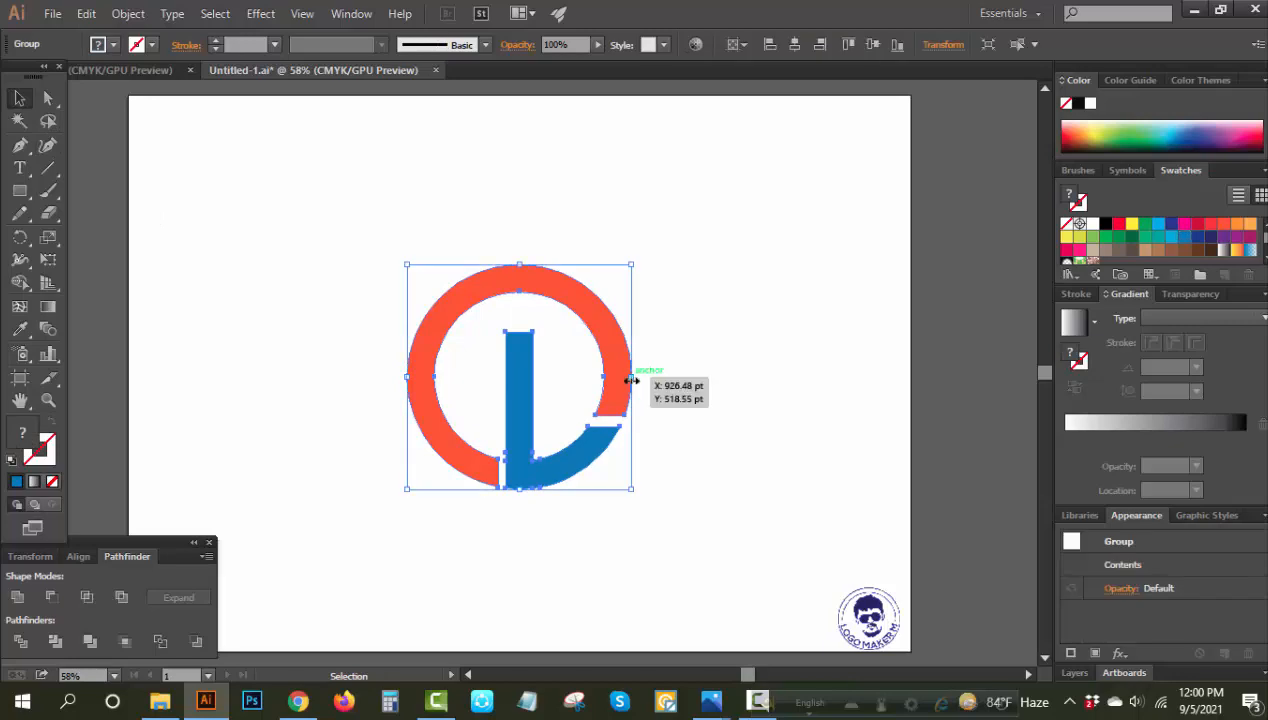
drag(631, 380, 574, 356)
click(592, 390)
click(618, 409)
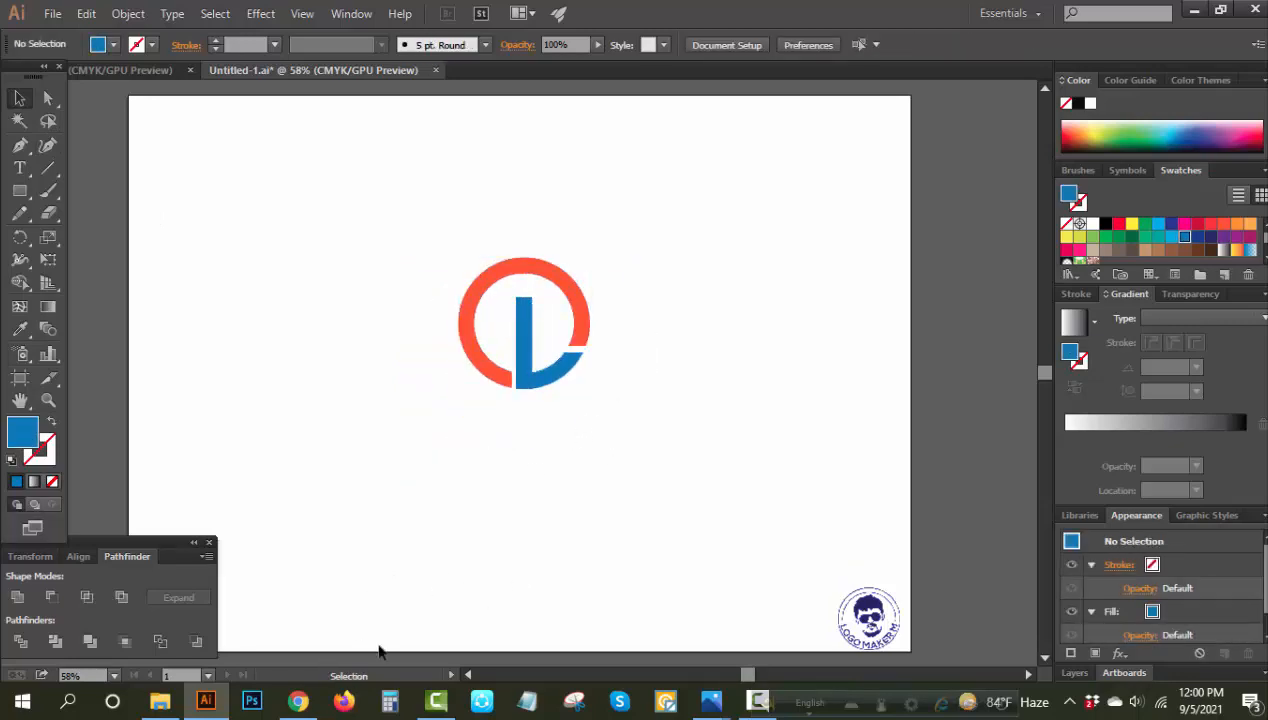
- Add the text "company name", enlarge it to about 72 pt and place it just beneath the emblem
text(company name)
drag(540, 378, 703, 432)
drag(671, 375, 664, 415)
- Set the text's font to Nexa Bold and shift it so it sits centred under the emblem
click(673, 44)
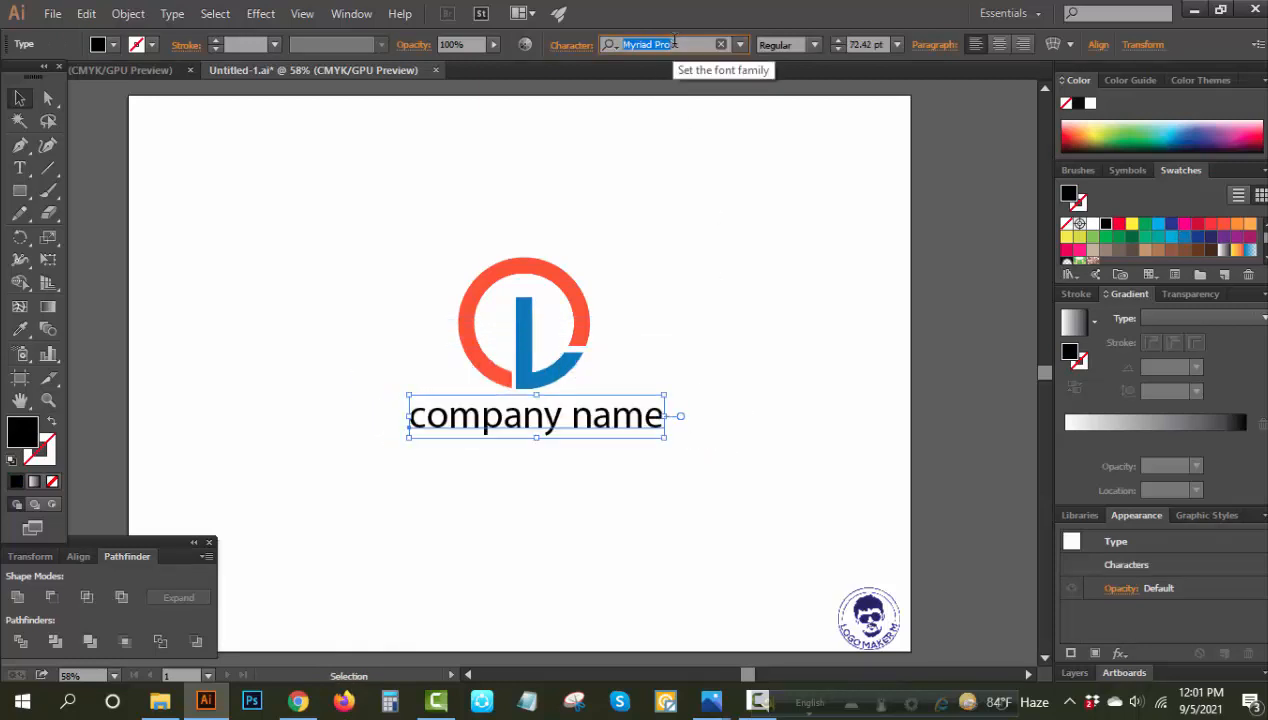
text(Nexa)
click(735, 100)
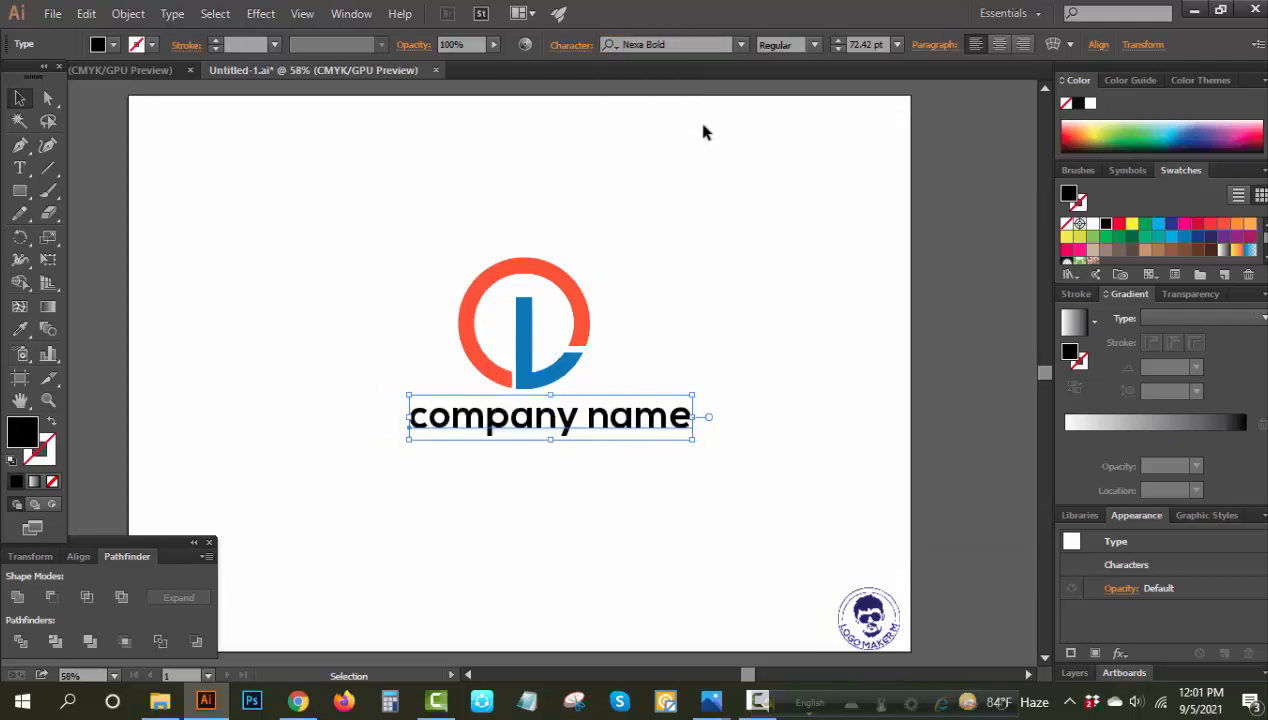
click(704, 131)
drag(688, 419, 670, 424)
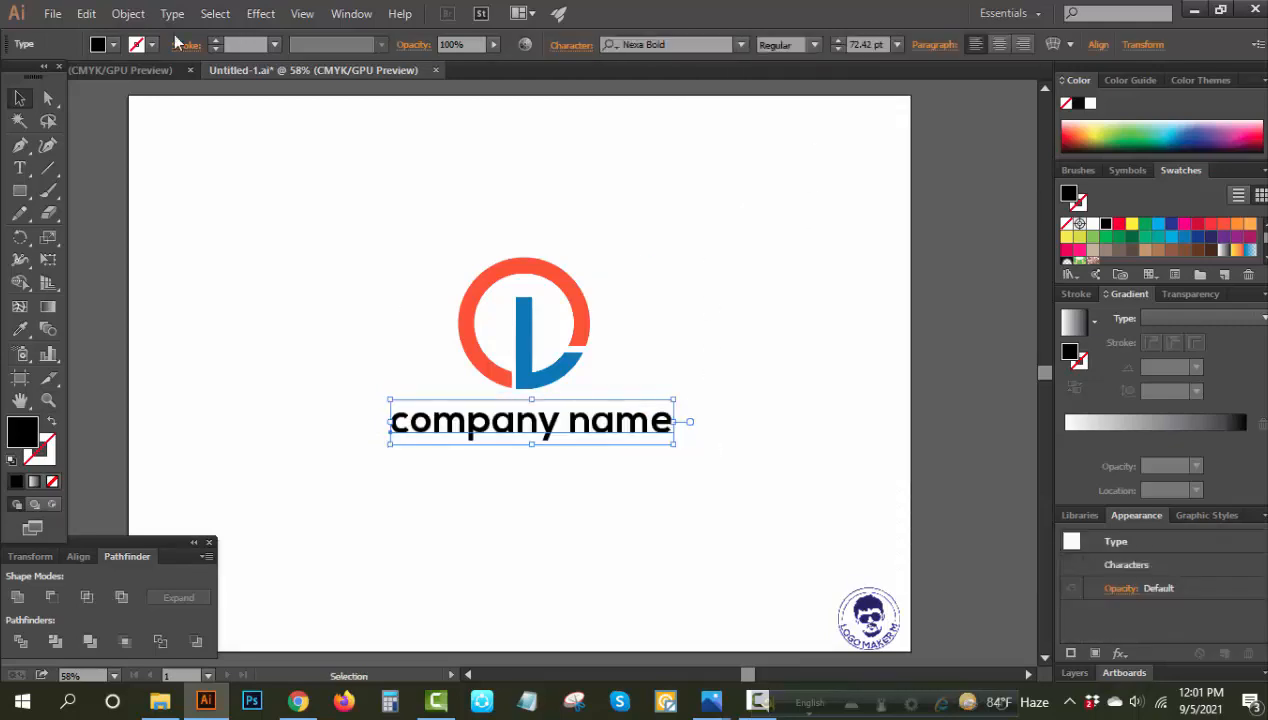
- Change the text's case to title case so it reads "Company Name"
click(172, 13)
click(684, 266)
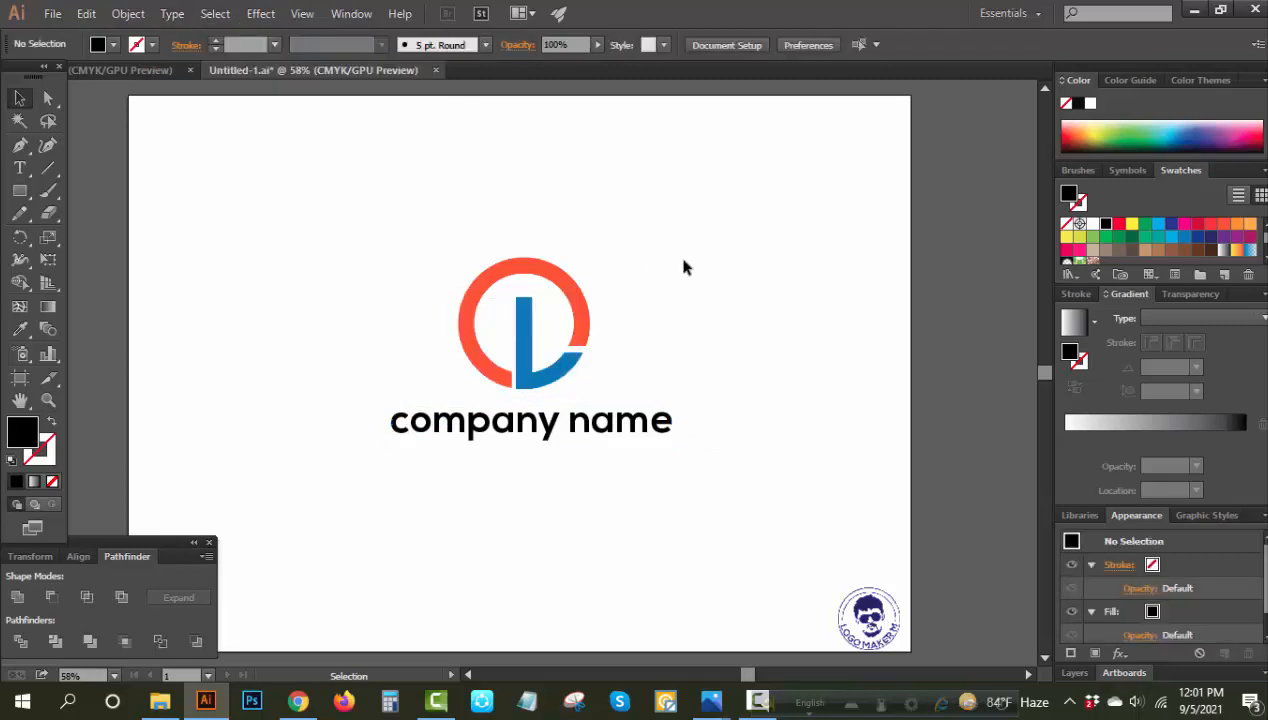
click(608, 428)
click(172, 13)
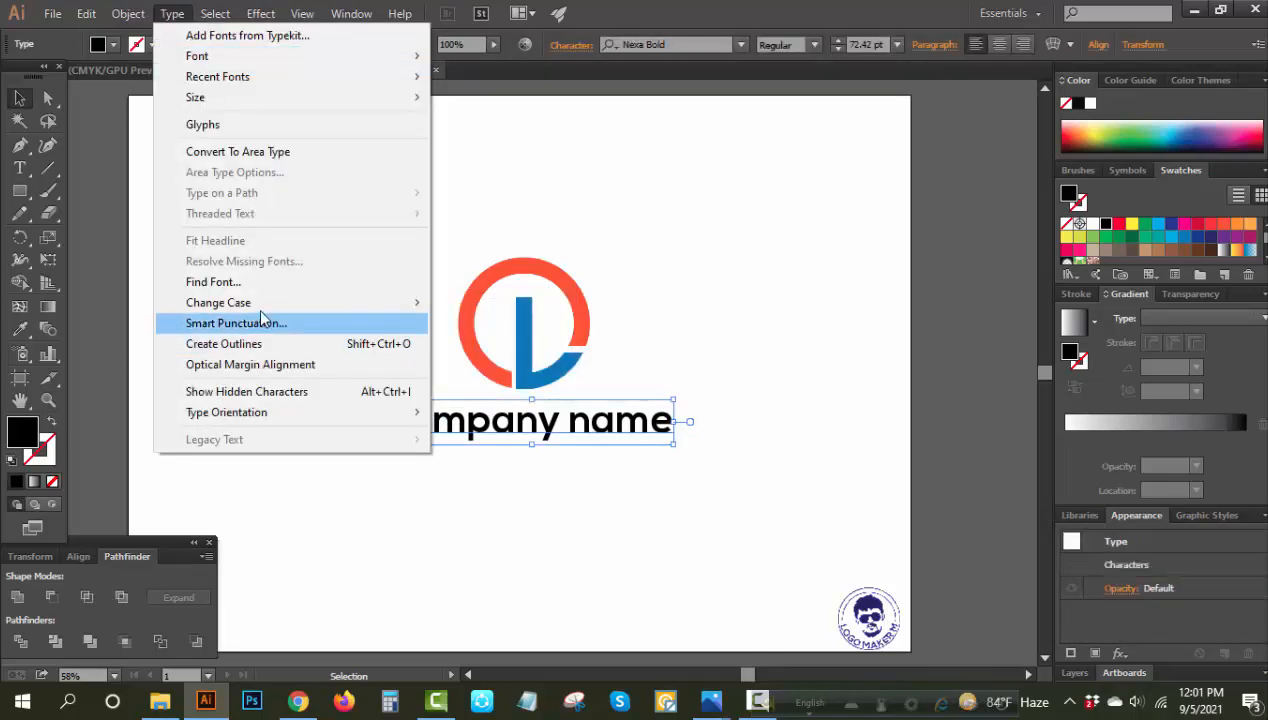
mouse_move(263, 303)
click(480, 343)
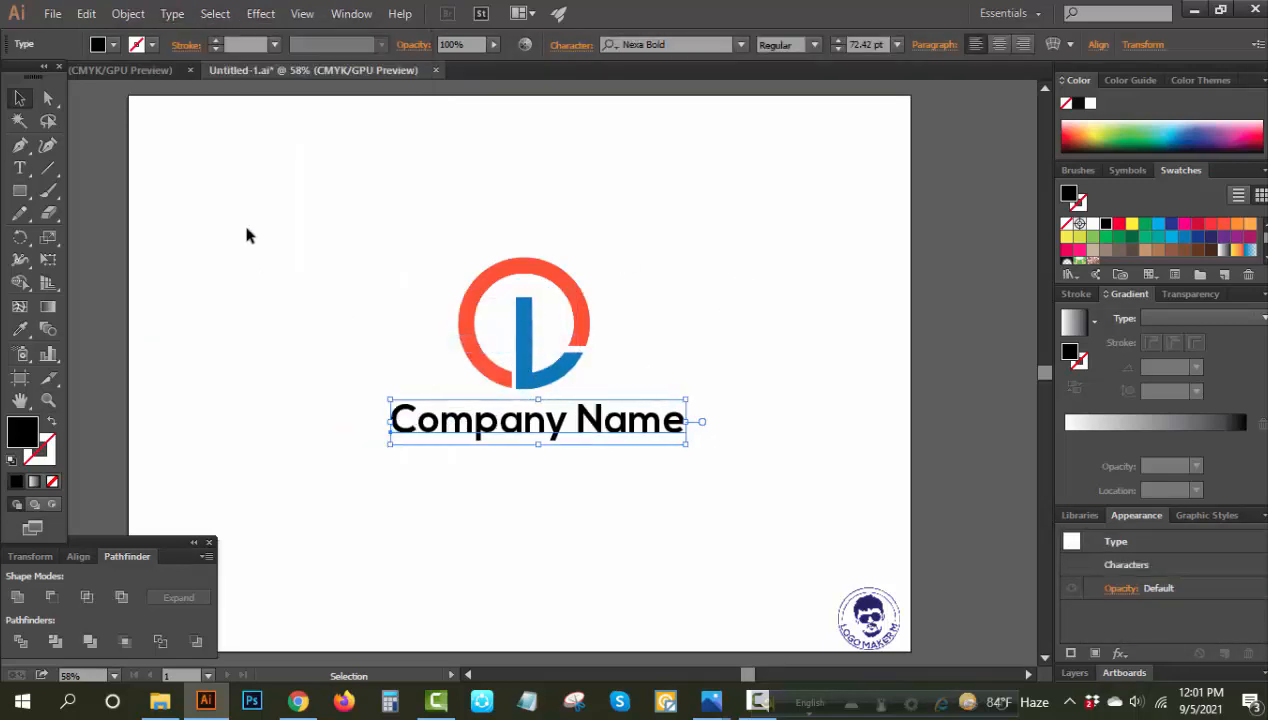
- Enlarge the "Company Name" text to about 81 pt and centre it beneath the emblem
click(589, 455)
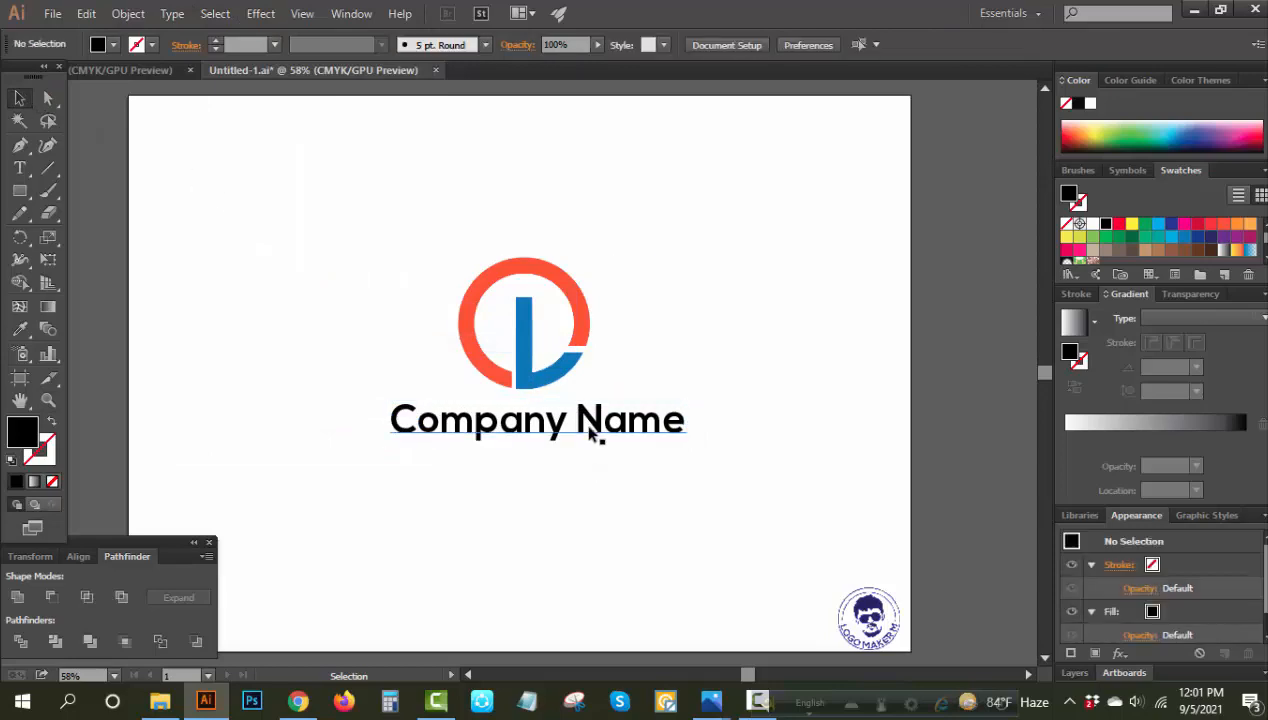
drag(593, 432, 584, 432)
drag(683, 421, 697, 422)
right_click(736, 292)
click(800, 422)
click(784, 391)
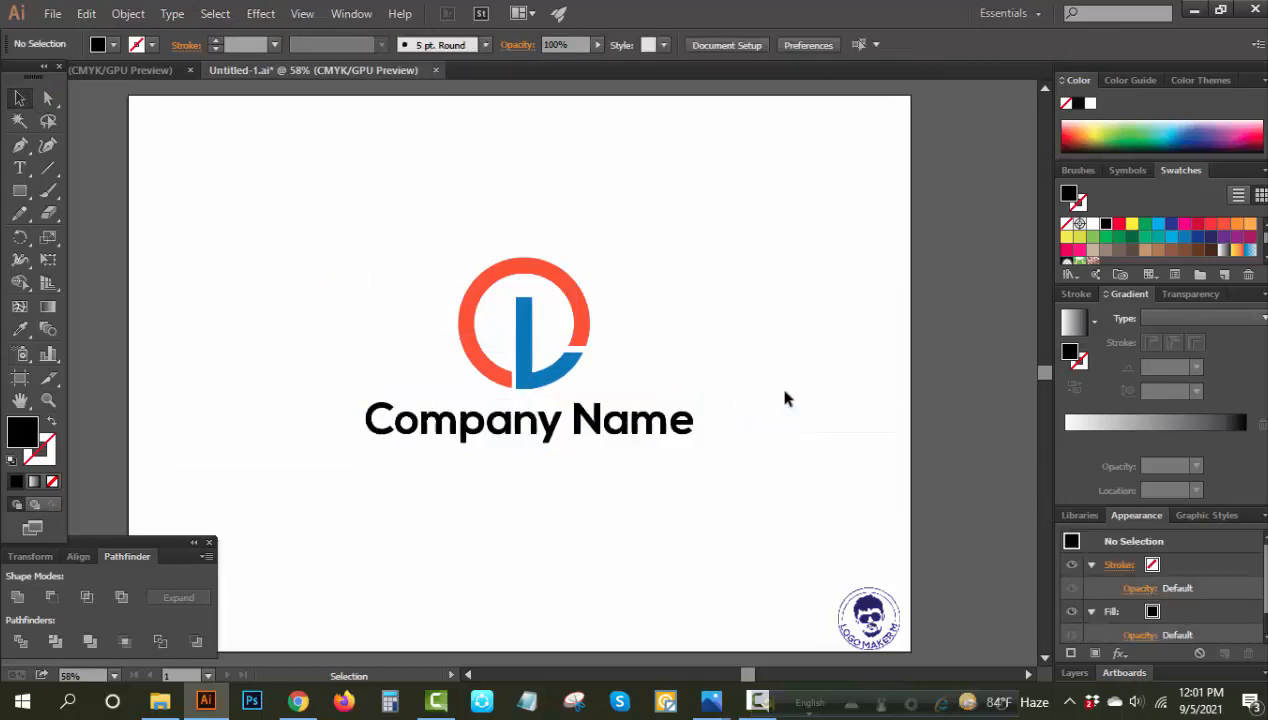
key(ctrl+z)
click(790, 385)
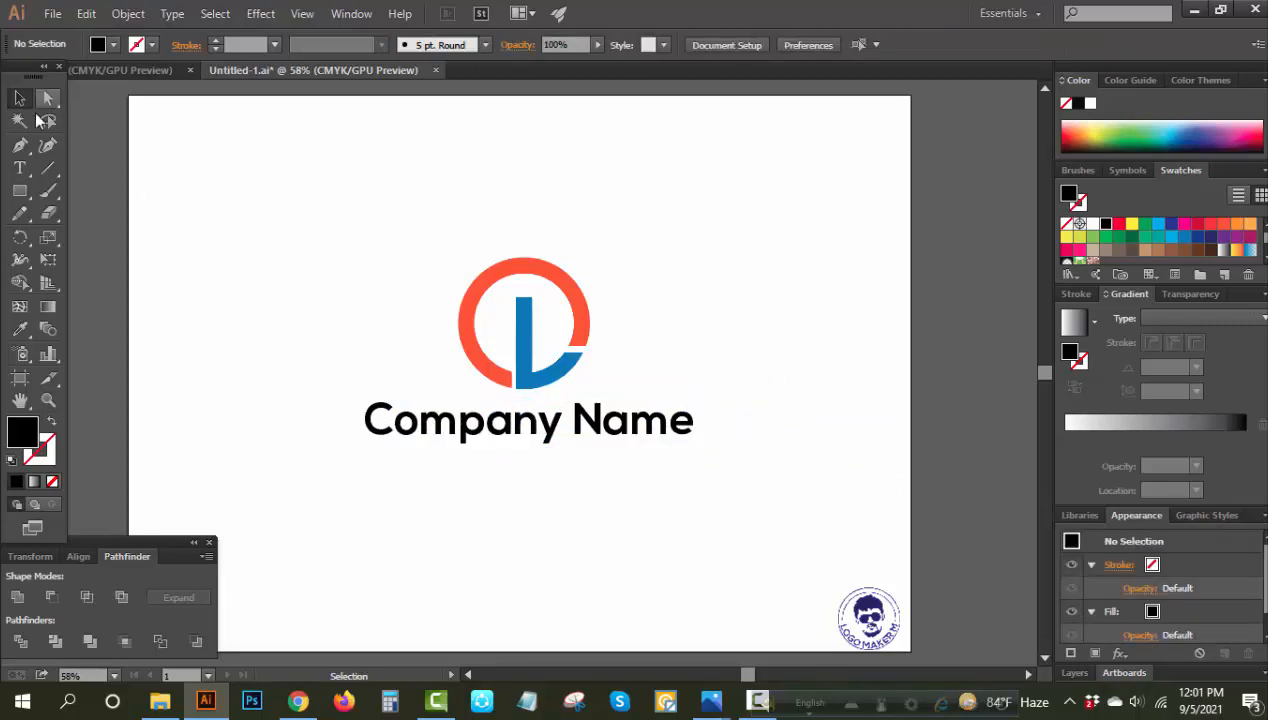
- Colour the word "Company" with the ring's orange-red using the Eyedropper
click(19, 168)
drag(366, 418, 564, 422)
click(20, 329)
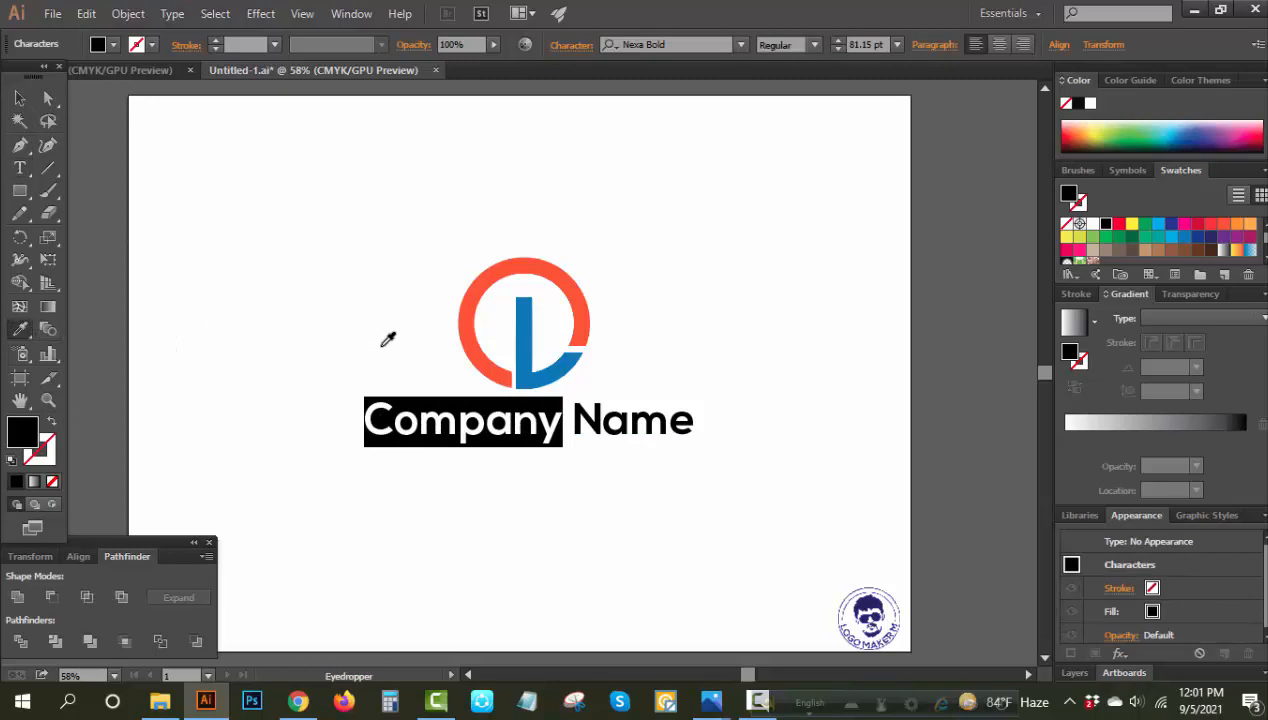
click(466, 320)
click(19, 120)
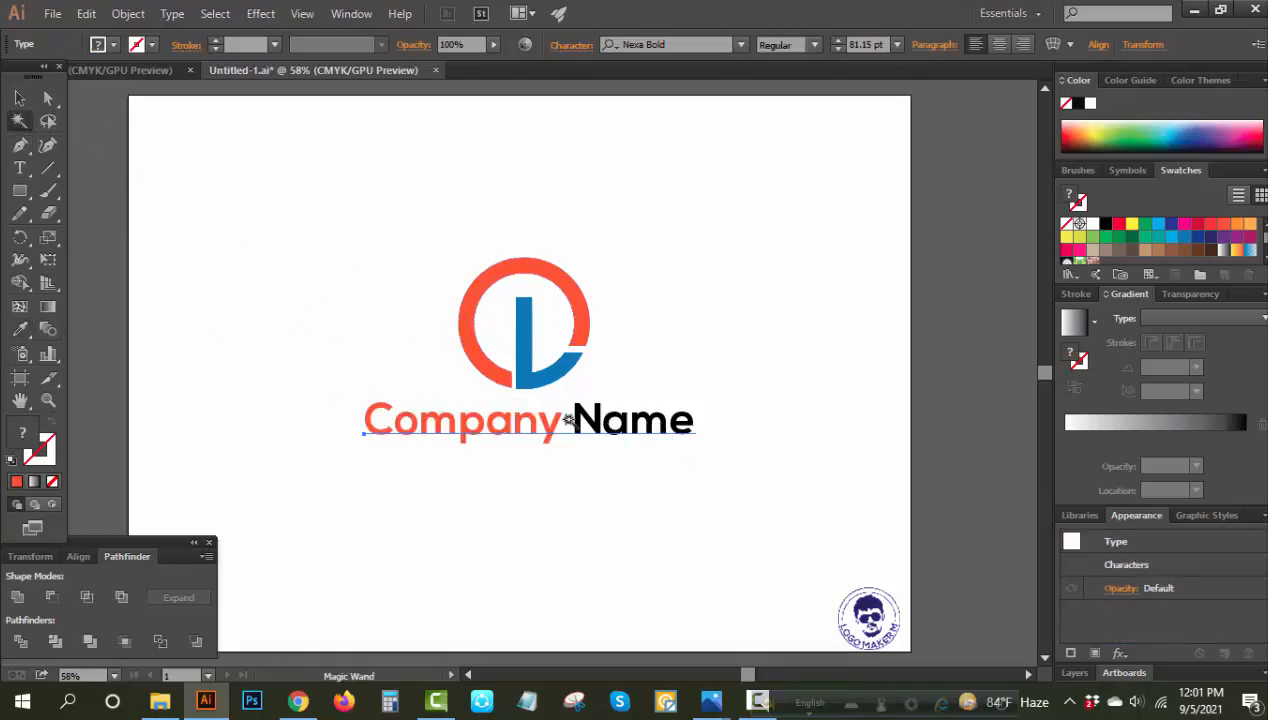
- Colour the word "Name" with the vertical bar's blue using the Eyedropper
click(19, 168)
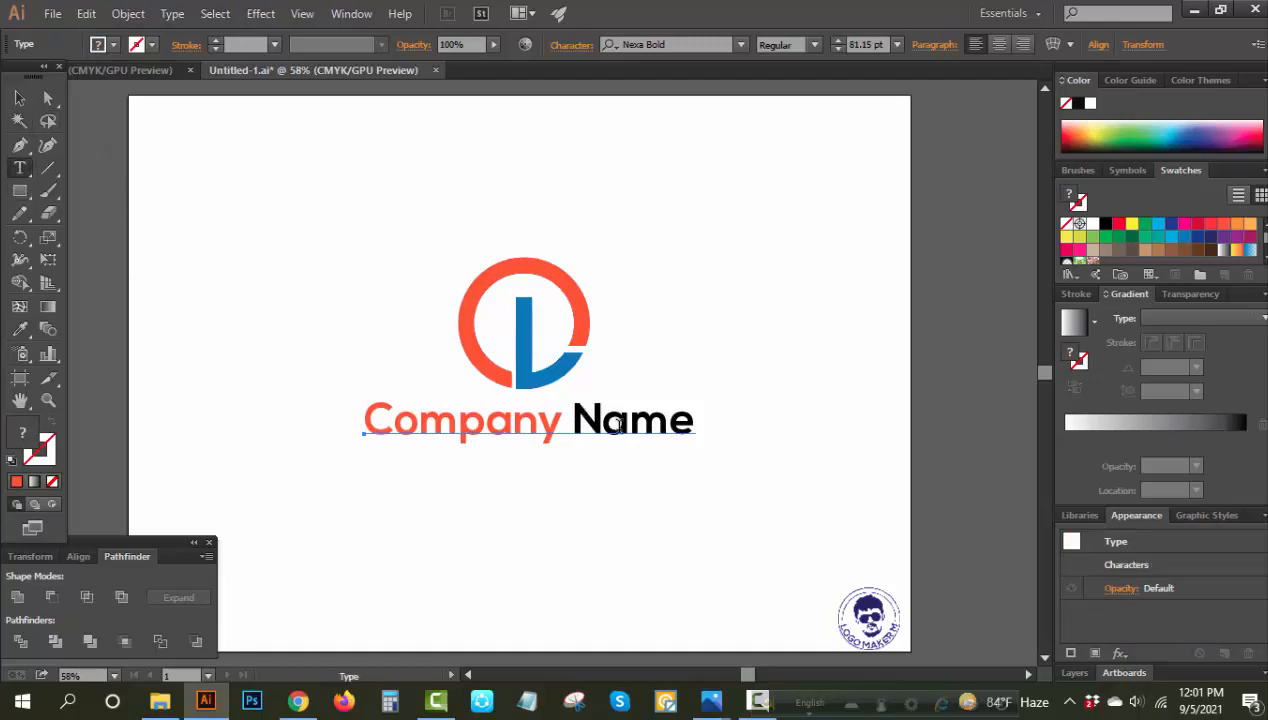
double_click(620, 425)
click(20, 329)
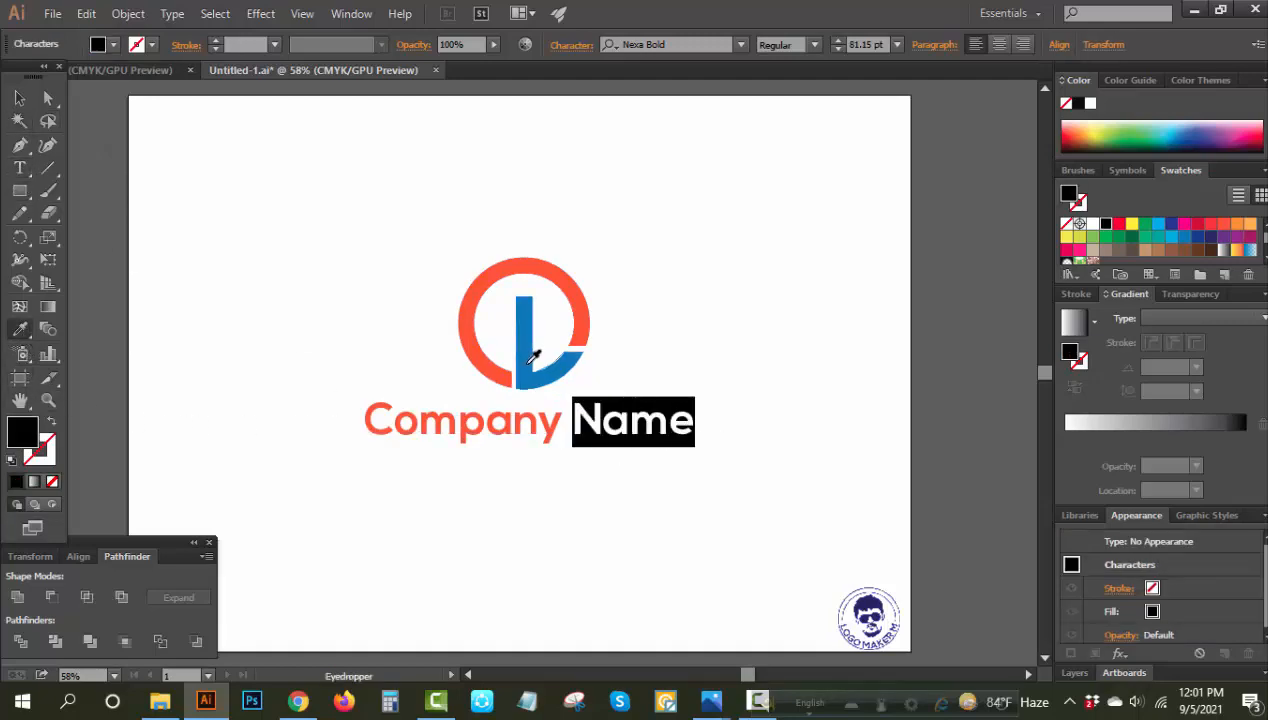
click(527, 356)
click(19, 120)
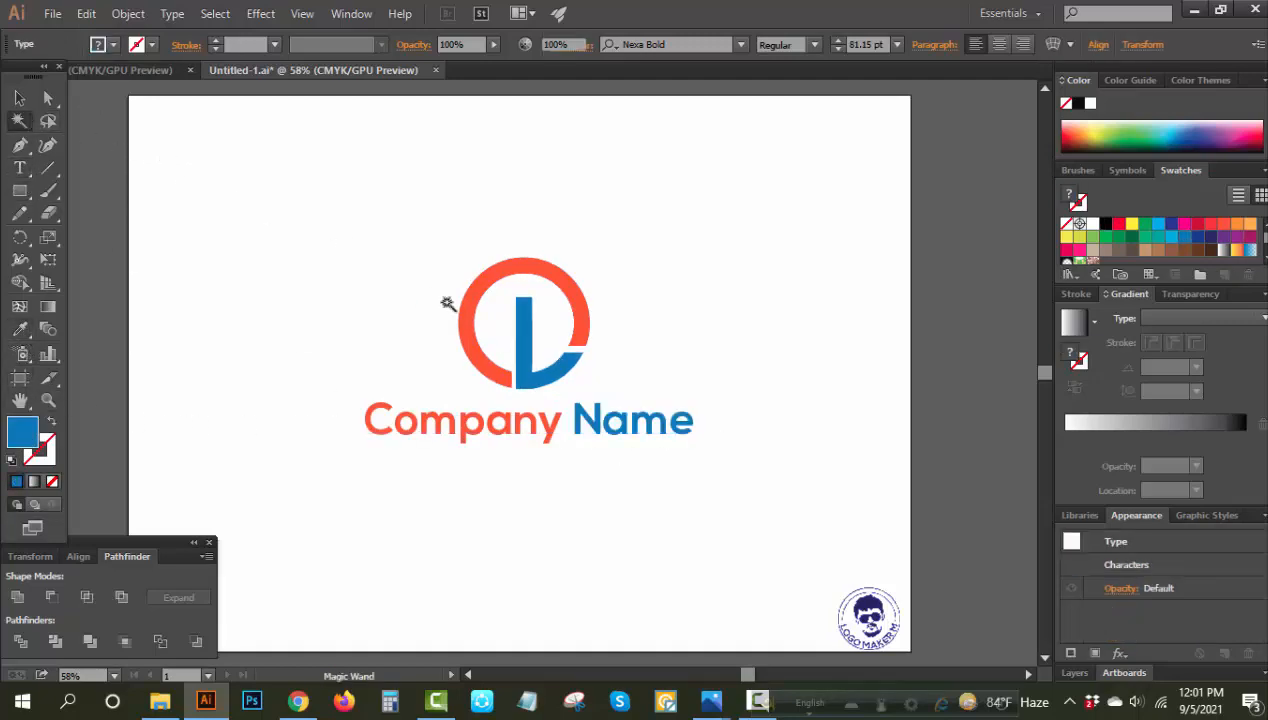
- Select the merged bar and arc shape on its own and recolour it with the dark grey swatch
click(444, 294)
click(525, 355)
click(19, 97)
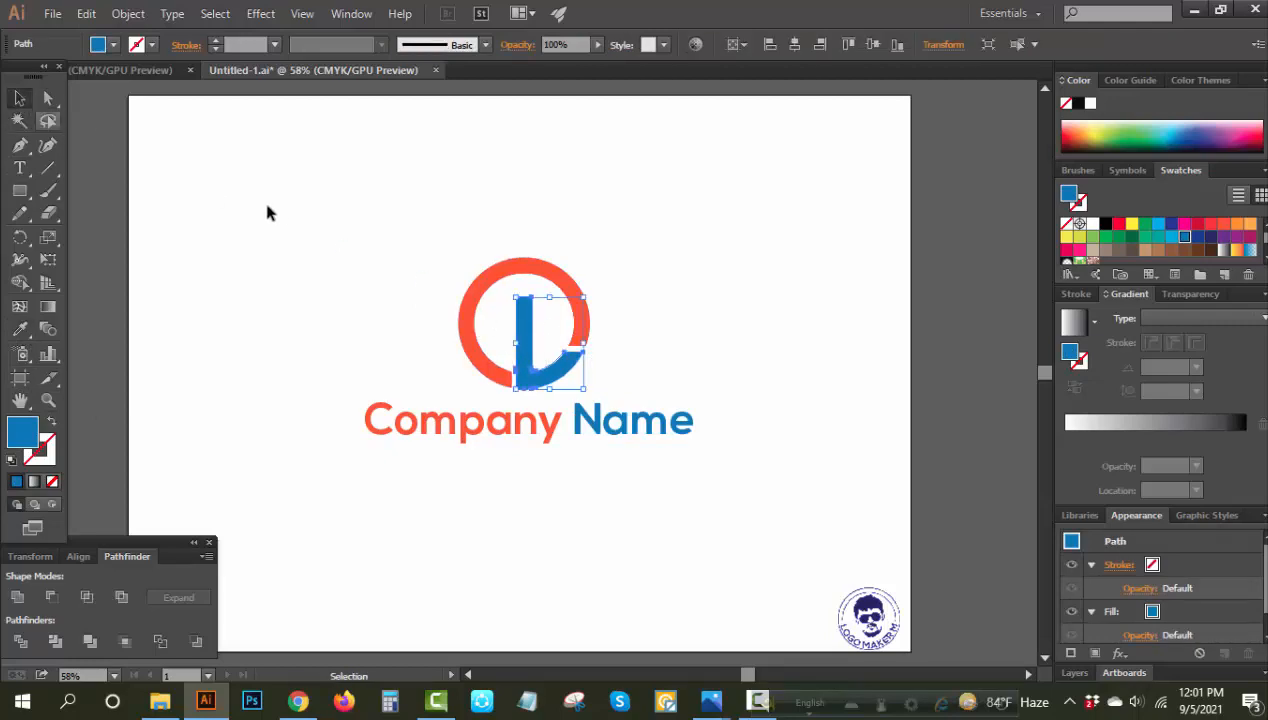
click(276, 207)
click(20, 121)
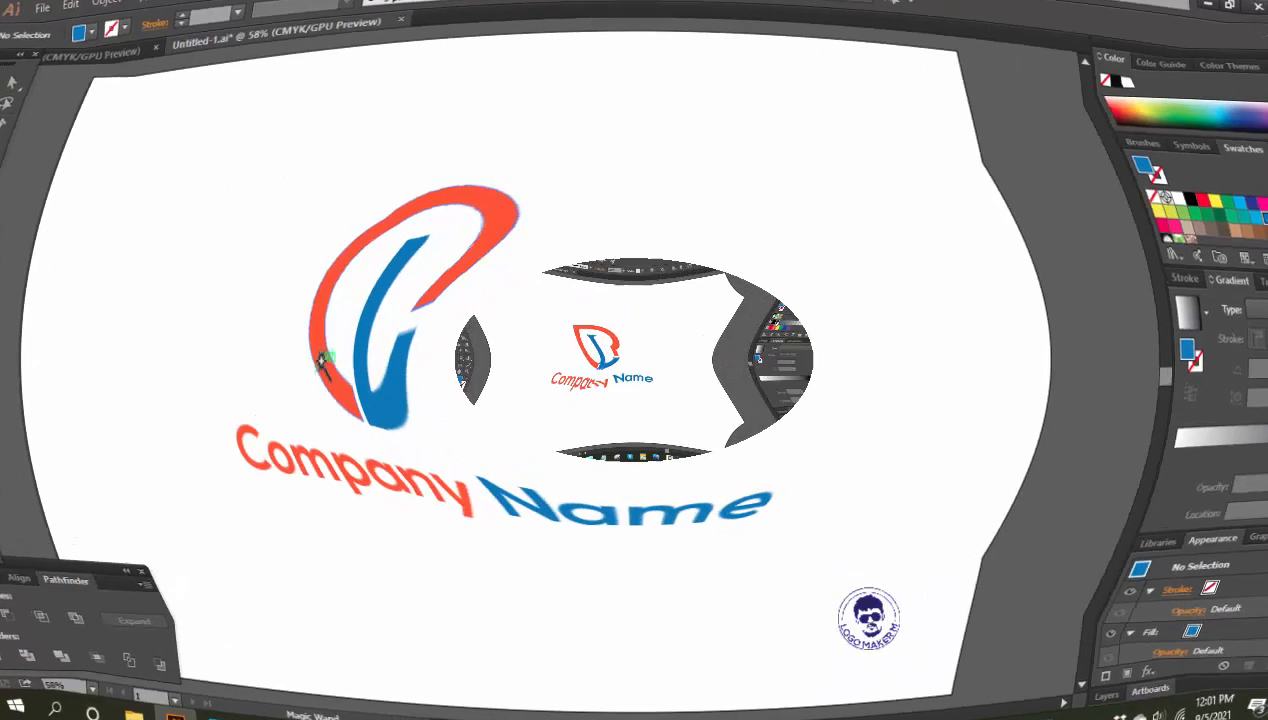
- Recolour the word "Name" with the same dark grey swatch as the bar
click(20, 168)
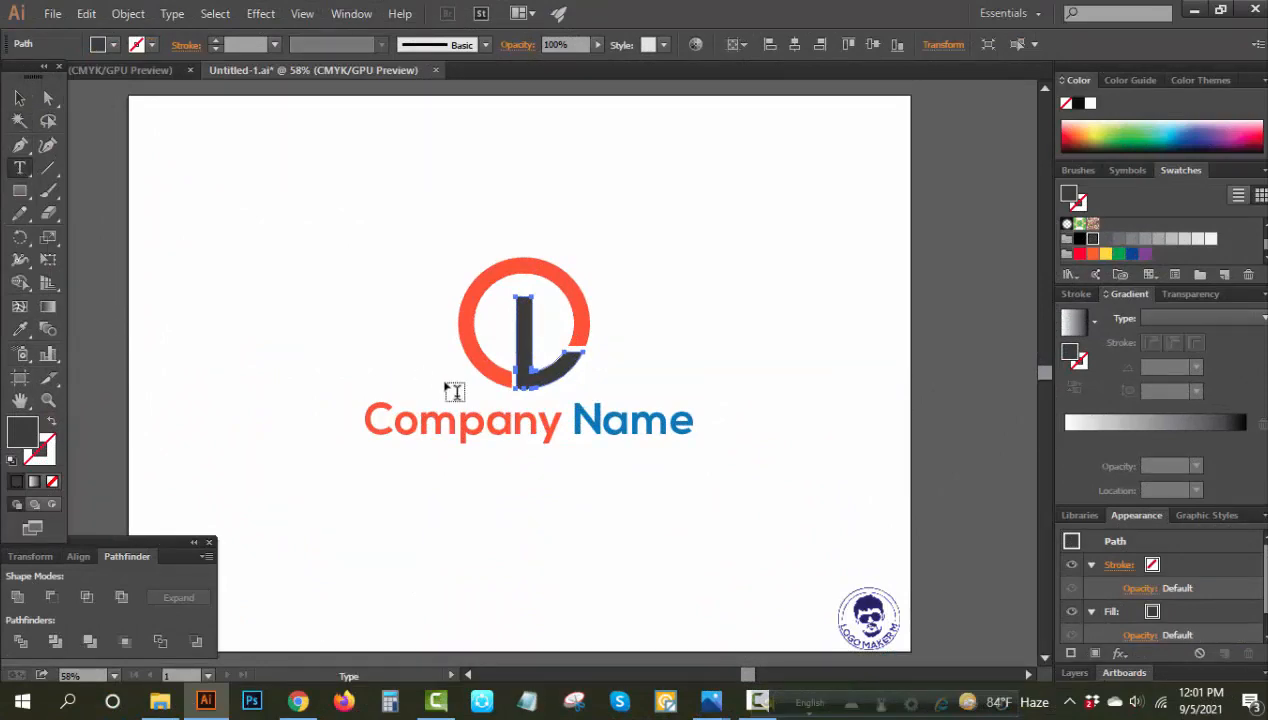
drag(576, 412, 758, 450)
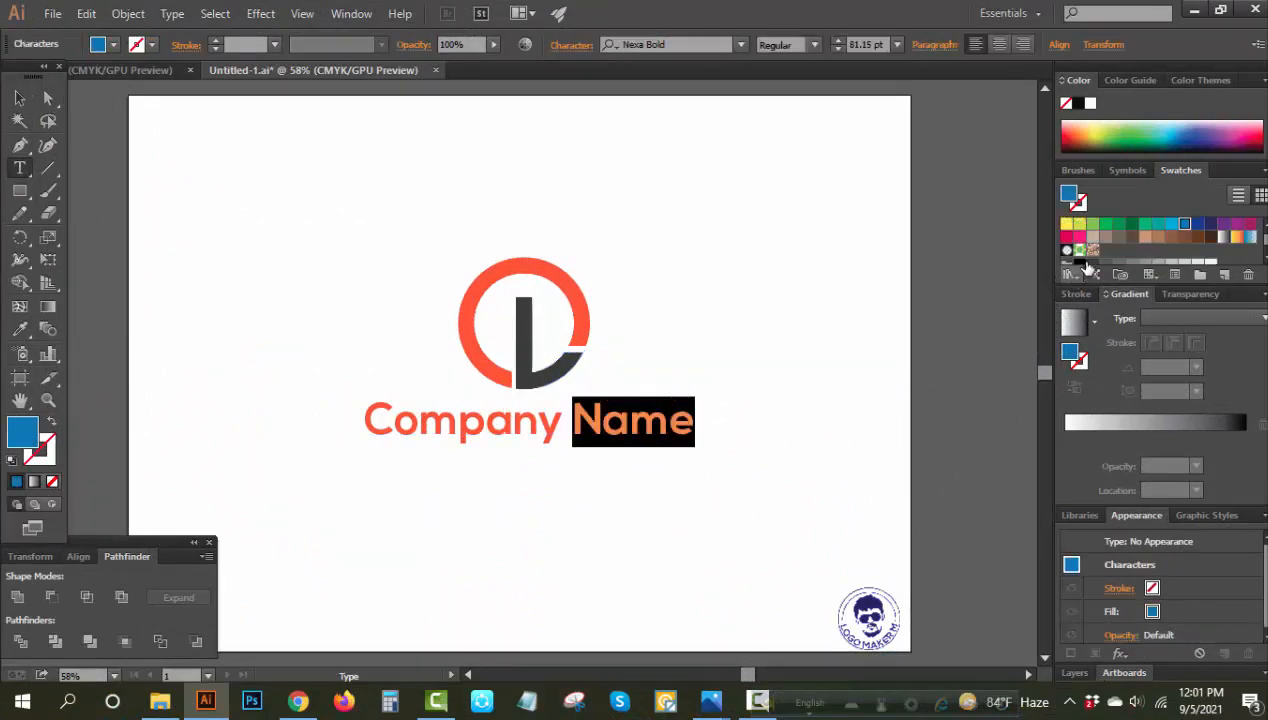
scroll(1087, 268, down, 2)
click(1093, 238)
click(19, 98)
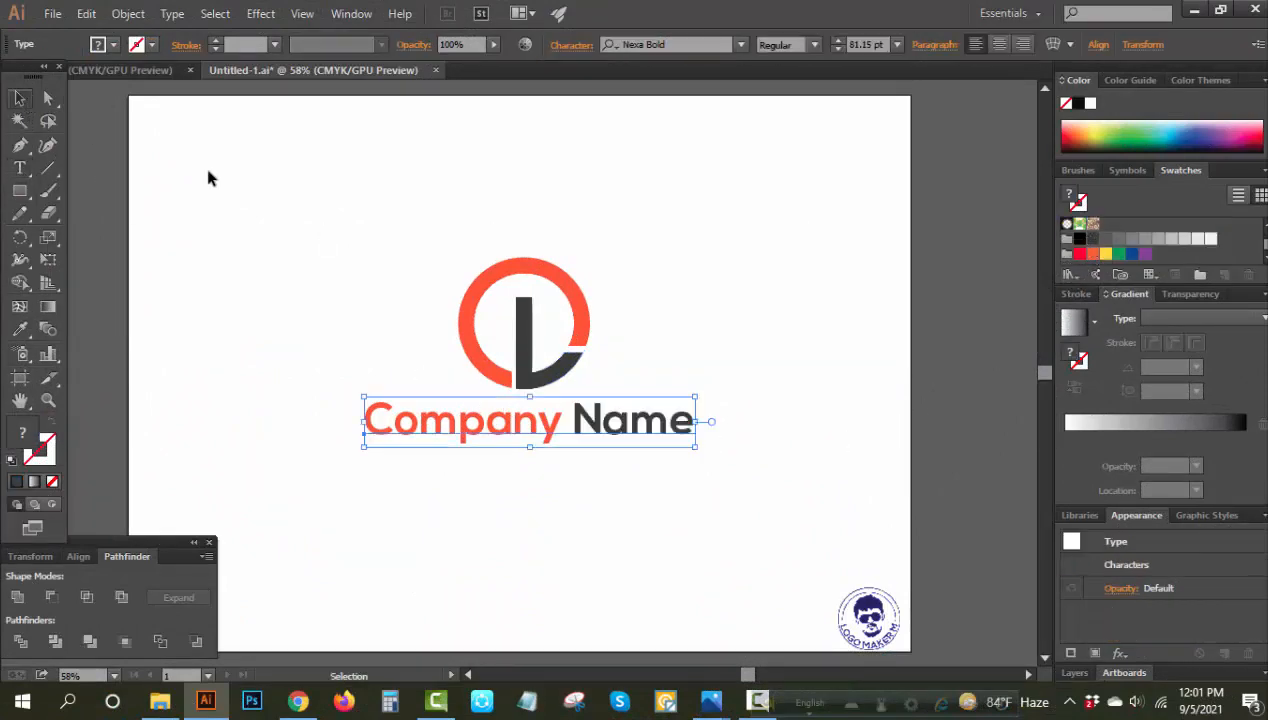
click(285, 205)
- Duplicate the "Company Name" text below the original, and group the emblem with its original text
drag(235, 240, 727, 480)
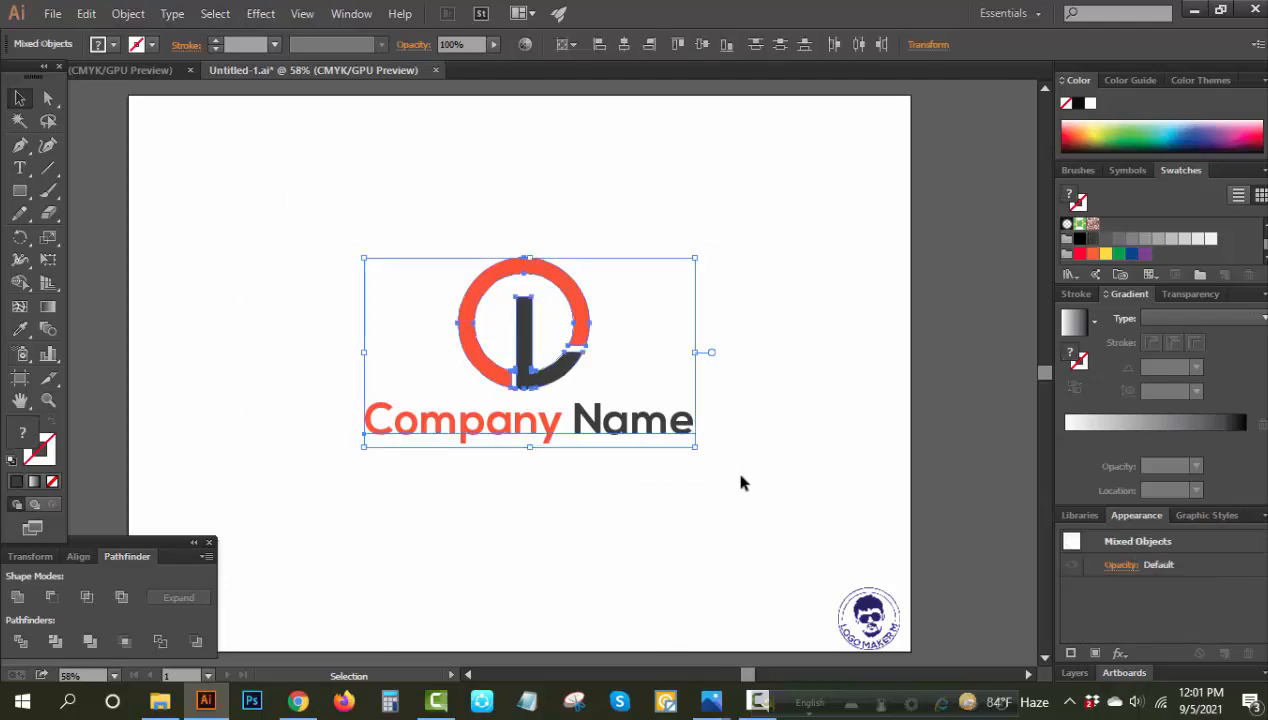
click(740, 483)
drag(611, 430, 613, 499)
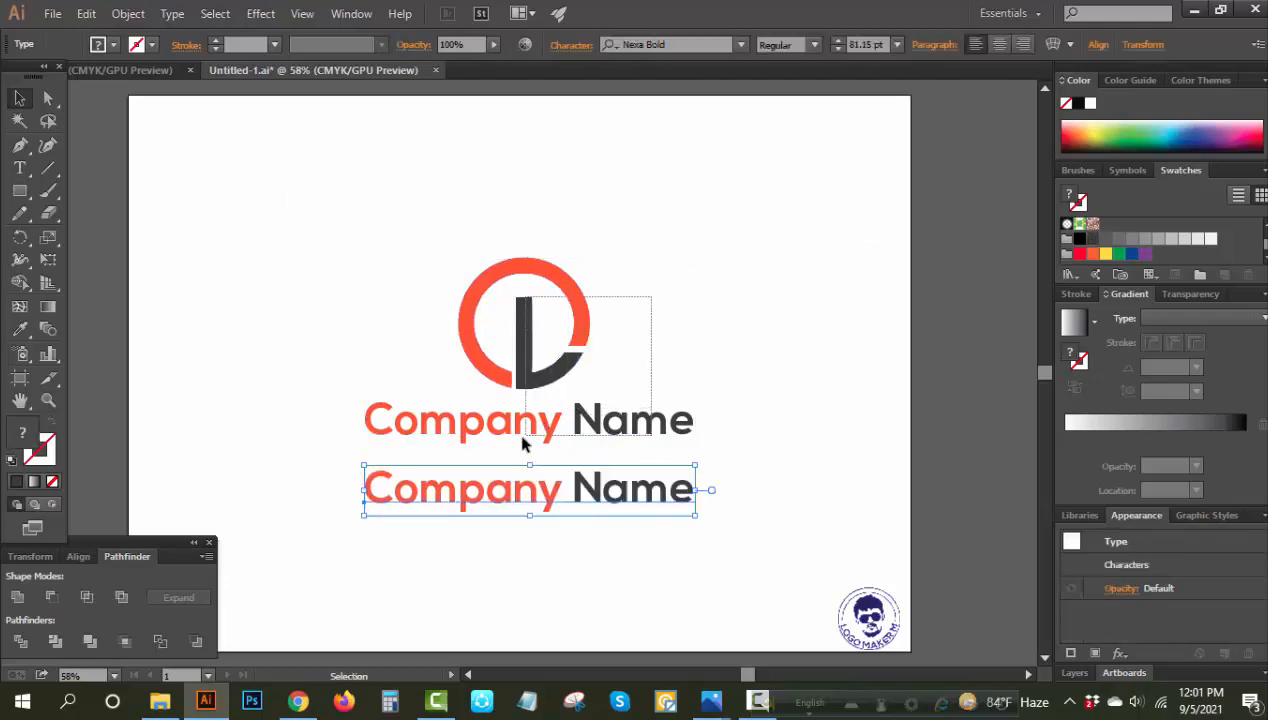
drag(522, 437, 519, 433)
key(ctrl+g)
click(715, 319)
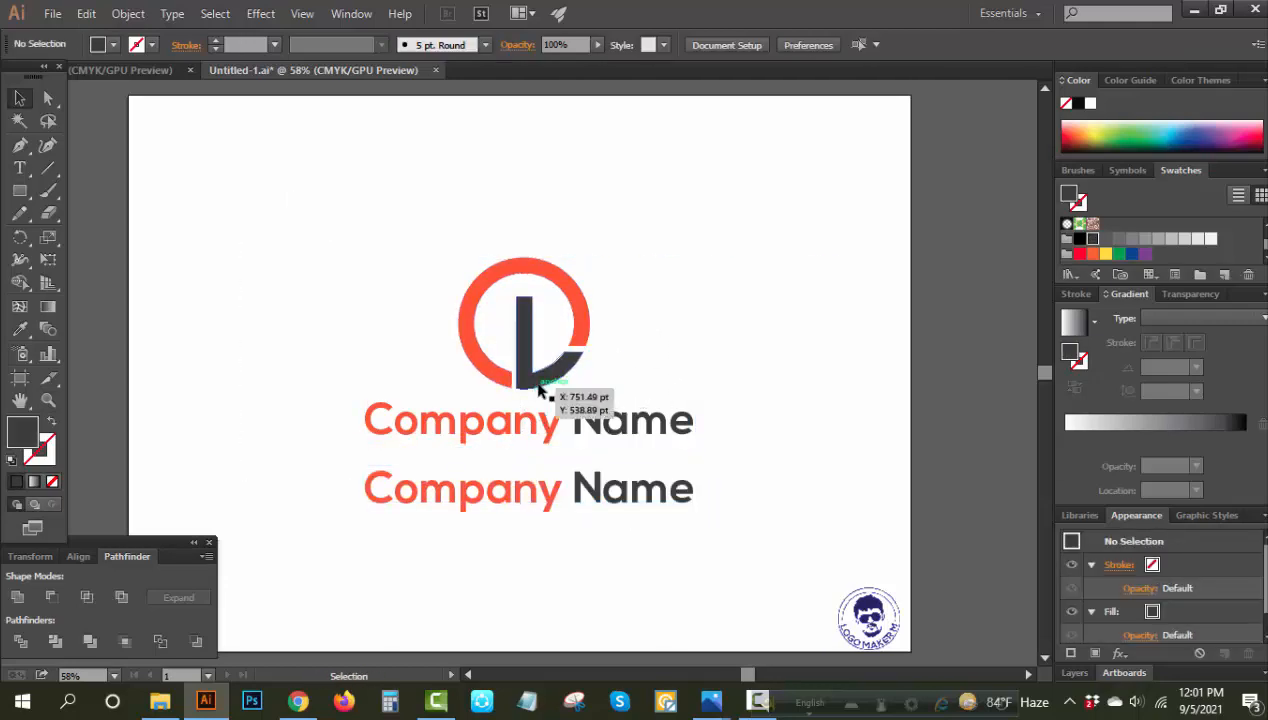
- Shrink the grouped logo to about 402 by 231 pt in the artboard's upper-left corner, and move the duplicated text slightly lower
drag(540, 390, 339, 252)
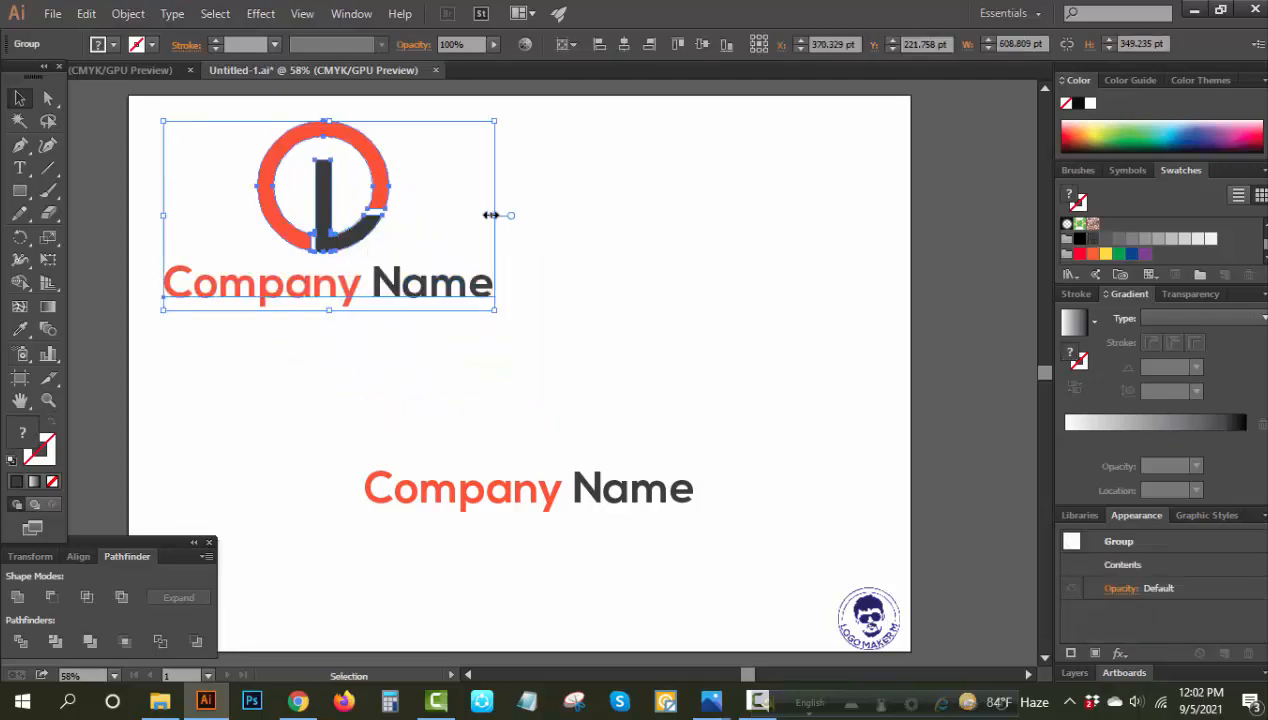
drag(490, 214, 447, 214)
drag(336, 208, 265, 200)
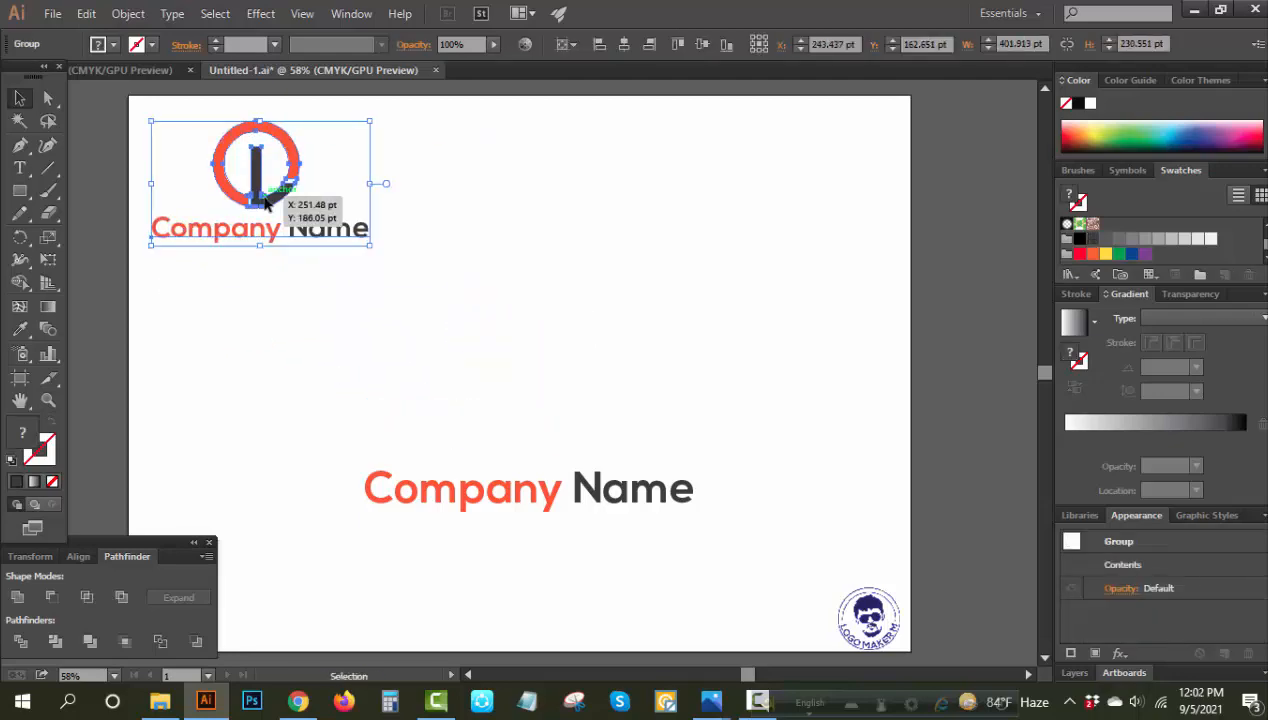
key(ctrl+shift+a)
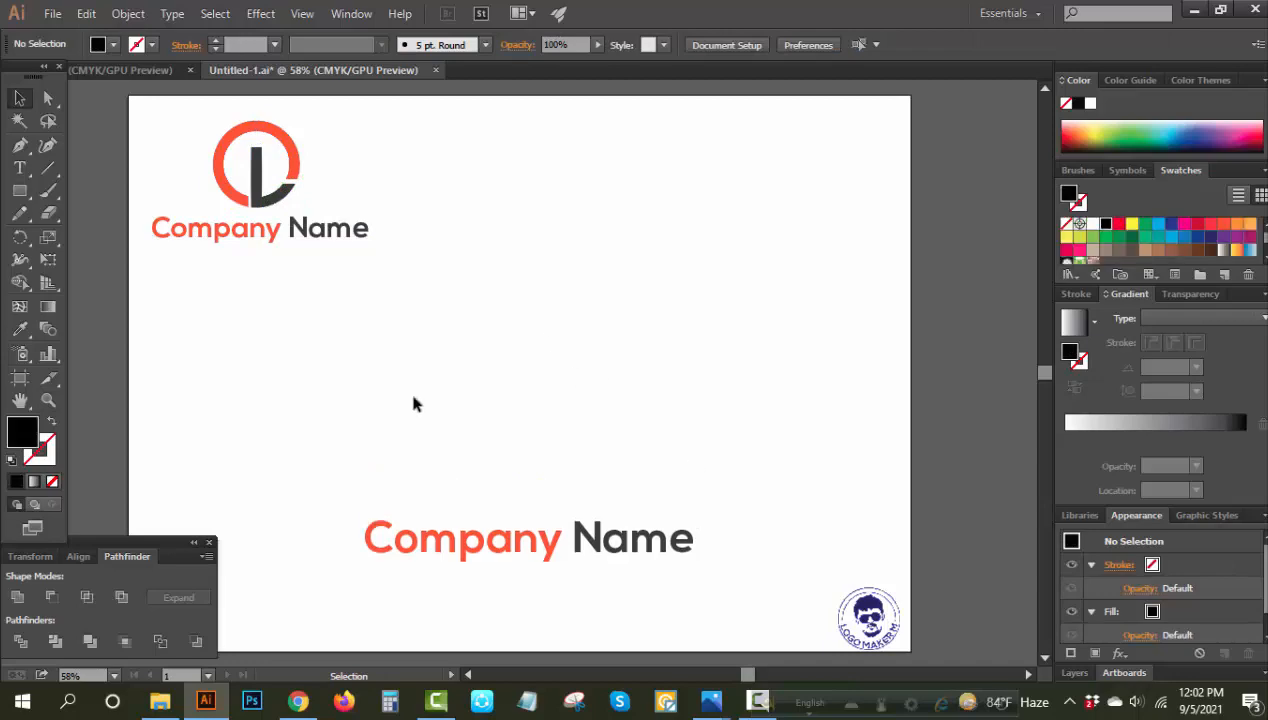
- Draw a black hexagon with the Polygon tool in the middle of the artboard, with flat edges at top and bottom
click(25, 193)
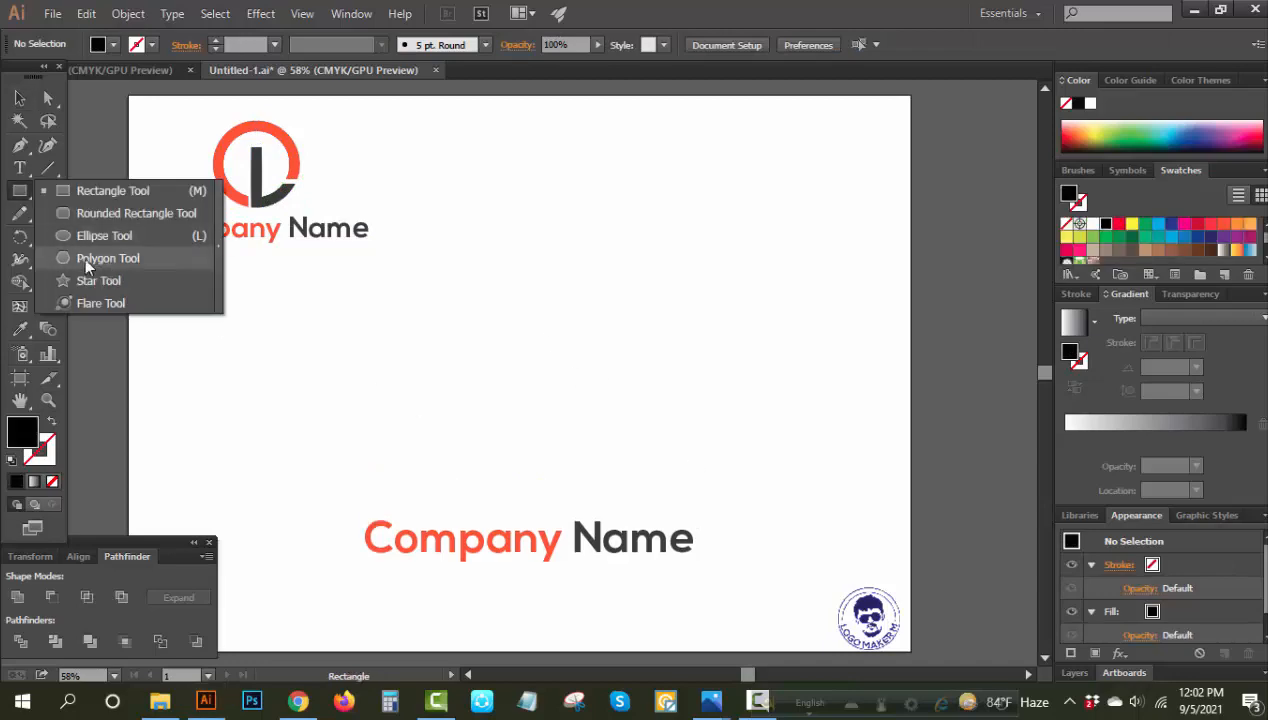
click(70, 258)
drag(522, 340, 592, 414)
click(20, 98)
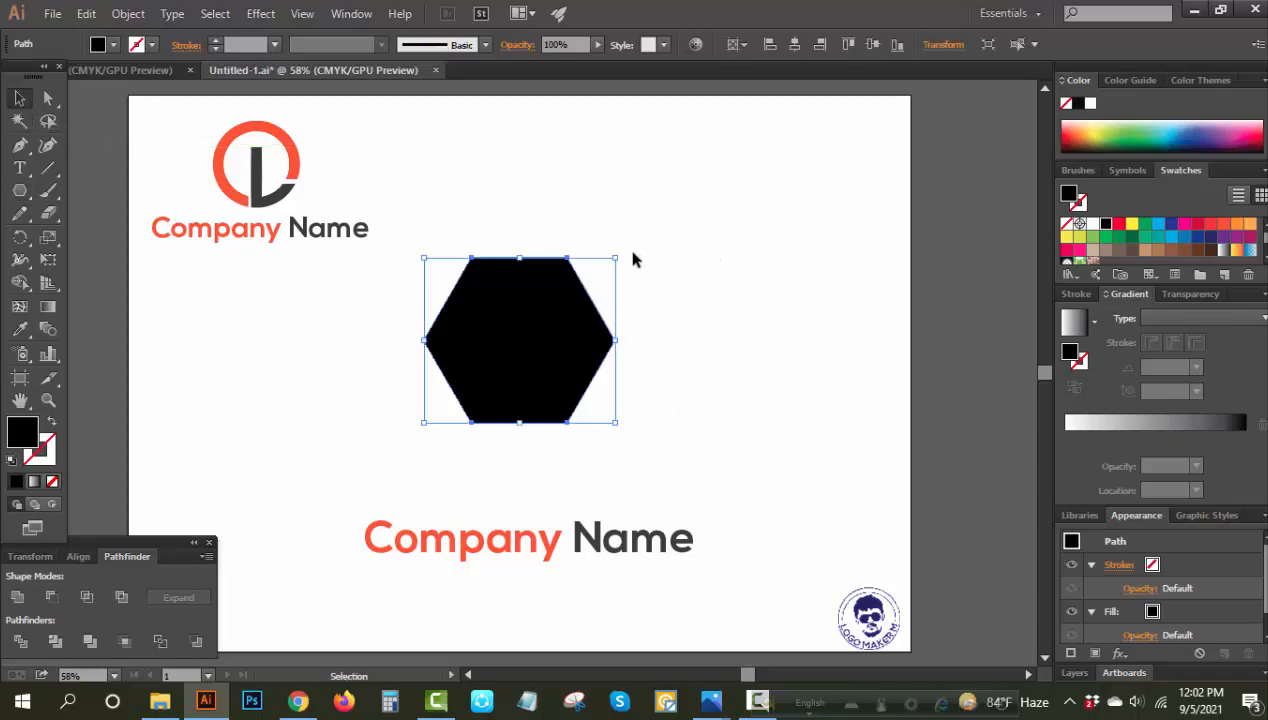
click(668, 300)
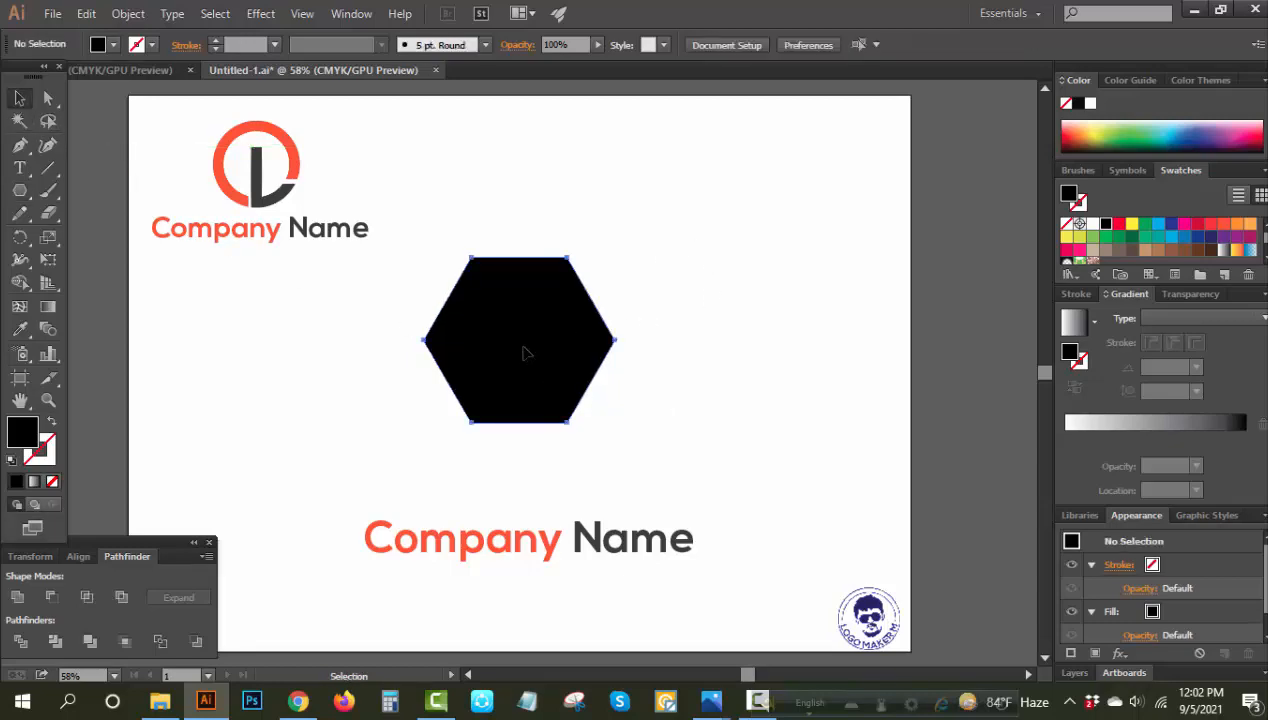
- Remove the hexagon's fill and give it a red stroke of 50 pt
click(524, 351)
click(53, 481)
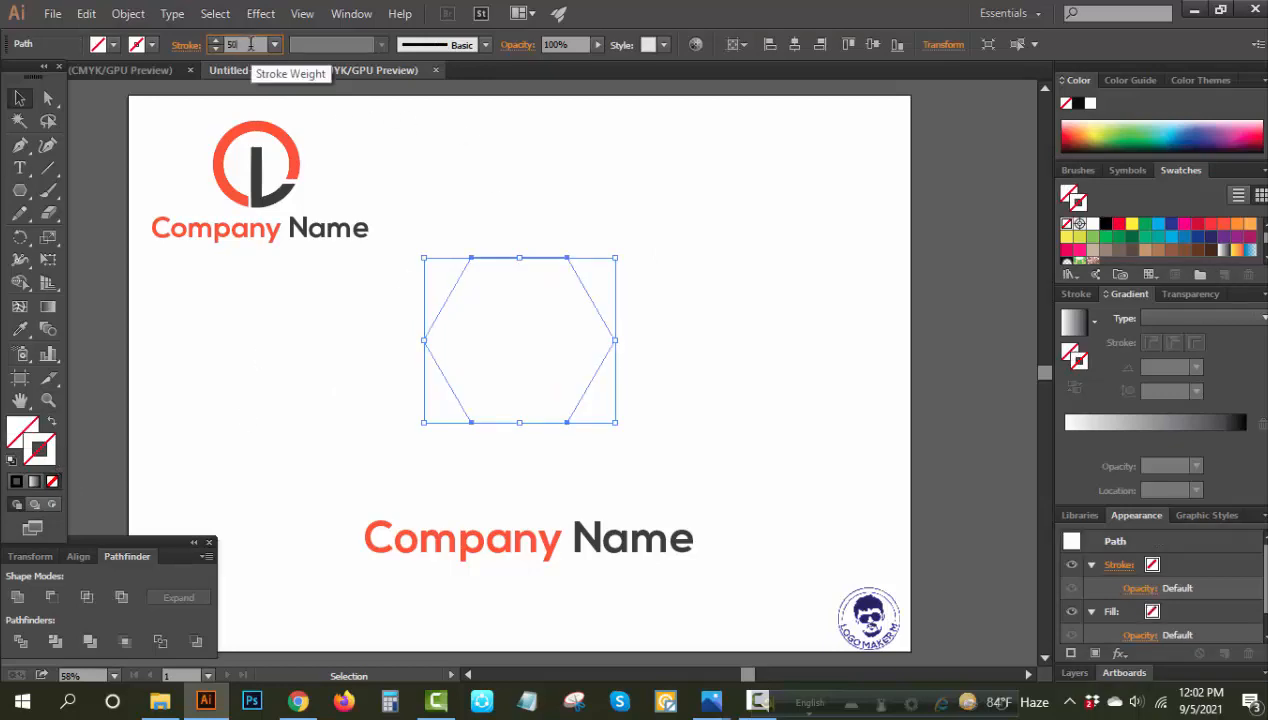
key(Return)
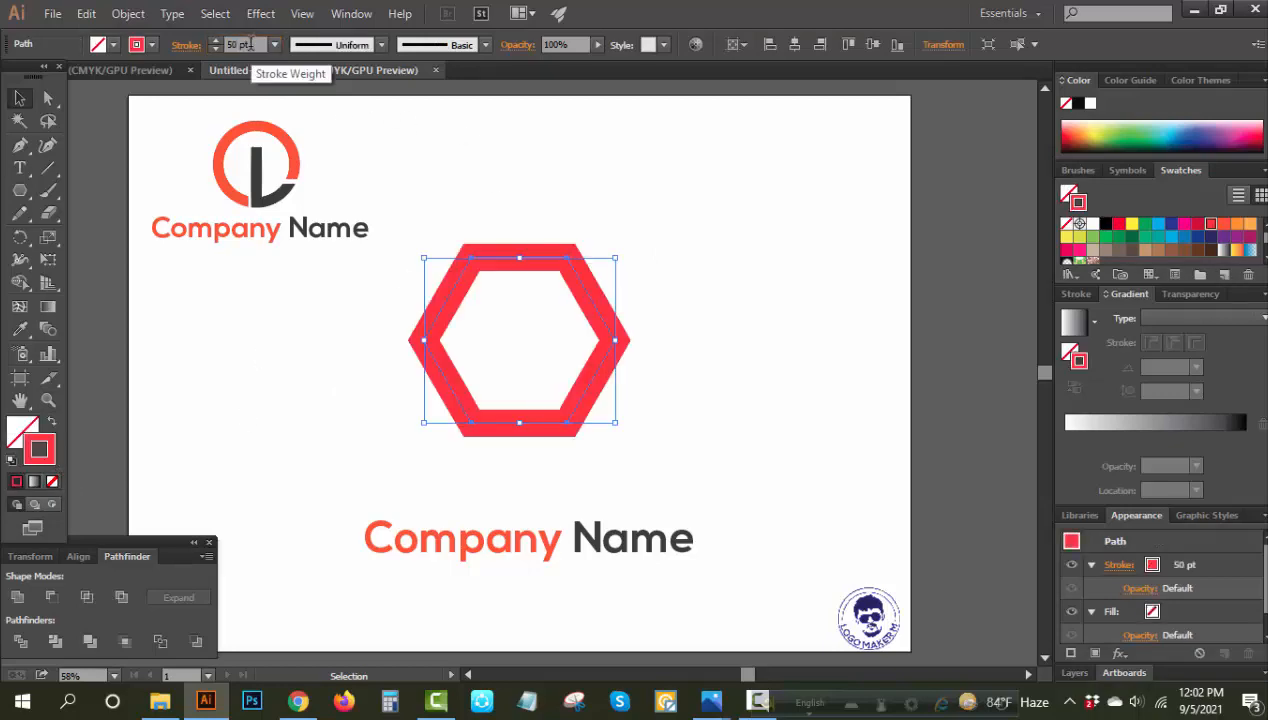
- Reduce the hexagon's stroke weight to 45 pt
click(750, 253)
key(ctrl+z)
click(47, 400)
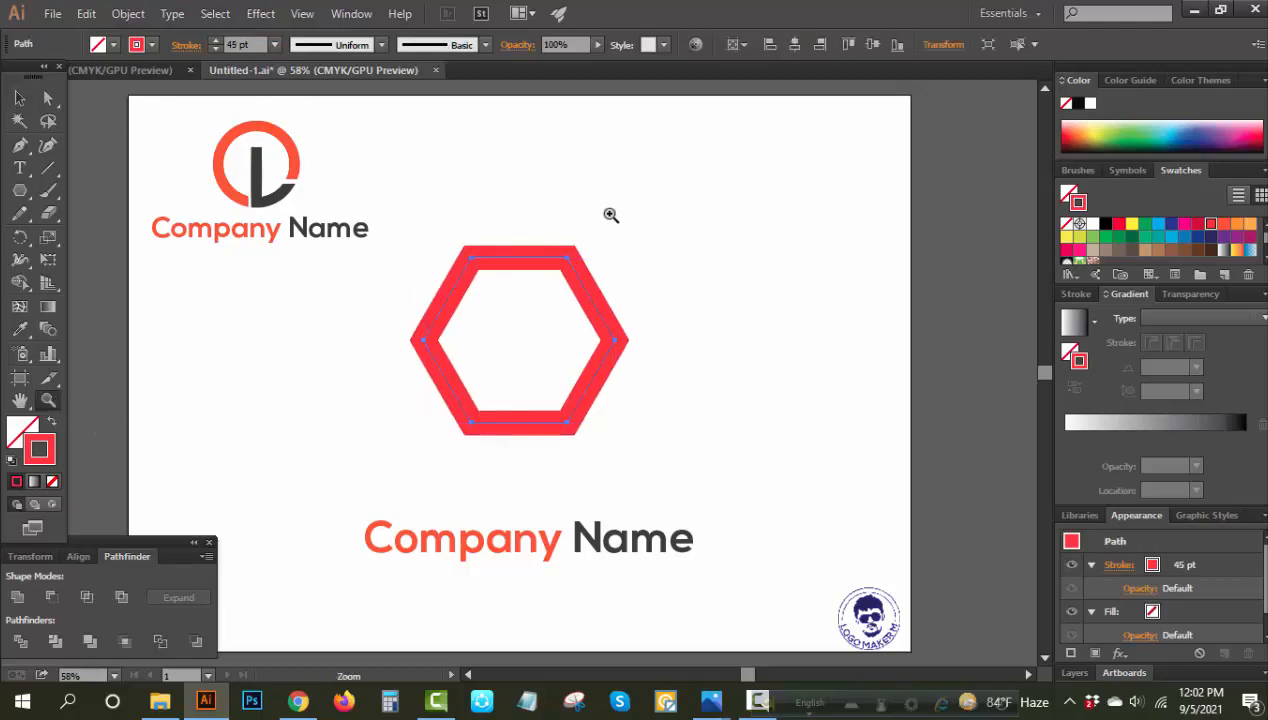
- Draw a straight line along the hexagon's upper-right edge that extends beyond both of the edge's corners
drag(543, 234, 590, 268)
click(19, 103)
click(205, 158)
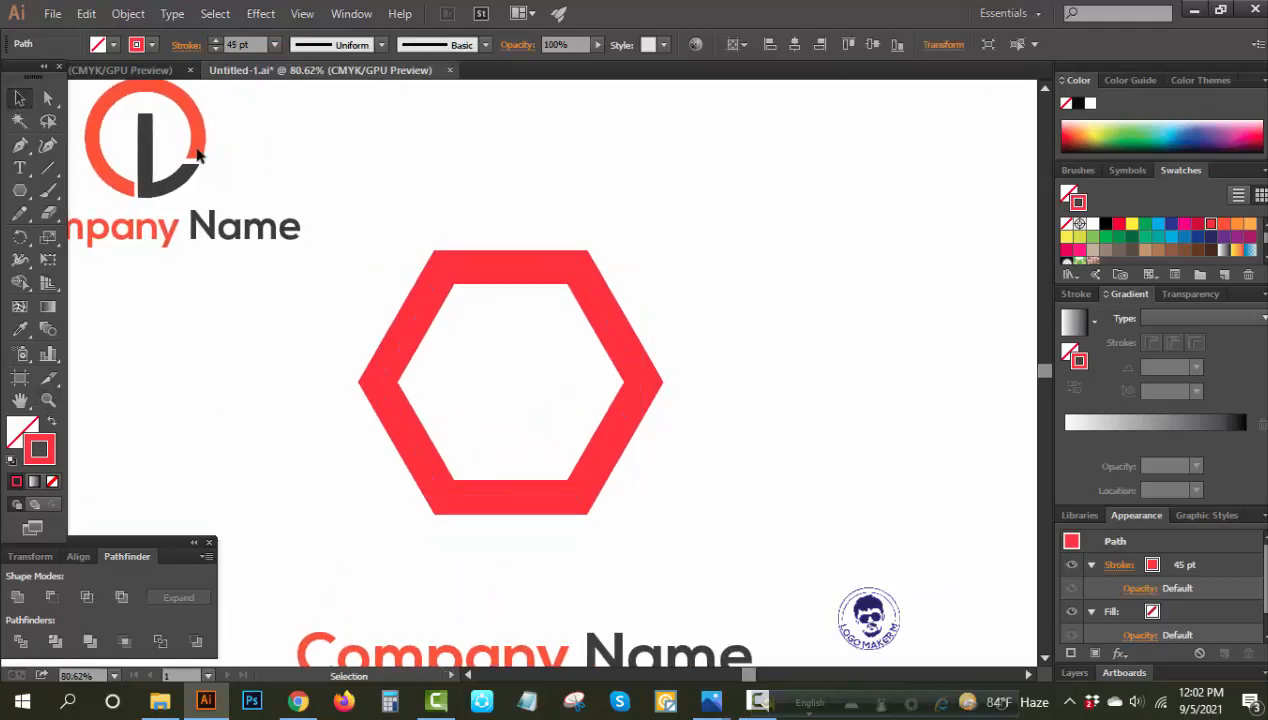
click(47, 168)
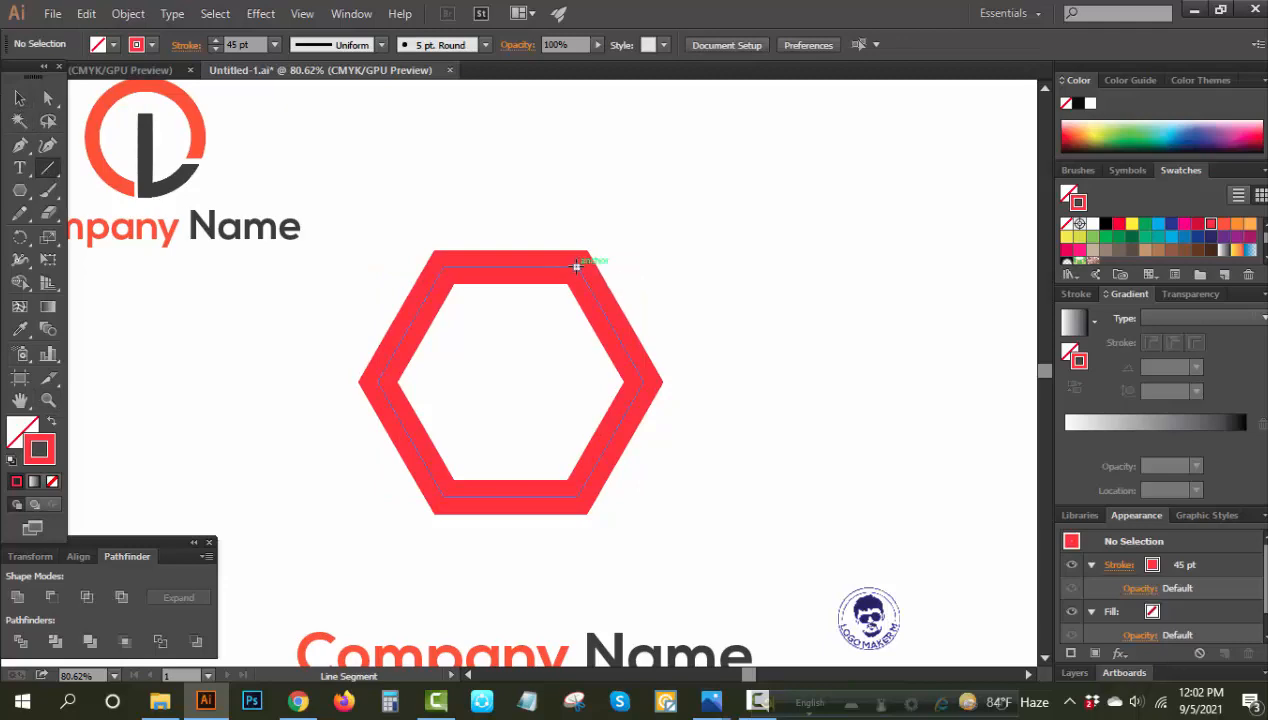
drag(576, 265, 692, 466)
click(19, 98)
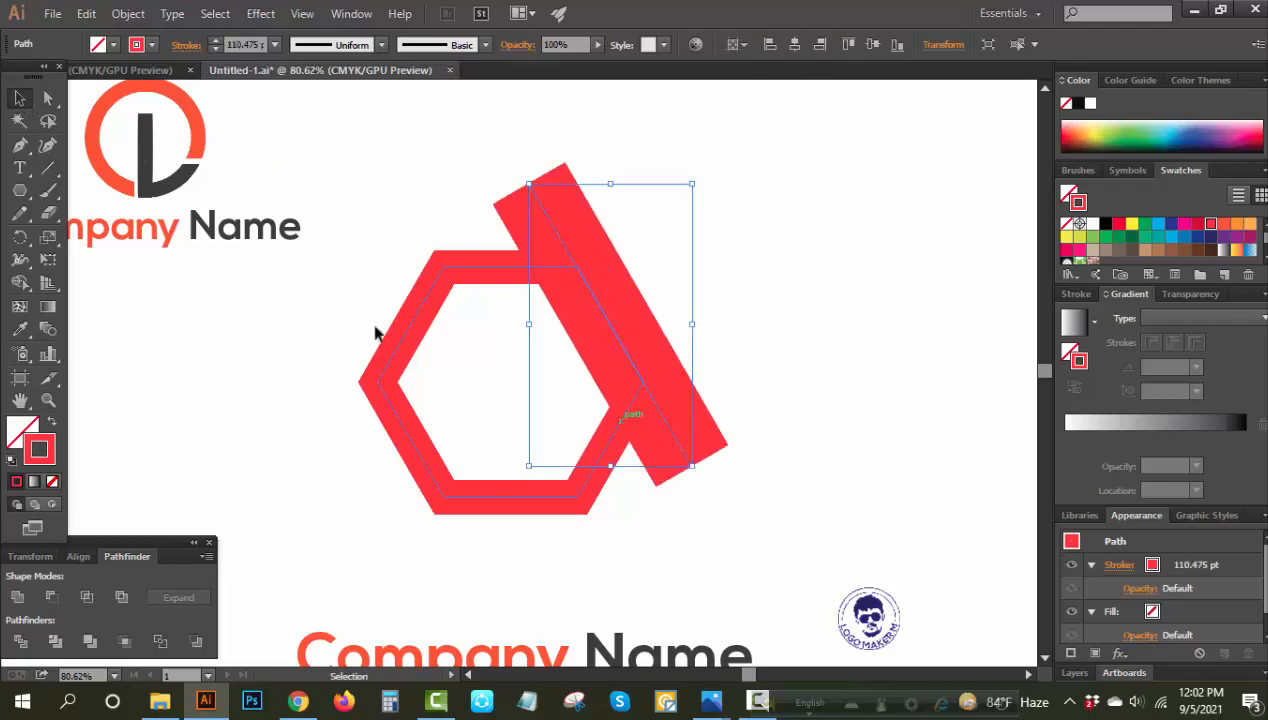
- Draw a second line along the hexagon's lower-right edge and lengthen it well past both of the edge's corners
click(46, 171)
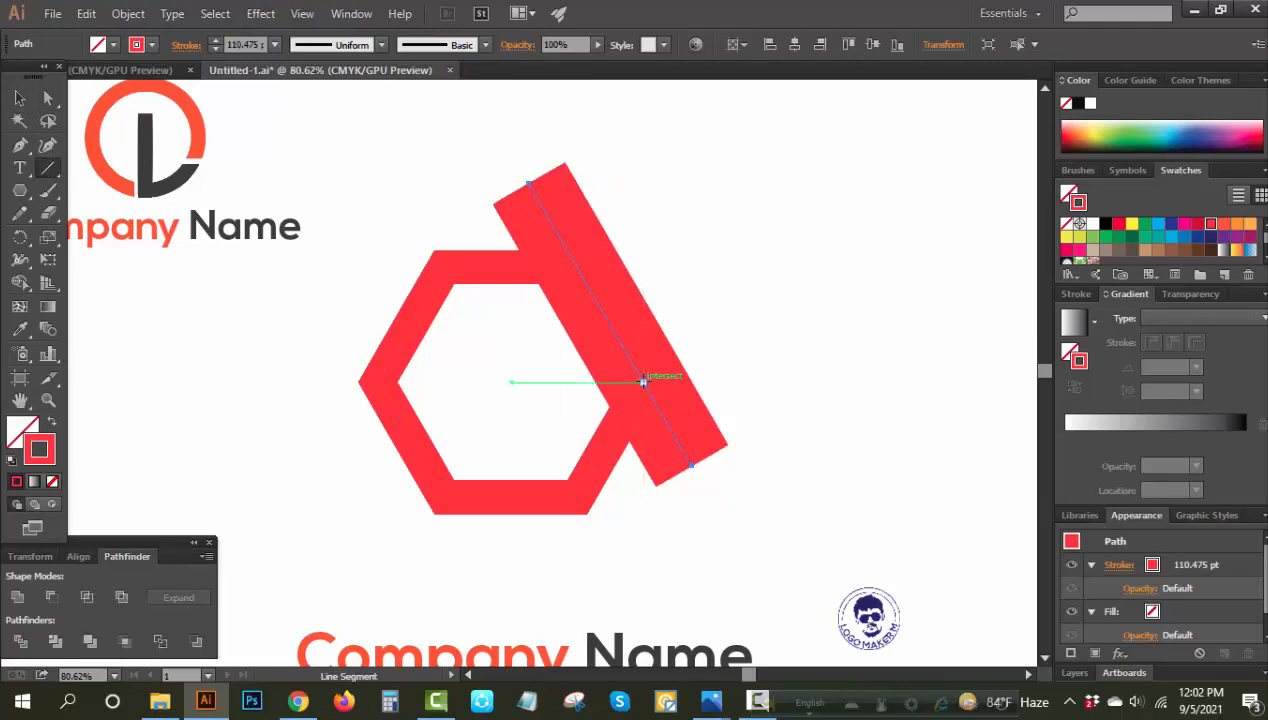
drag(643, 381, 576, 495)
click(18, 100)
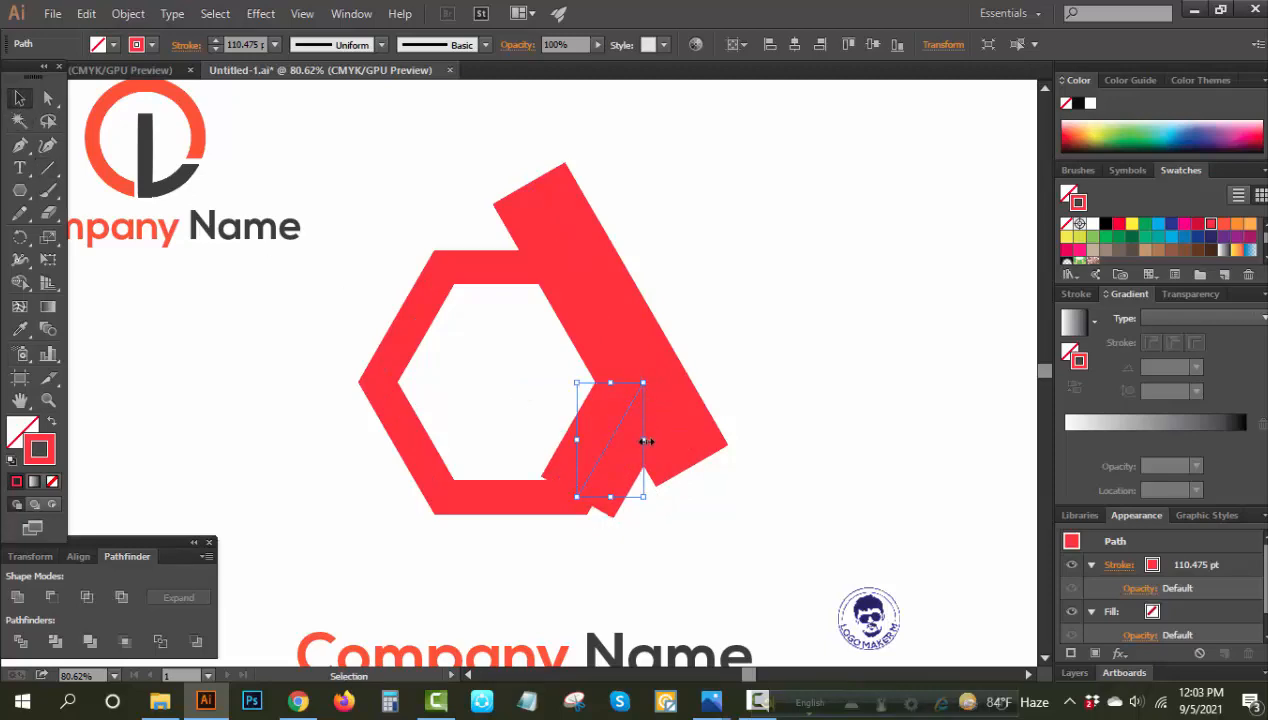
drag(646, 441, 724, 440)
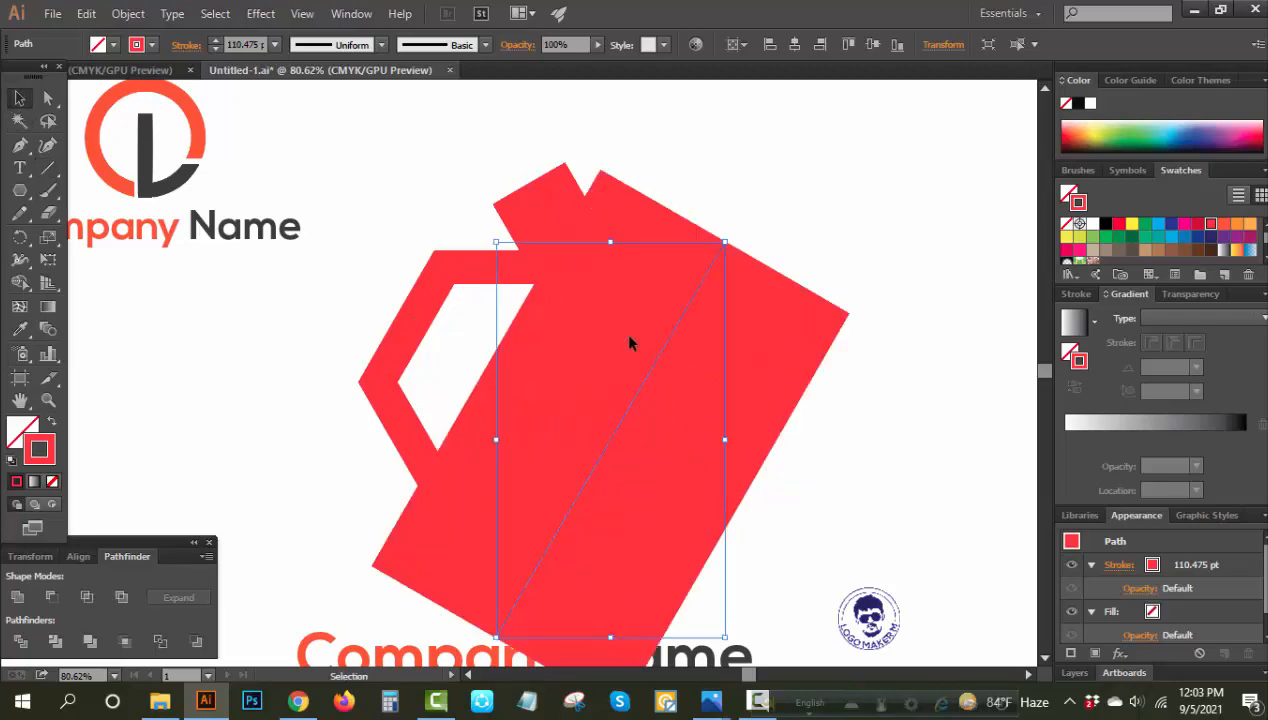
- Match the stroke of both diagonal lines to the hexagon's 45 pt stroke with the Eyedropper tool
shift+click(545, 207)
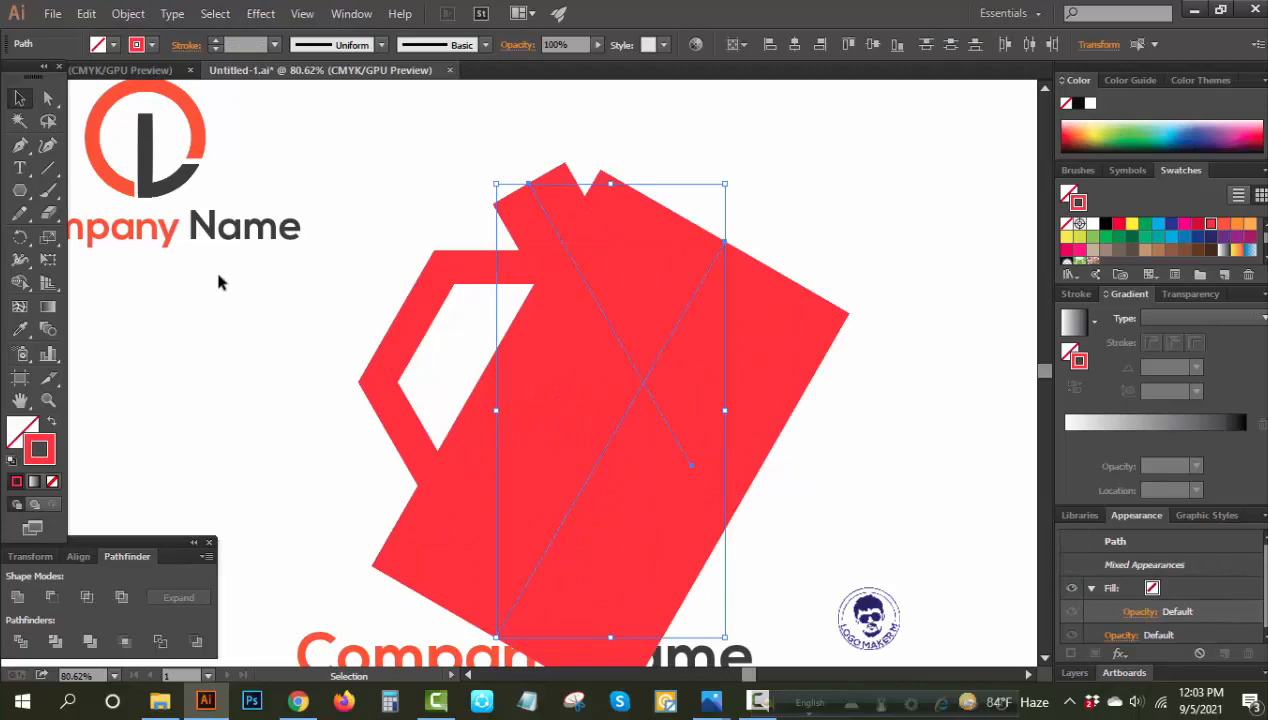
click(20, 331)
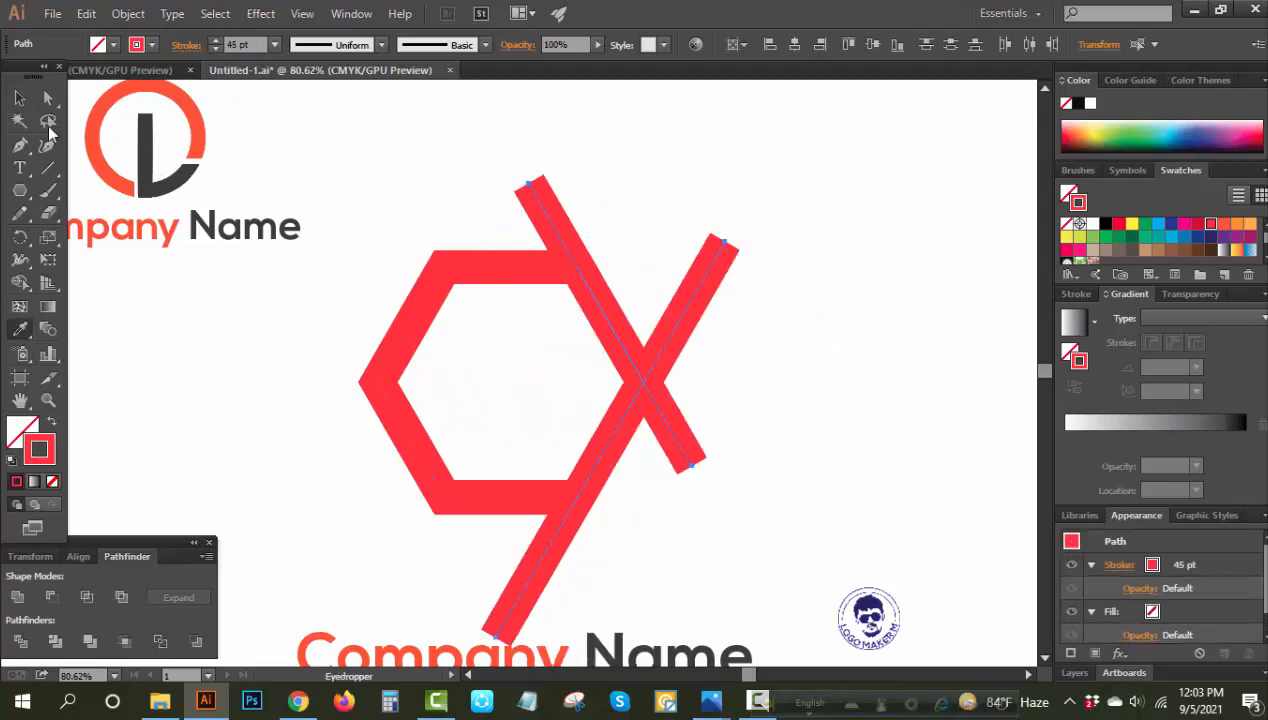
click(19, 97)
click(753, 263)
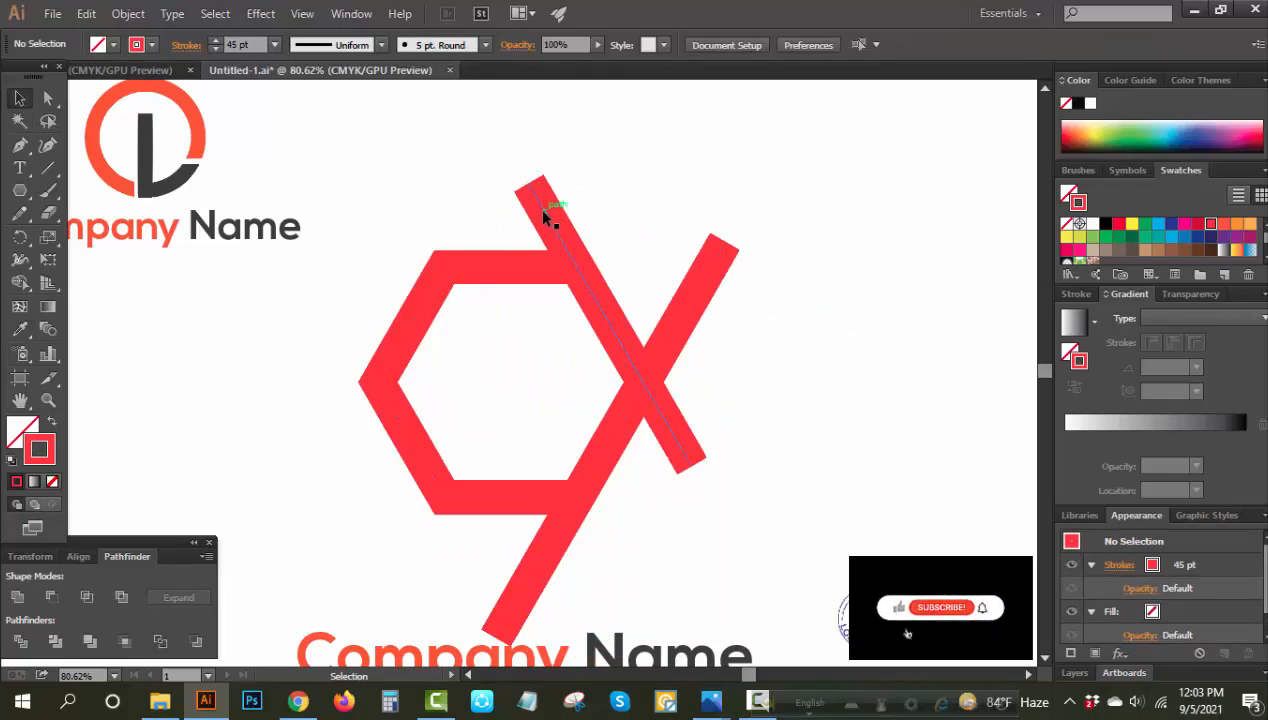
- Move the line on the upper-right edge inward, parallel to that edge, leaving a narrow gap inside the hexagon
mouse_move(543, 213)
mouse_down()
mouse_move(524, 193)
mouse_move(510, 225)
mouse_up()
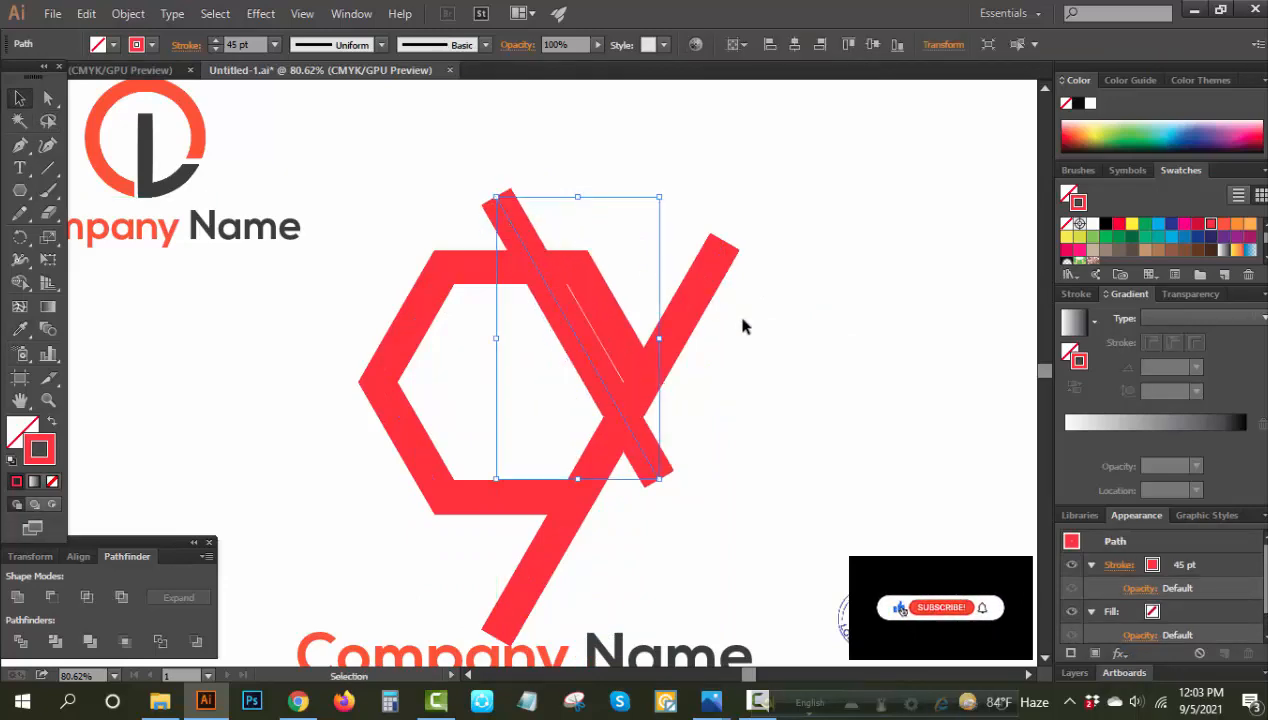
click(754, 326)
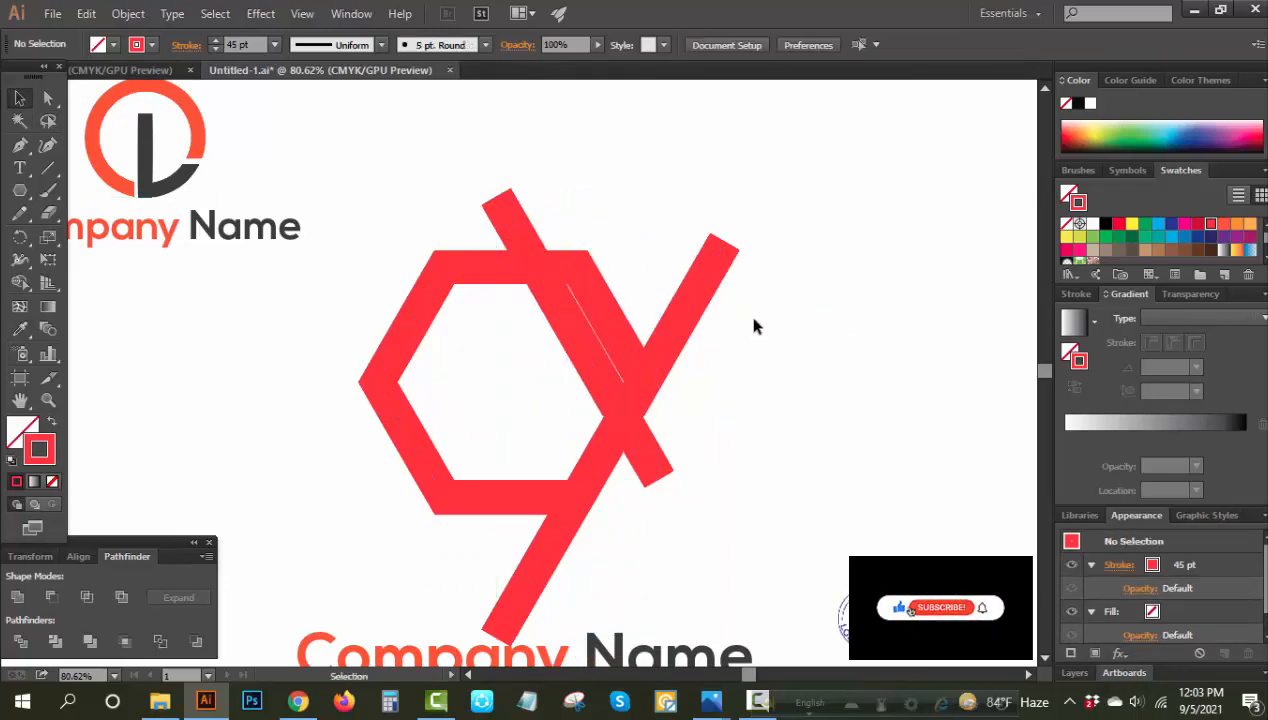
click(692, 294)
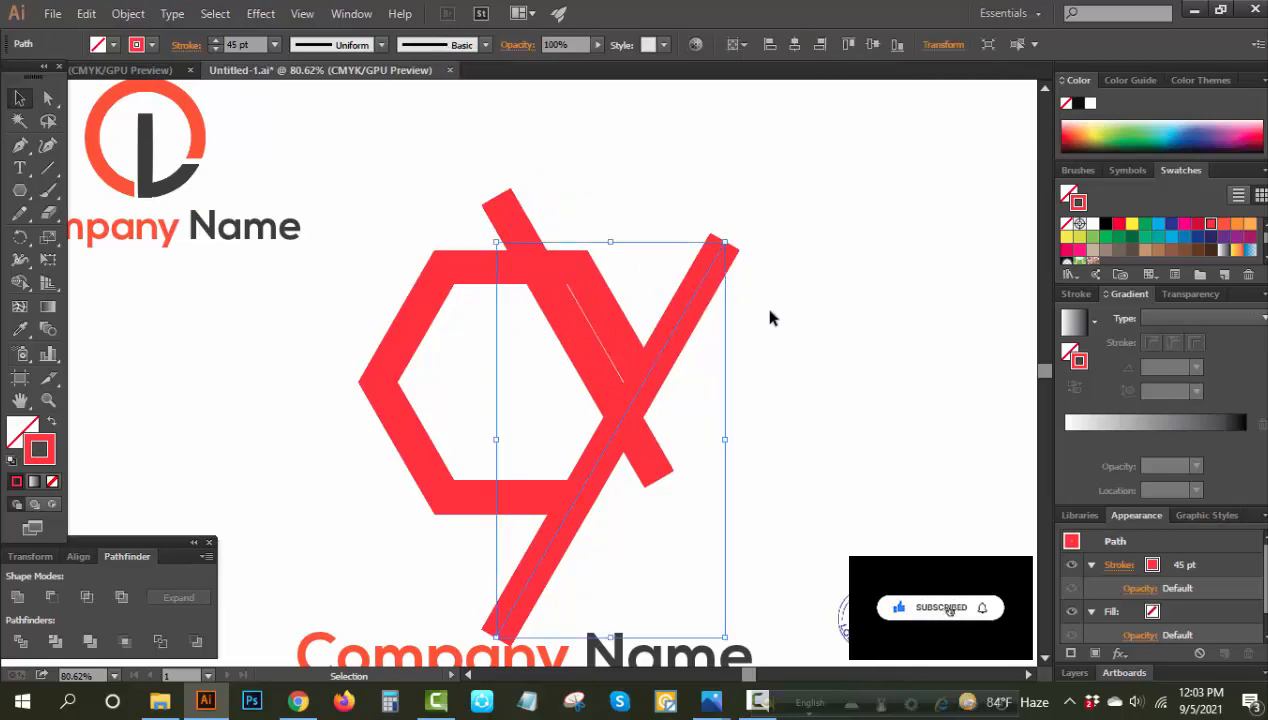
click(620, 275)
click(499, 208)
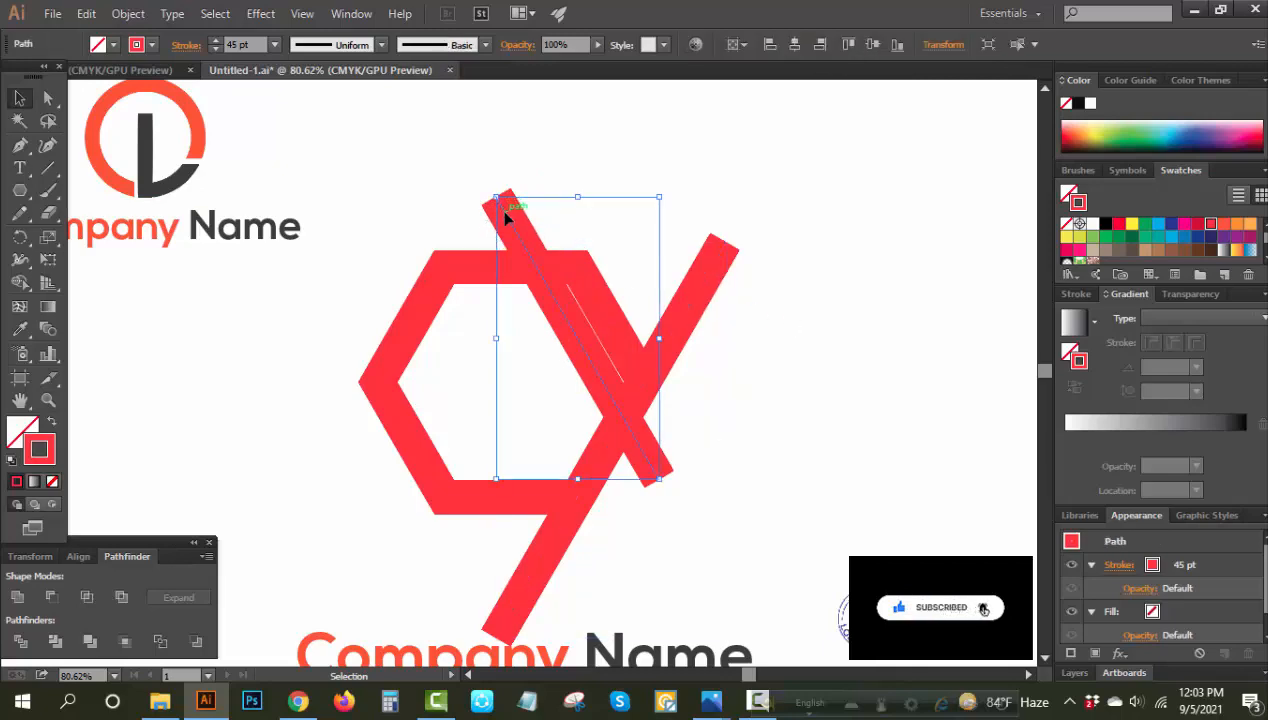
key(Left)
key(Left)
key(Left)
key(Left)
key(Left)
key(Left)
key(Left)
key(Left)
key(Left)
key(Left)
key(Left)
key(Left)
key(Left)
key(Left)
key(Left)
key(Left)
key(Left)
key(Left)
key(Left)
key(Left)
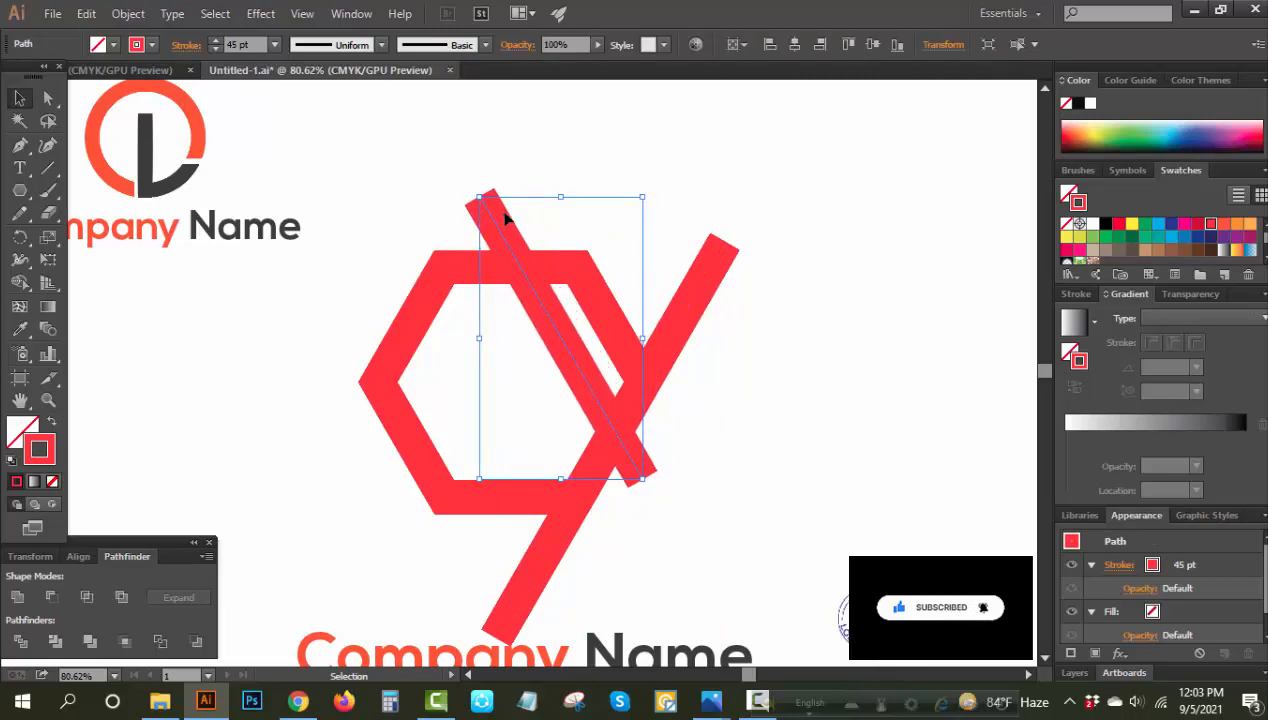
key(Left)
key(Left)
key(Left)
key(Left)
key(Left)
key(Left)
key(Left)
key(Left)
key(Left)
key(Left)
key(Left)
key(Left)
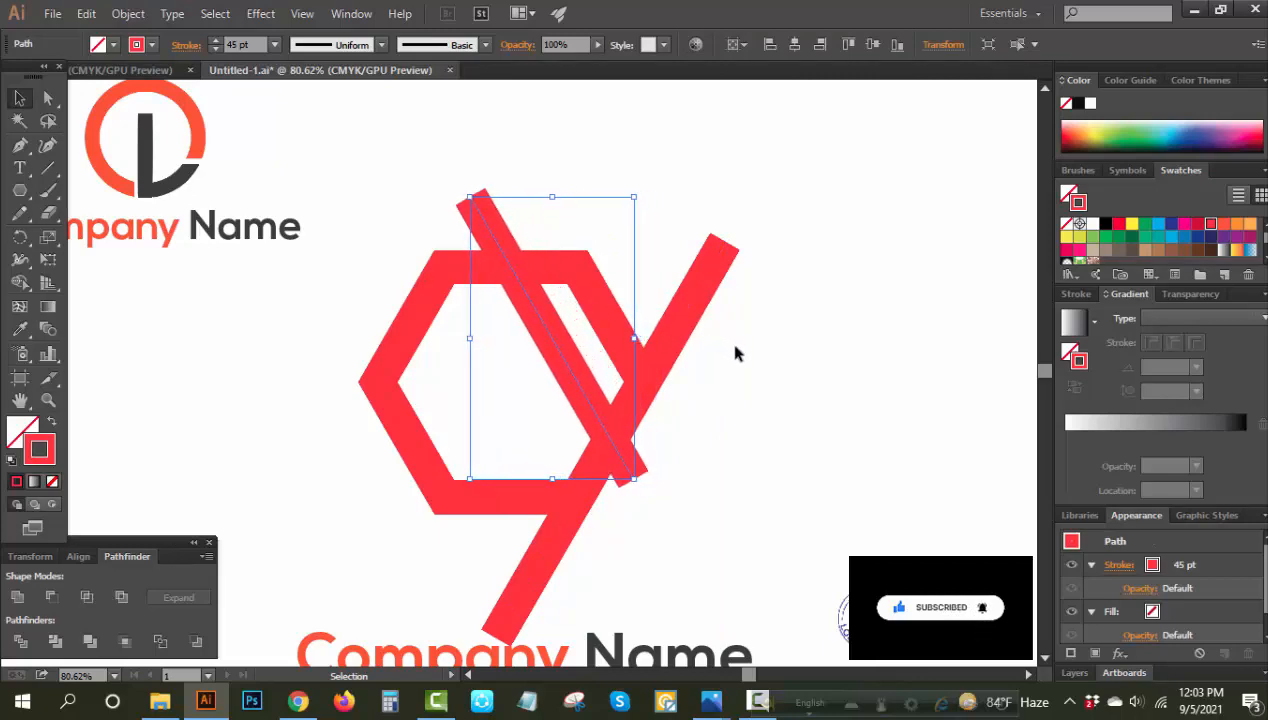
click(735, 347)
- Move the line on the lower-right edge inward, leaving a matching narrow gap parallel to that edge
drag(688, 306, 664, 292)
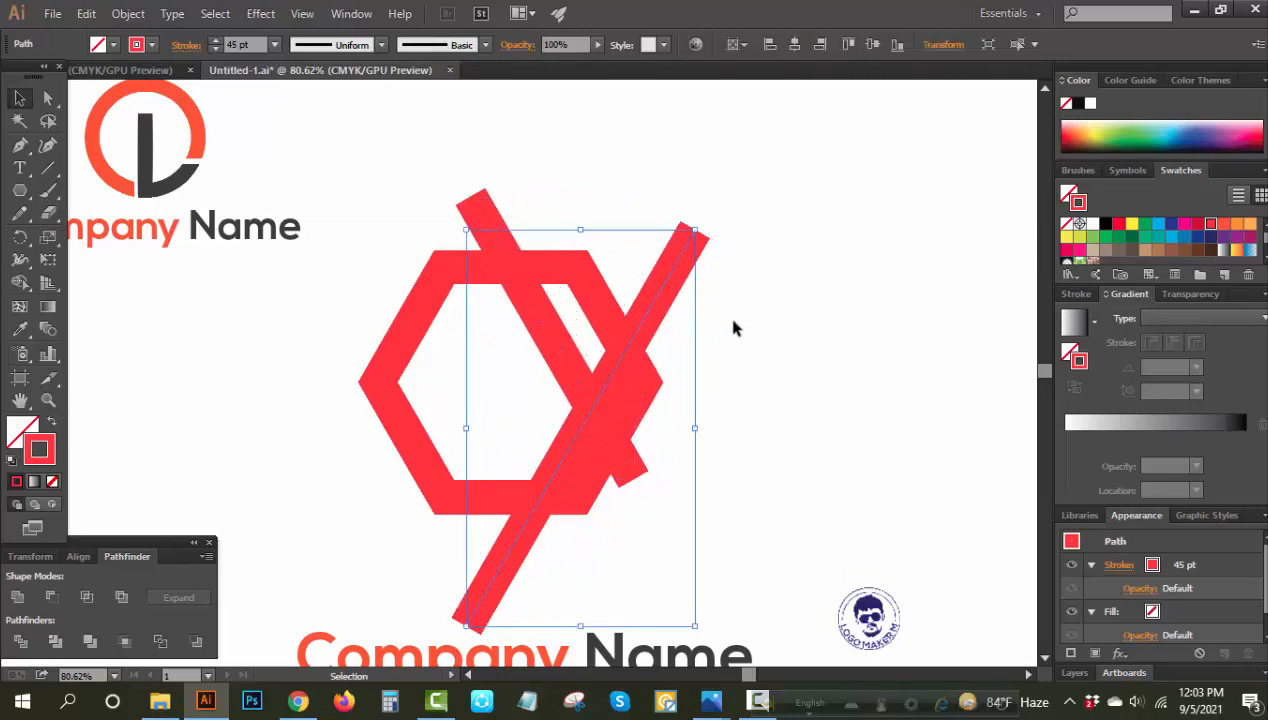
key(Left)
key(Left)
key(Left)
key(Left)
key(Left)
key(Left)
key(Left)
key(Left)
key(Left)
key(Left)
key(Left)
key(Left)
key(Left)
key(Left)
key(Left)
key(Left)
key(Left)
key(Left)
key(Left)
key(Left)
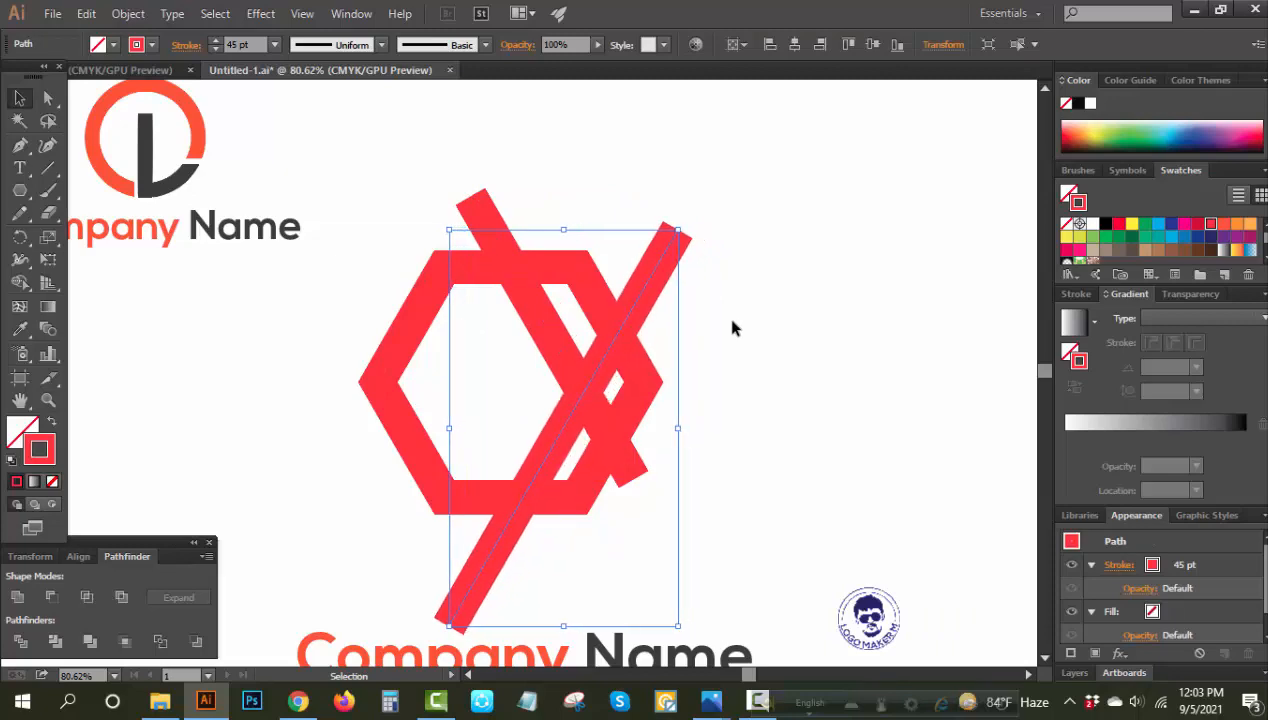
key(Left)
key(Left)
key(Left)
key(Left)
key(Left)
key(Left)
key(Left)
key(Left)
key(Left)
key(Left)
key(Left)
key(Left)
key(Left)
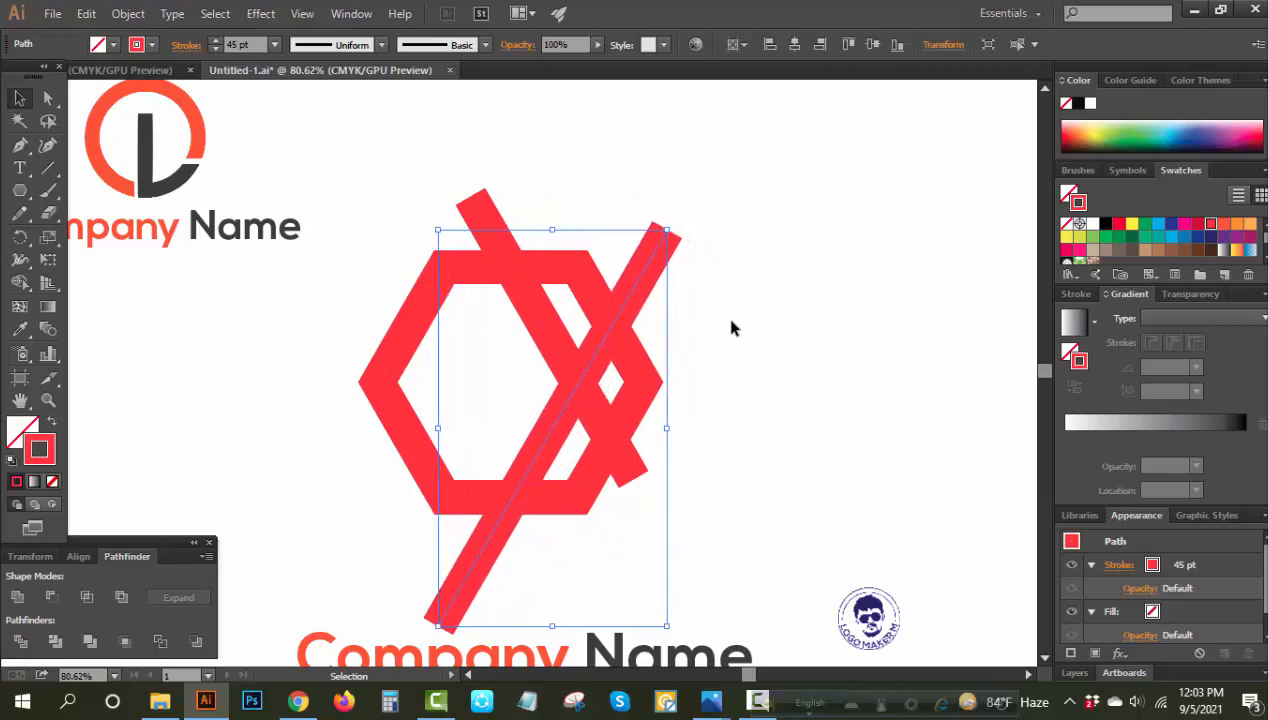
key(Left)
key(Left)
key(Left)
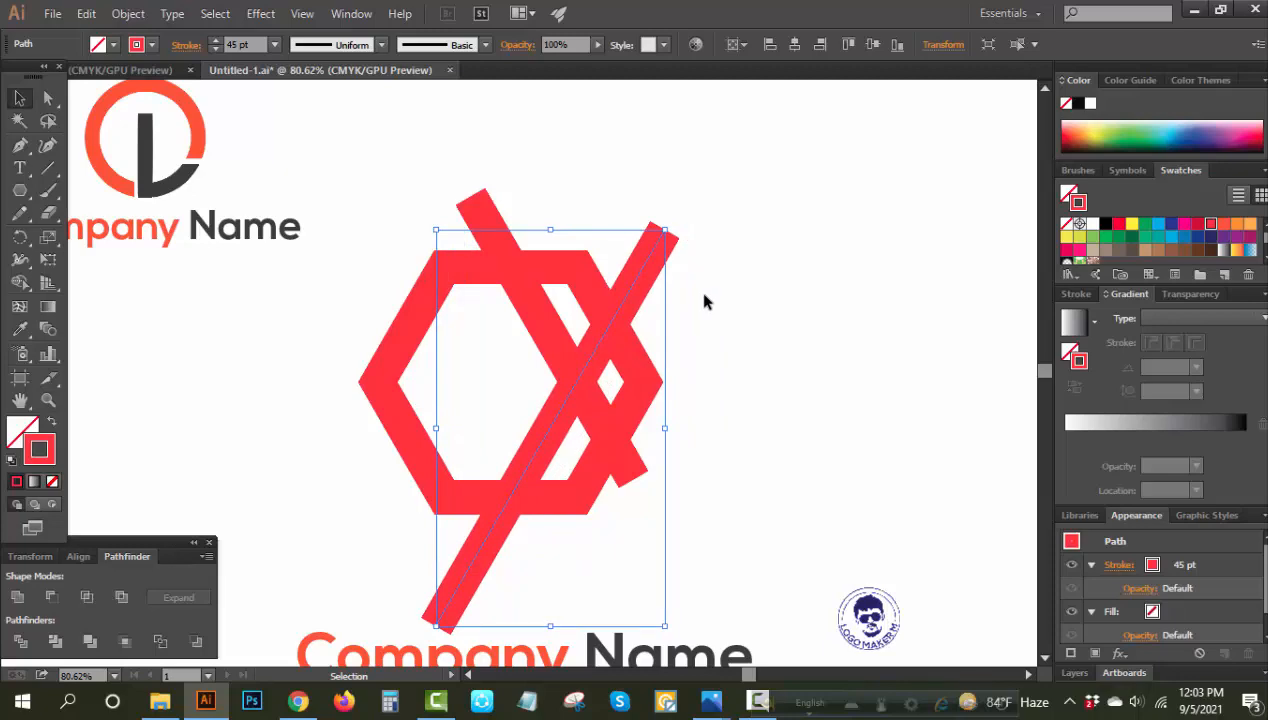
- Nudge both diagonal bars together slightly to the left to widen their gaps from the hexagon's right edges
mouse_move(744, 150)
mouse_down()
mouse_move(592, 218)
mouse_move(405, 232)
mouse_up()
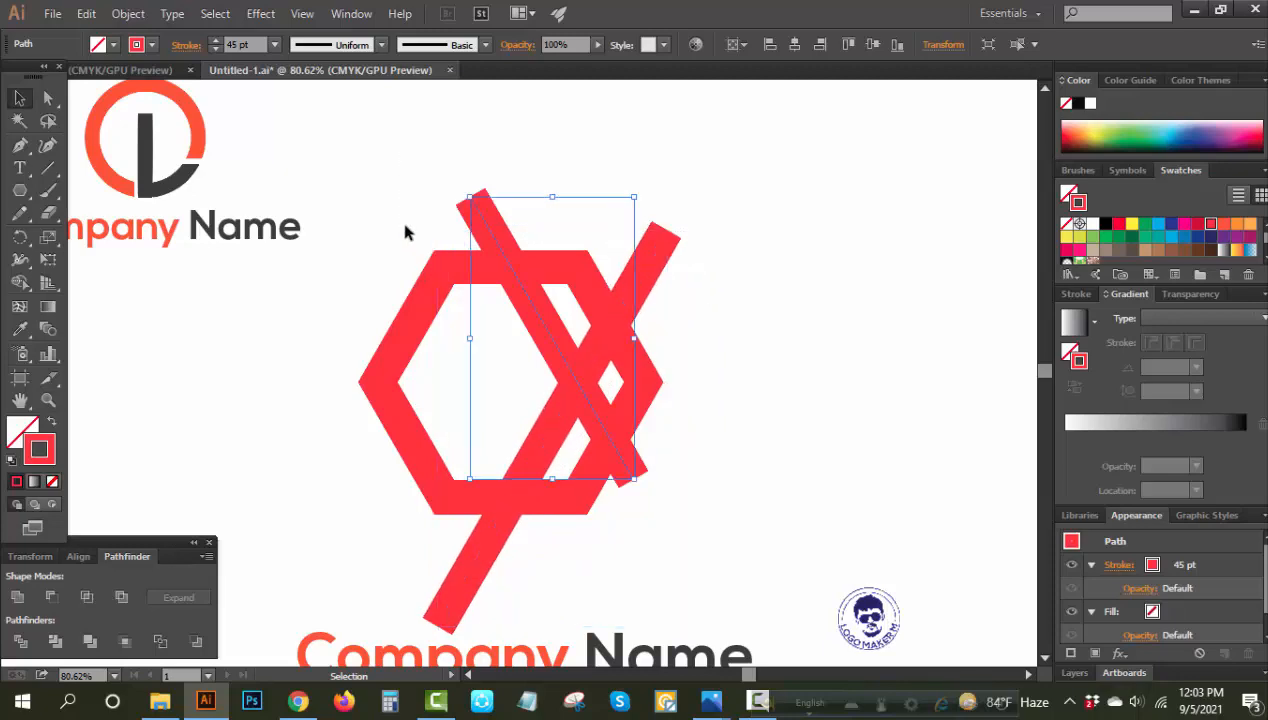
shift+click(657, 255)
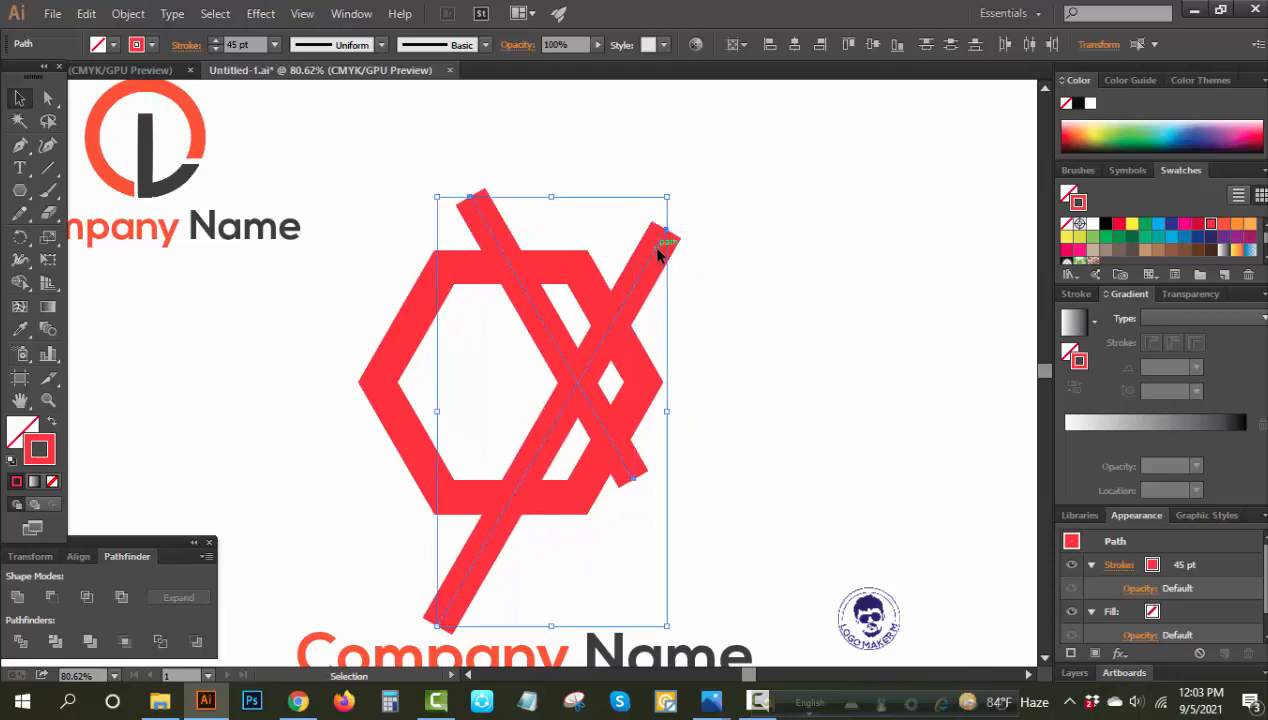
key(Left)
key(Left)
key(Left)
key(Left)
key(Left)
key(Left)
key(Left)
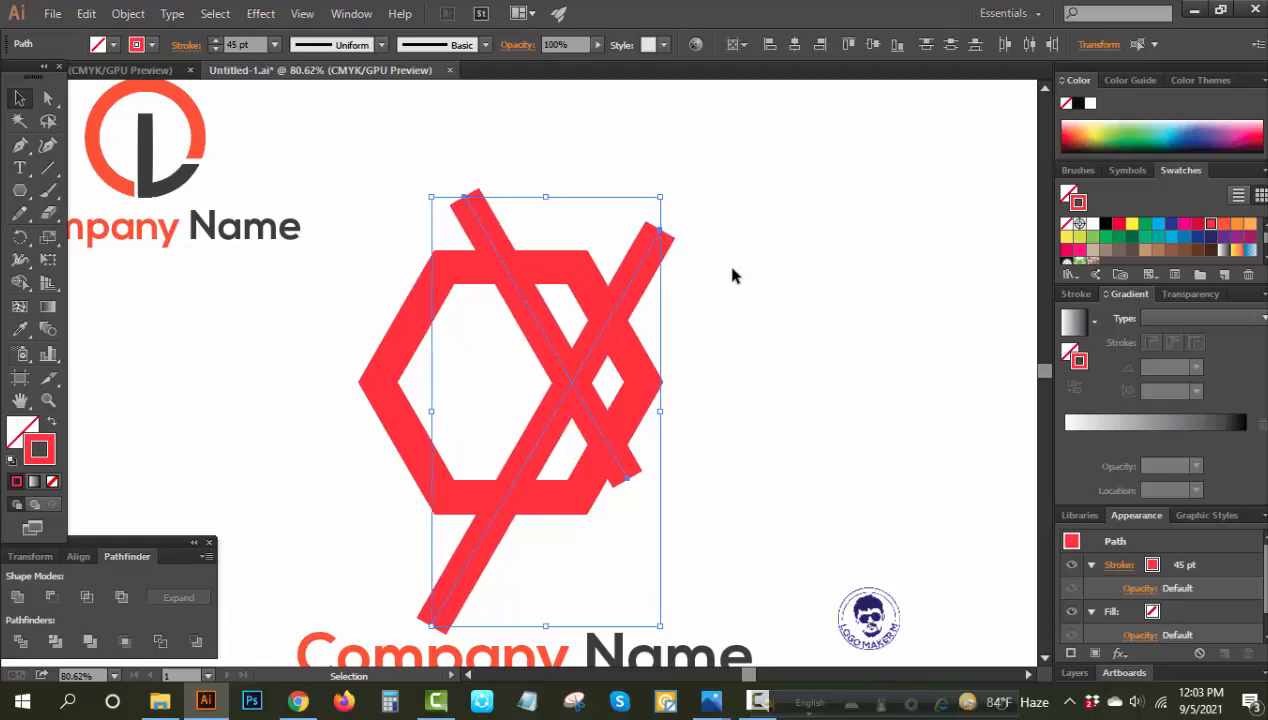
key(Left)
key(Left)
key(Left)
key(Left)
click(772, 300)
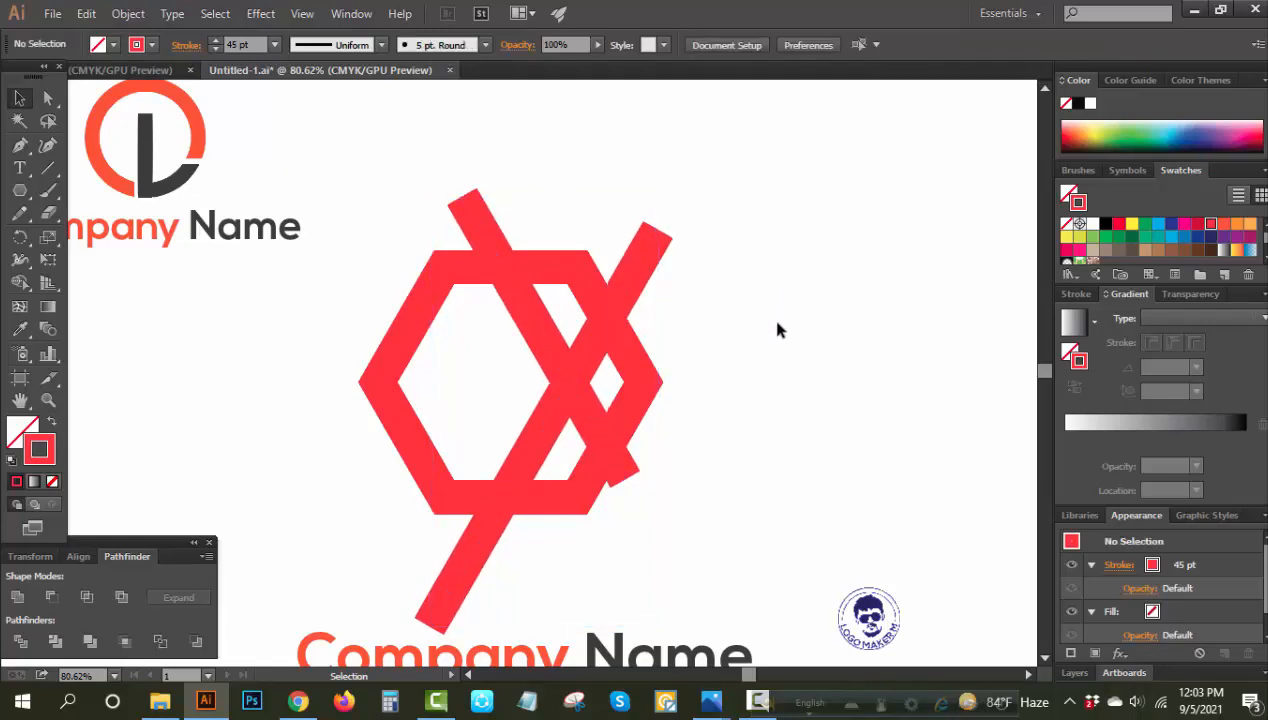
- Expand the fill and stroke of the hexagon and both diagonal bars into filled shapes
drag(770, 268, 388, 455)
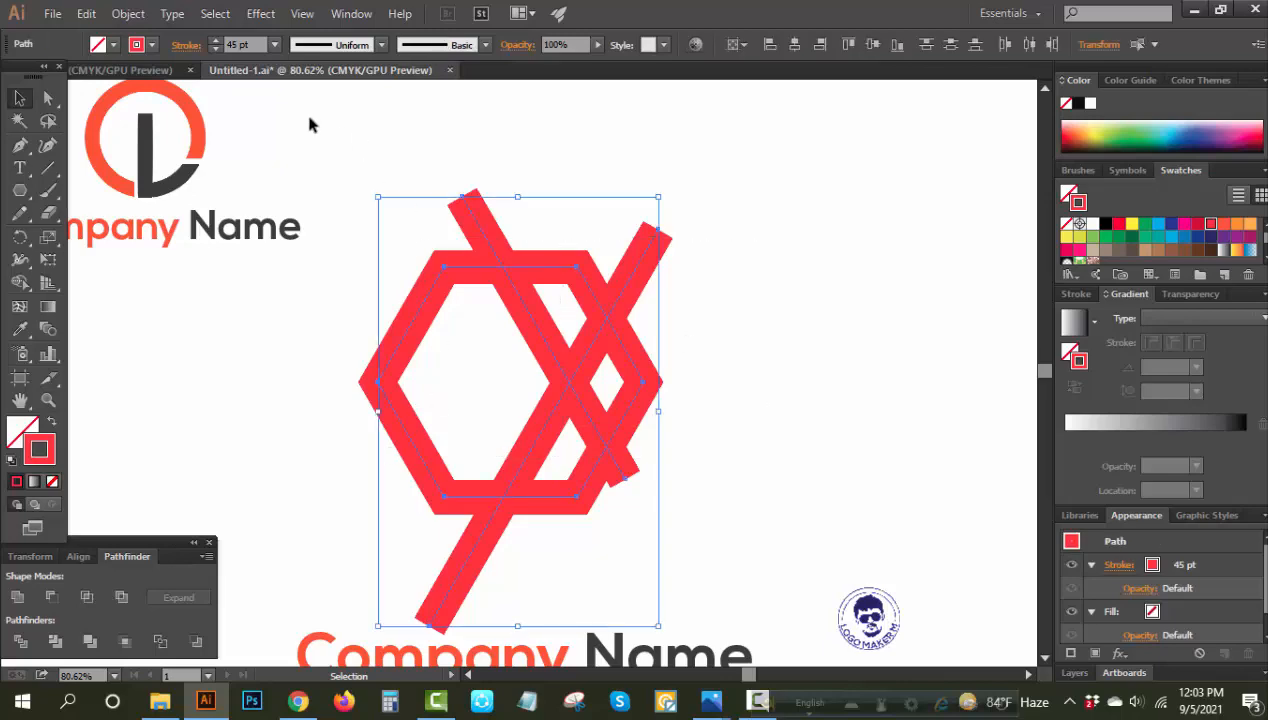
click(130, 14)
click(160, 213)
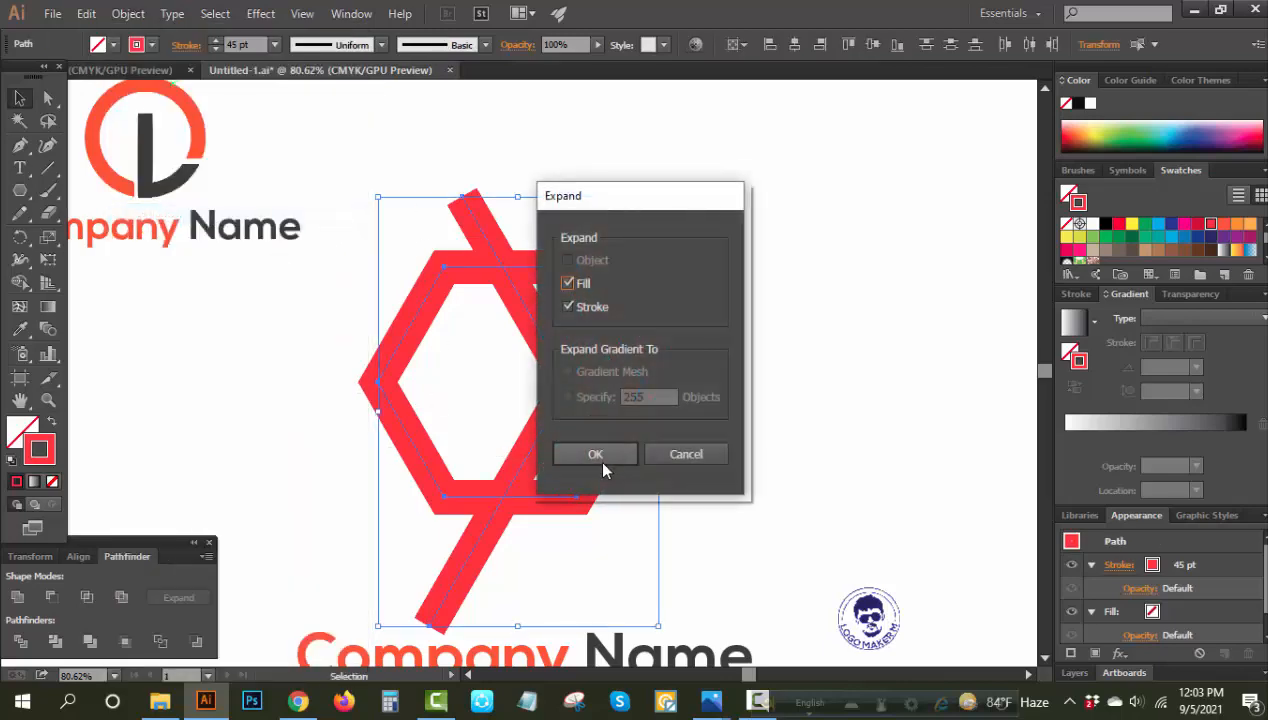
click(596, 456)
click(806, 458)
- Copy the expanded red hexagon and bars to the clipboard
drag(781, 190, 492, 524)
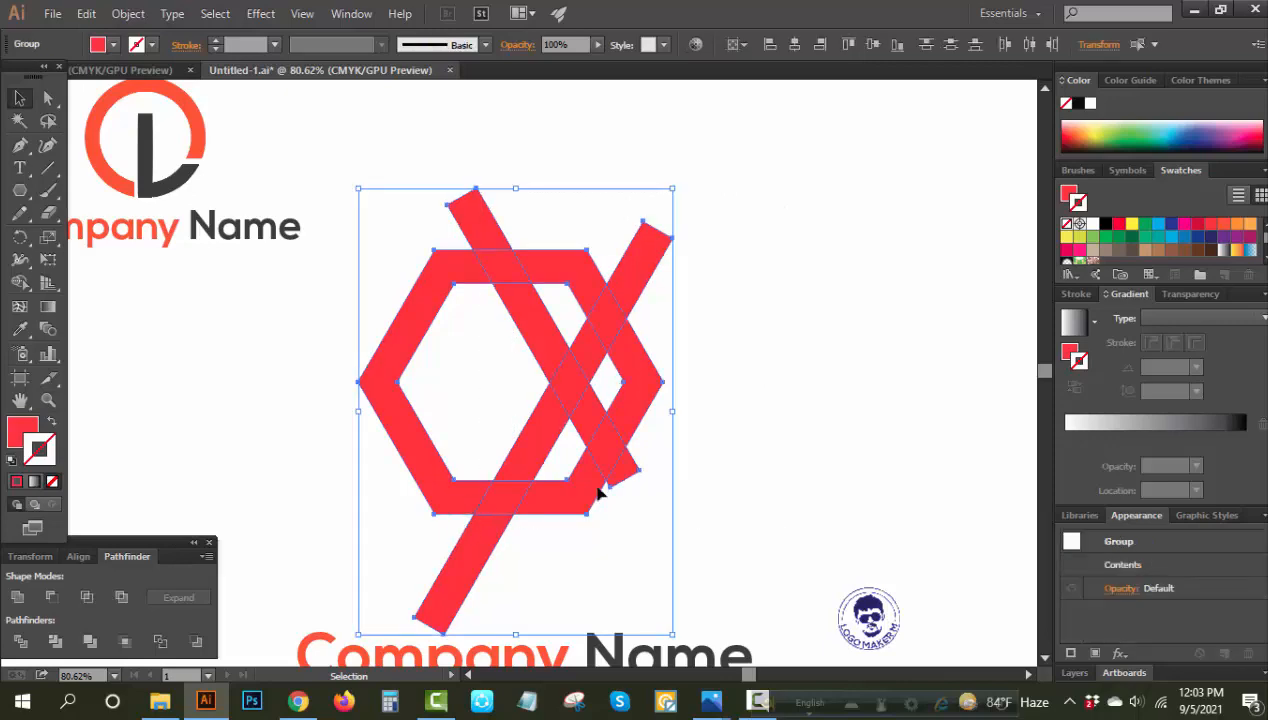
key(a)
key(v)
- Apply an Offset Path effect of 20 pt with miter joins to the red shapes and expand their appearance
click(1128, 653)
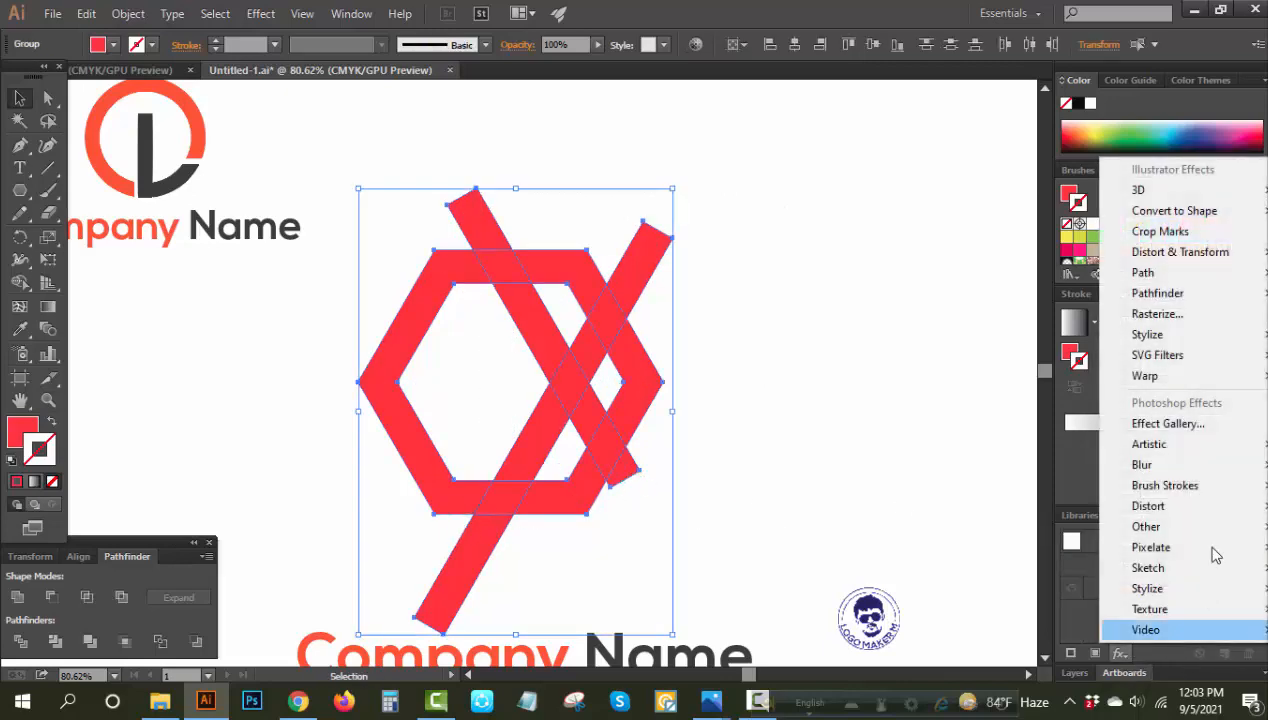
mouse_move(1108, 270)
click(1010, 272)
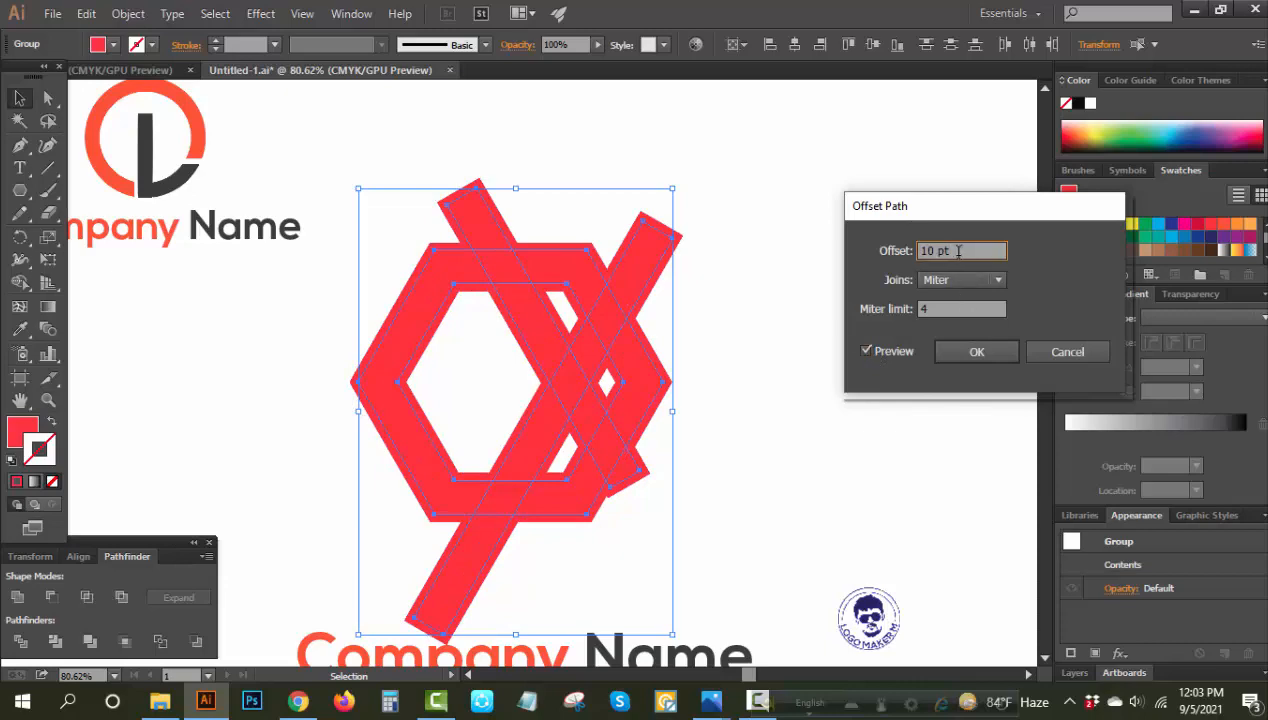
key(Up)
key(Up)
key(Up)
key(Up)
key(Up)
key(Up)
key(Up)
key(Up)
key(Up)
key(Up)
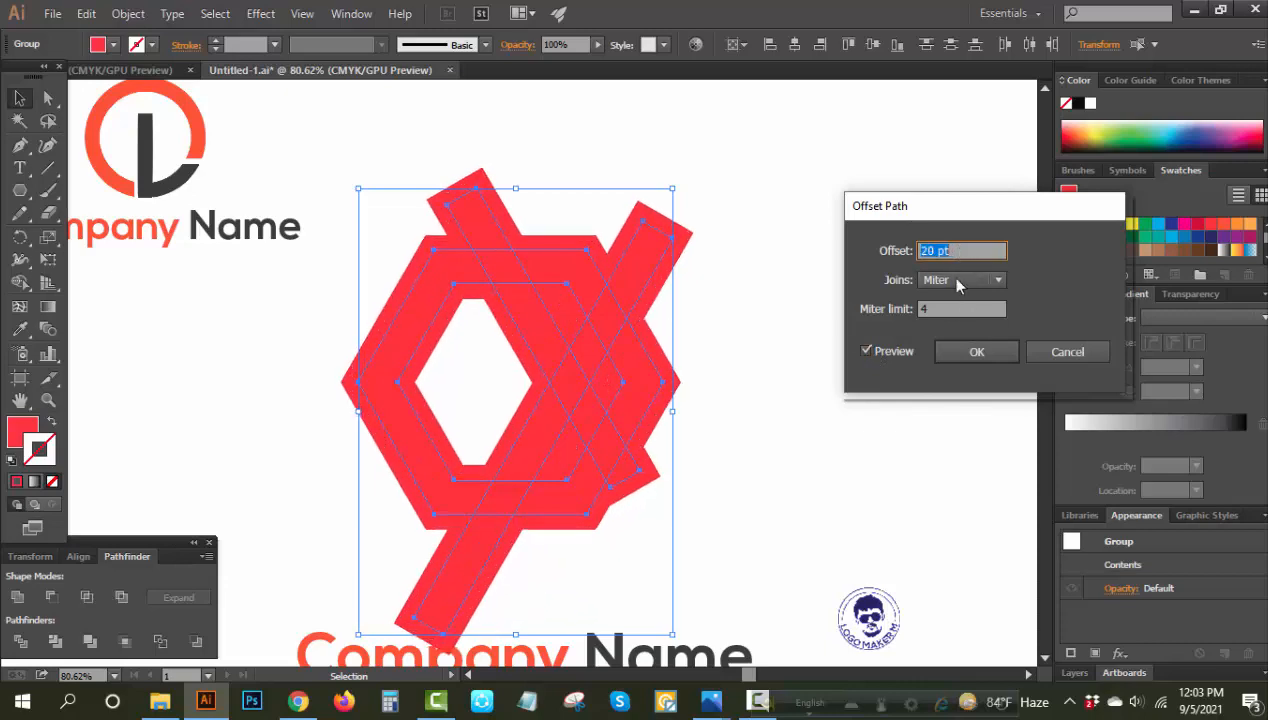
click(970, 352)
click(128, 13)
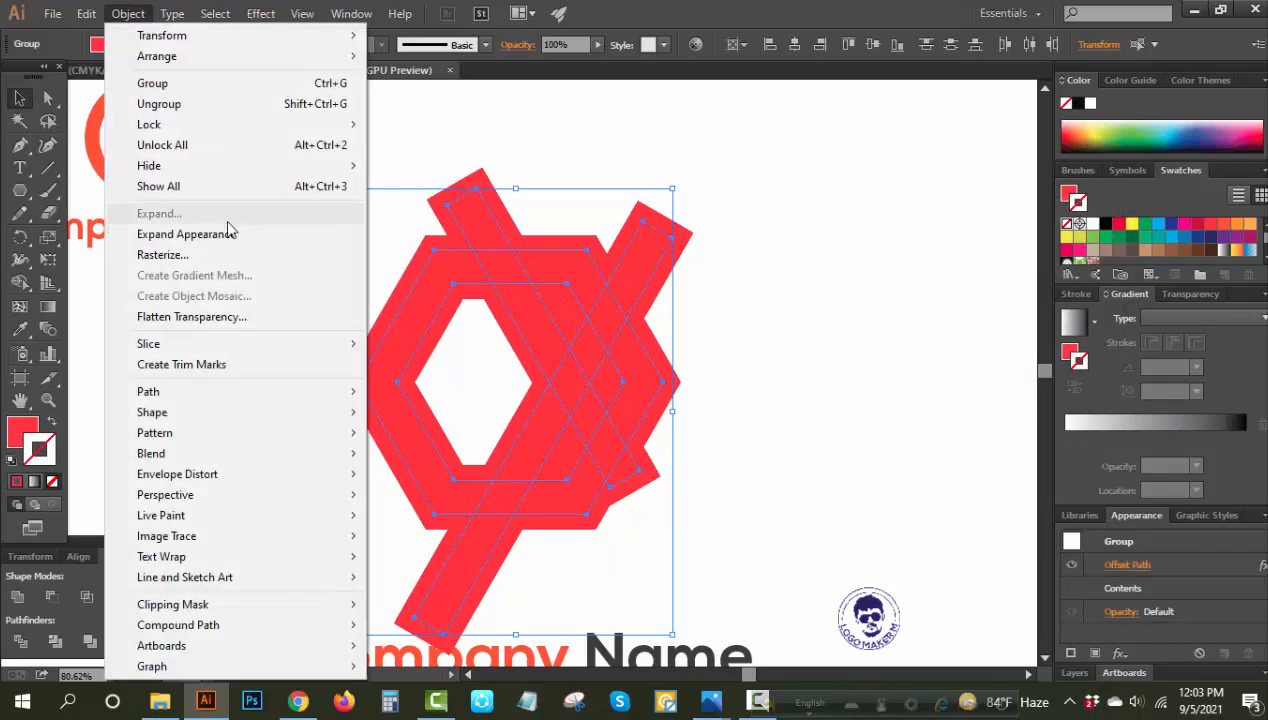
click(186, 233)
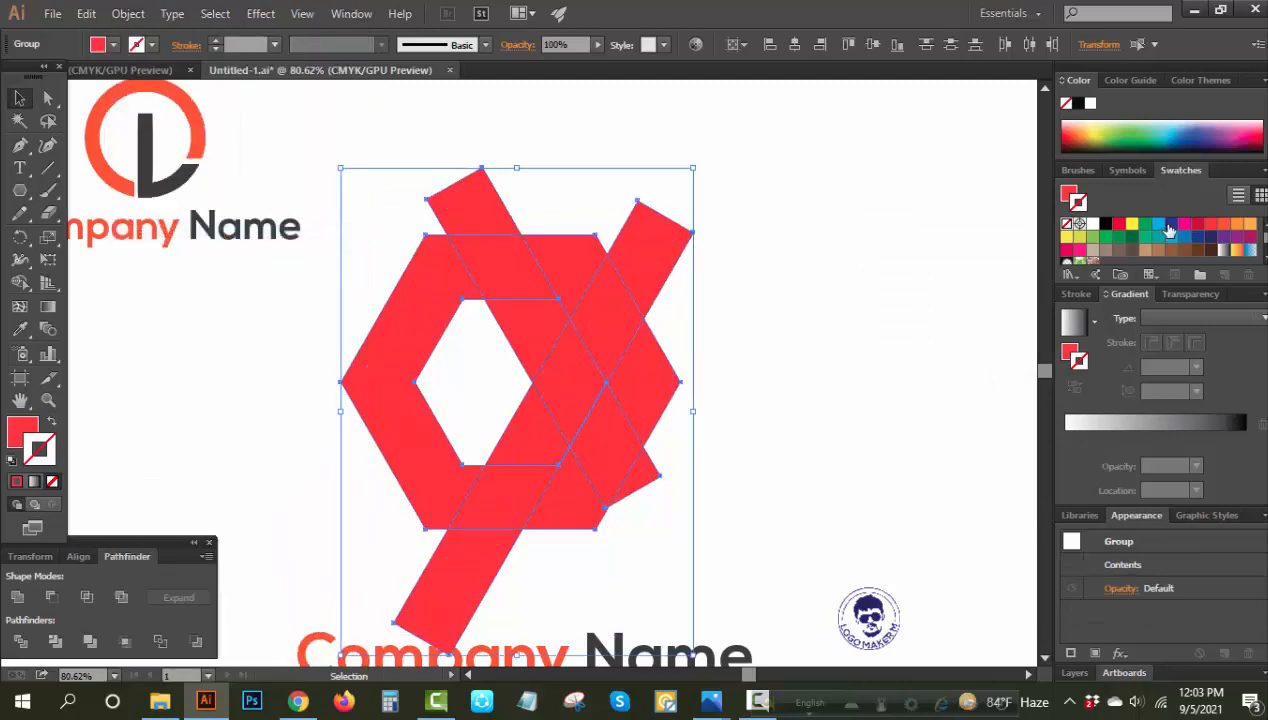
- Fill the enlarged shapes with dark blue and no stroke, and paste the copied red shapes in front of them
click(1168, 226)
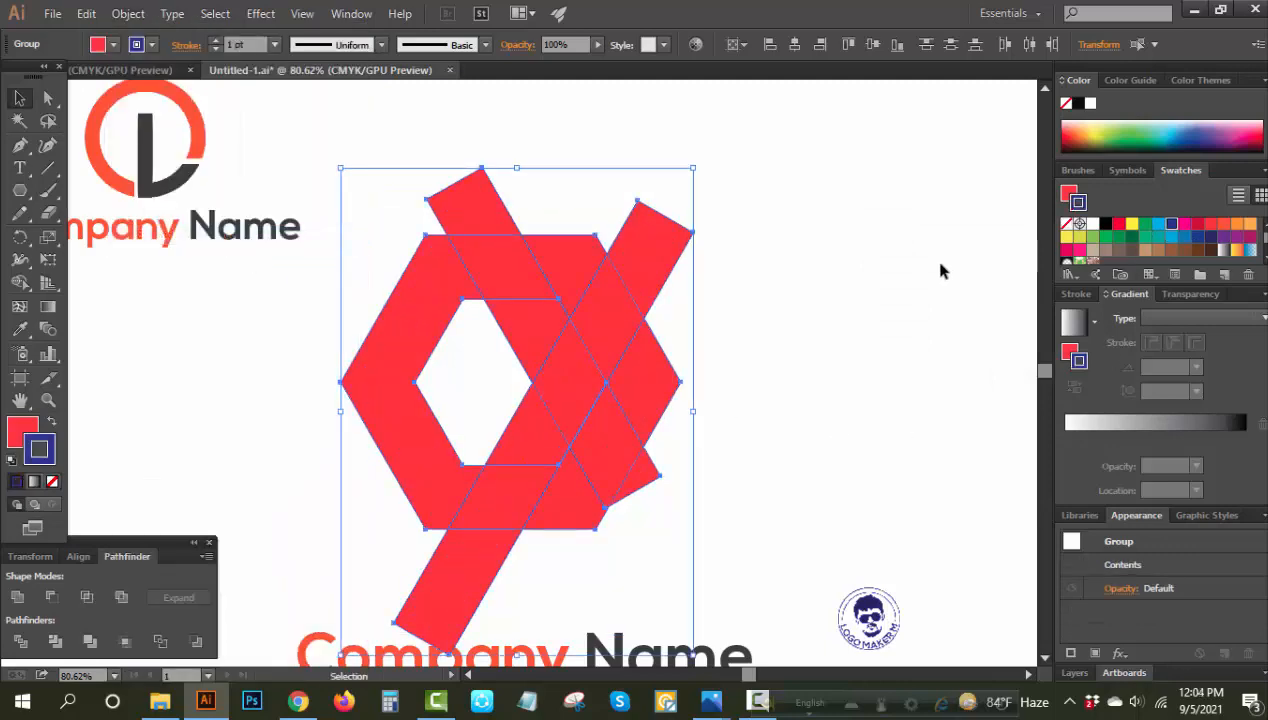
key(slash)
click(21, 421)
click(1171, 225)
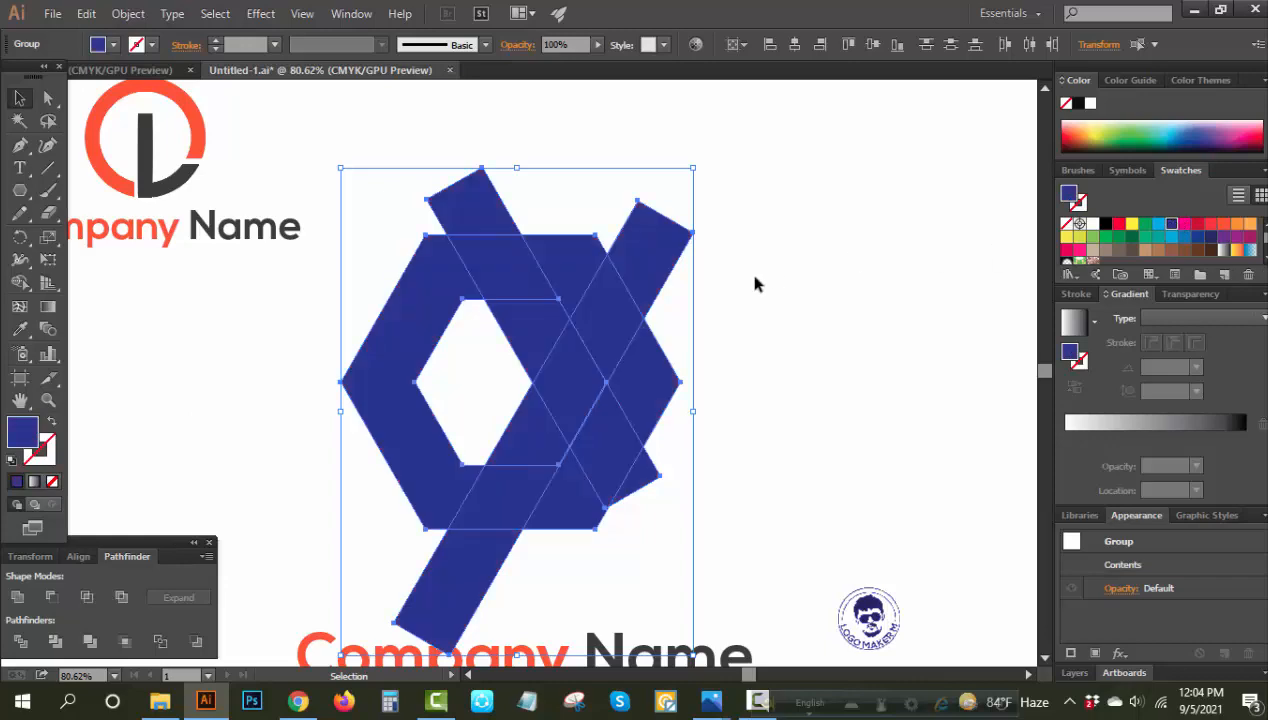
key(ctrl+f)
- Divide the overlapping red and blue shapes with Pathfinder and ungroup the resulting pieces
drag(803, 194, 459, 479)
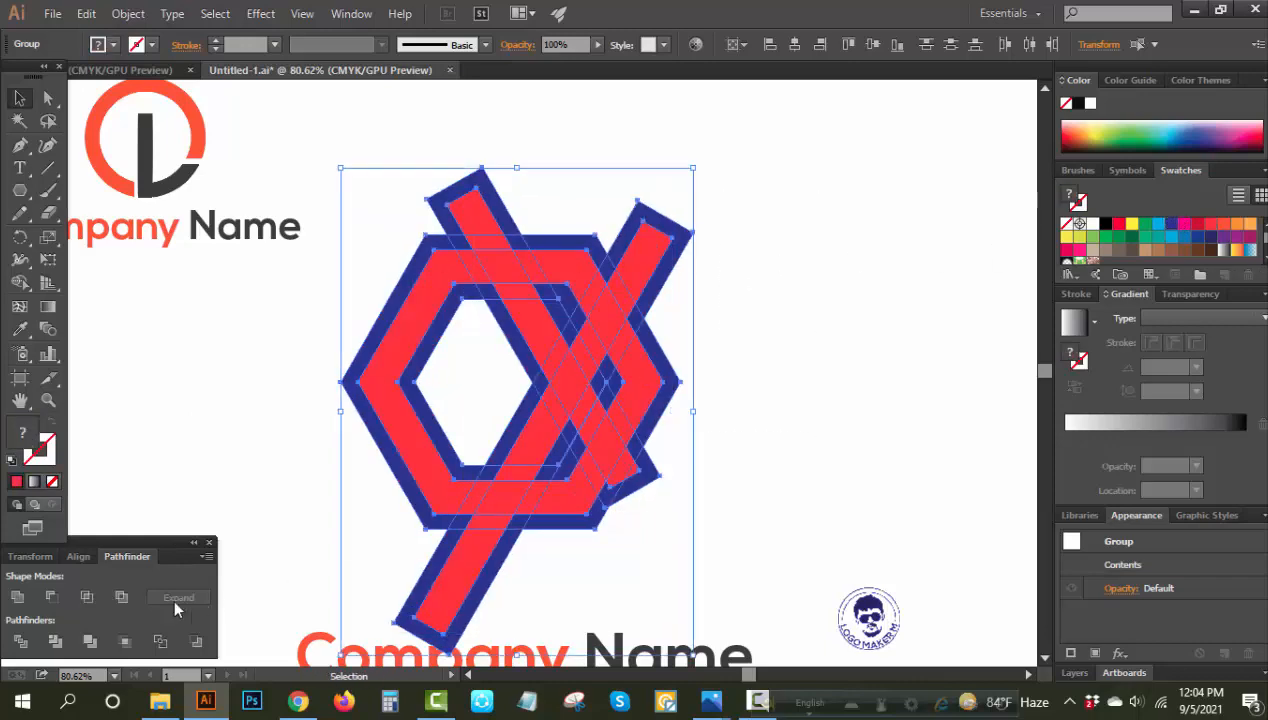
click(22, 643)
right_click(266, 373)
click(310, 485)
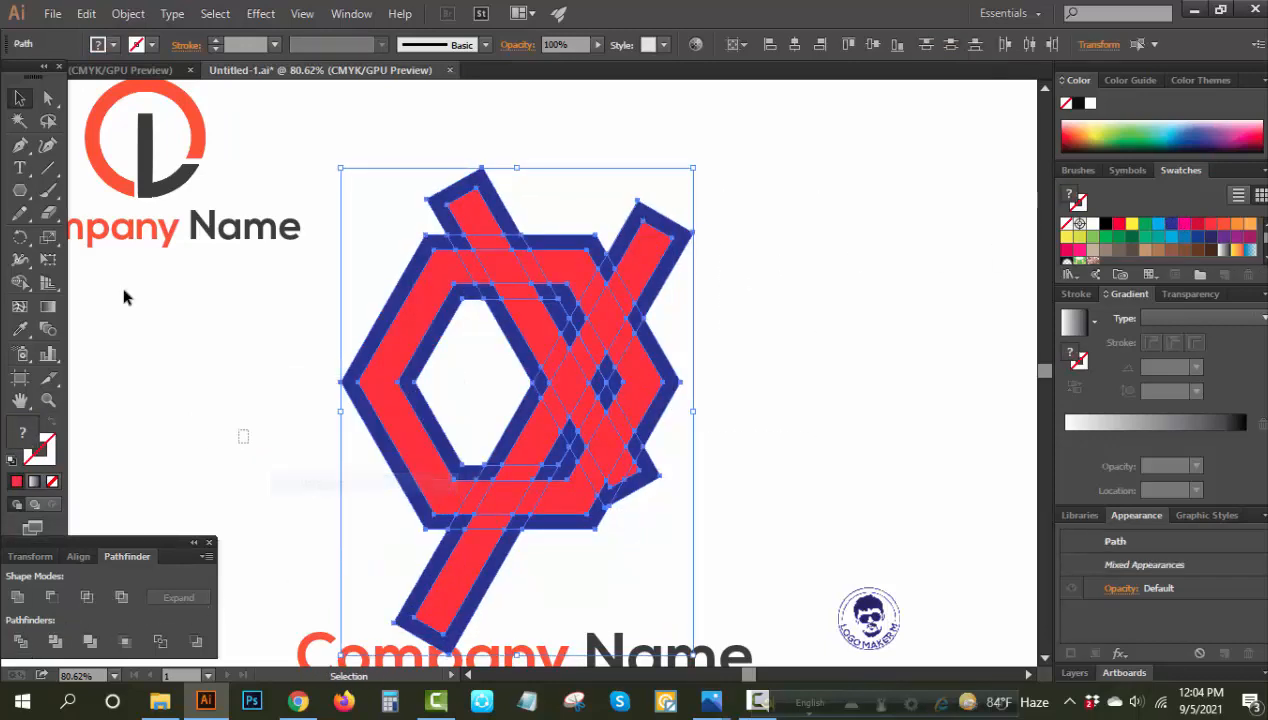
- Select all the dark blue pieces by colour with the Magic Wand and delete them, keeping the red shapes
click(125, 292)
click(18, 121)
click(420, 270)
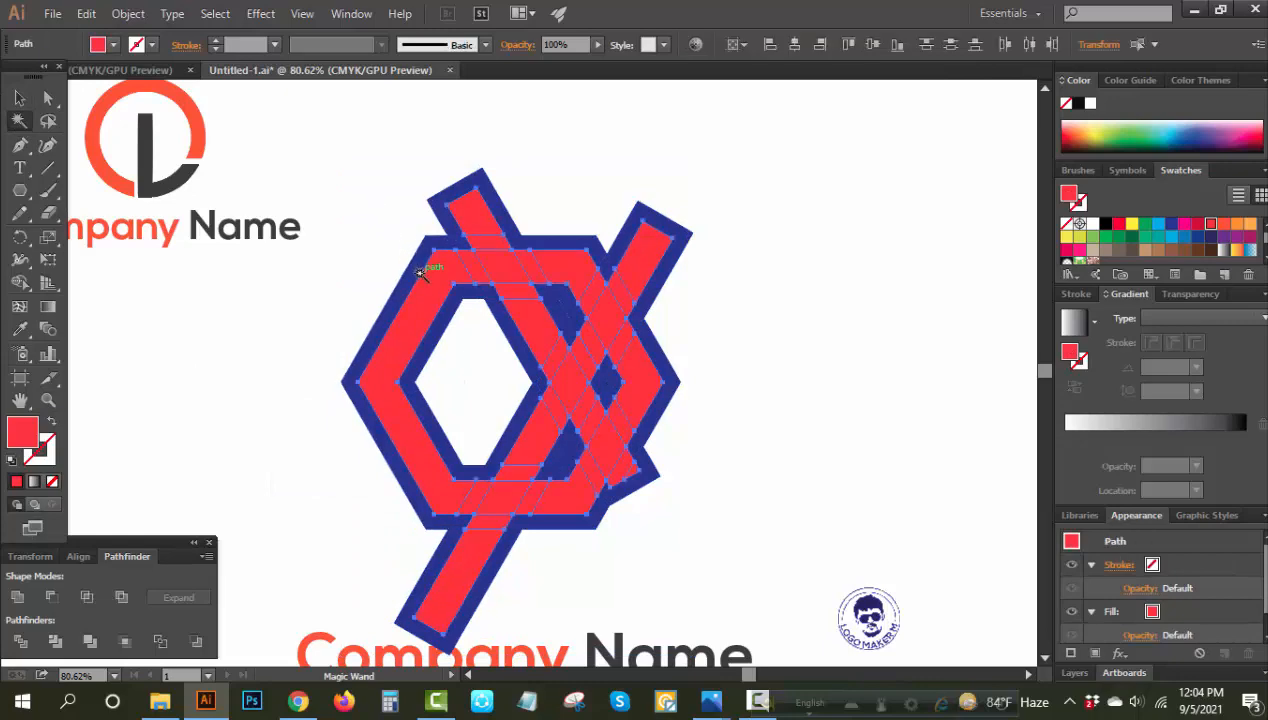
key(Delete)
key(v)
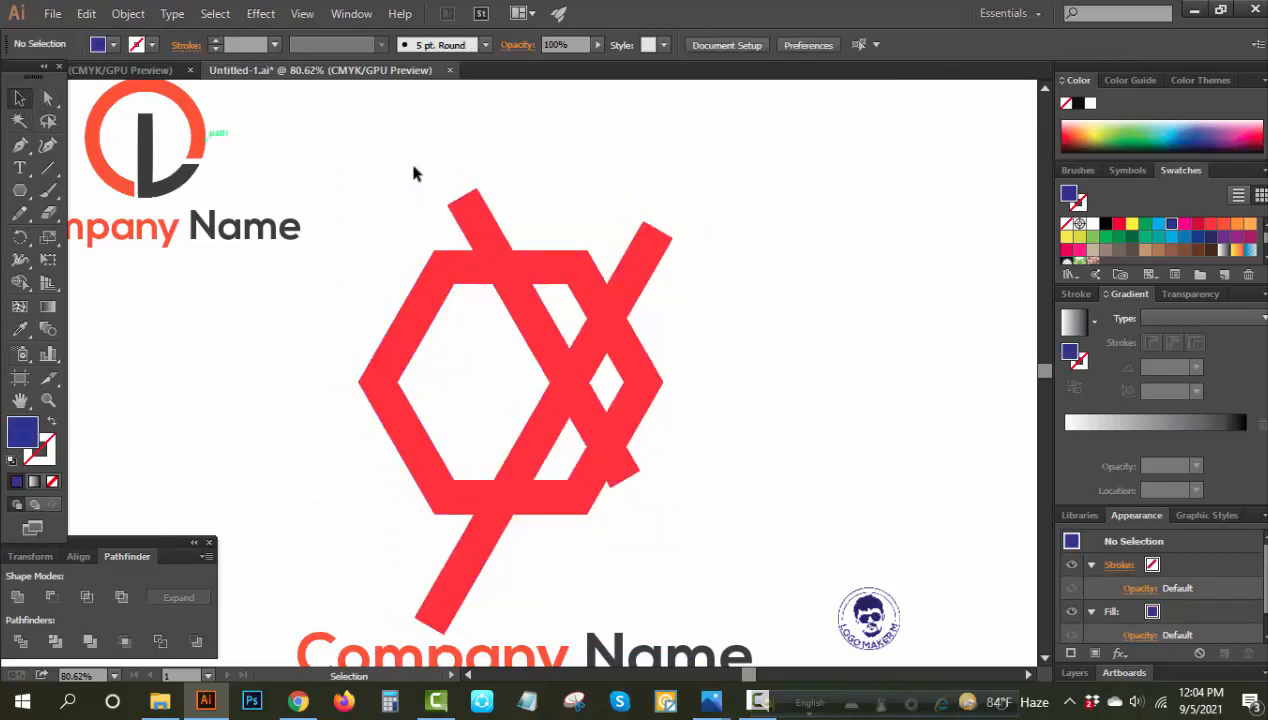
- Delete the four diagonal bar ends that stick out beyond the red hexagon's outline
click(503, 243)
key(Delete)
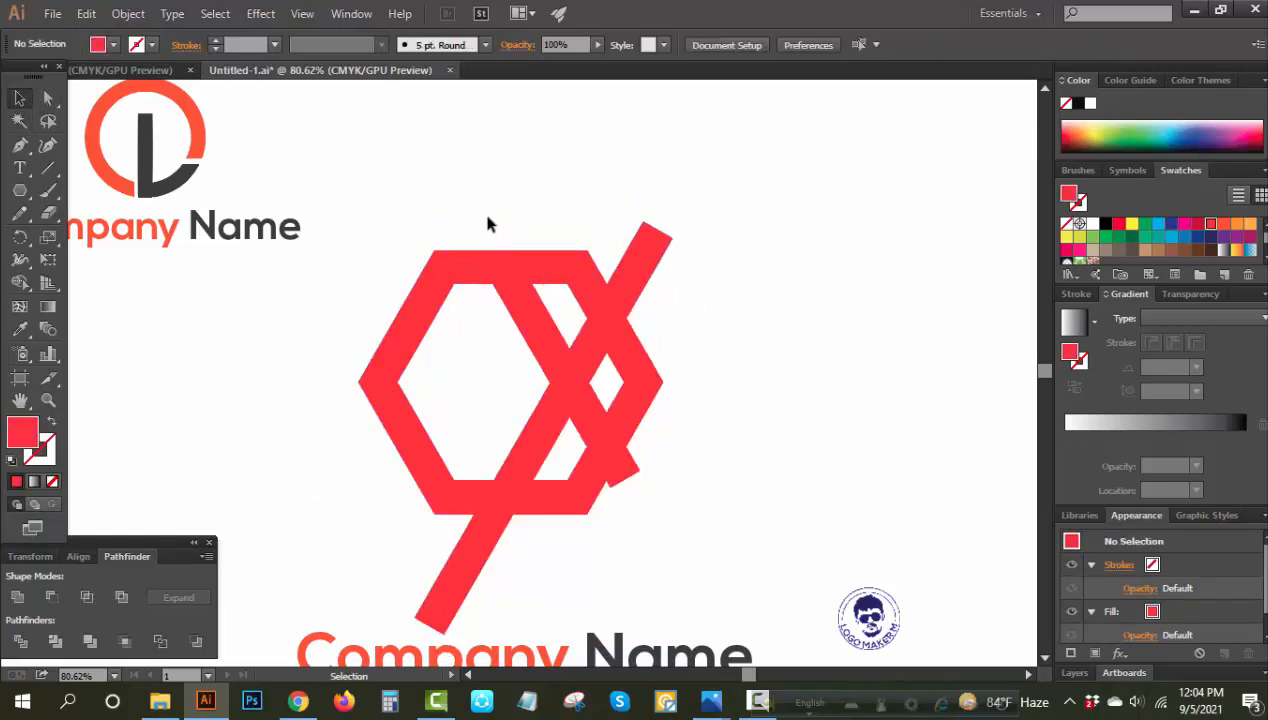
click(640, 255)
key(Delete)
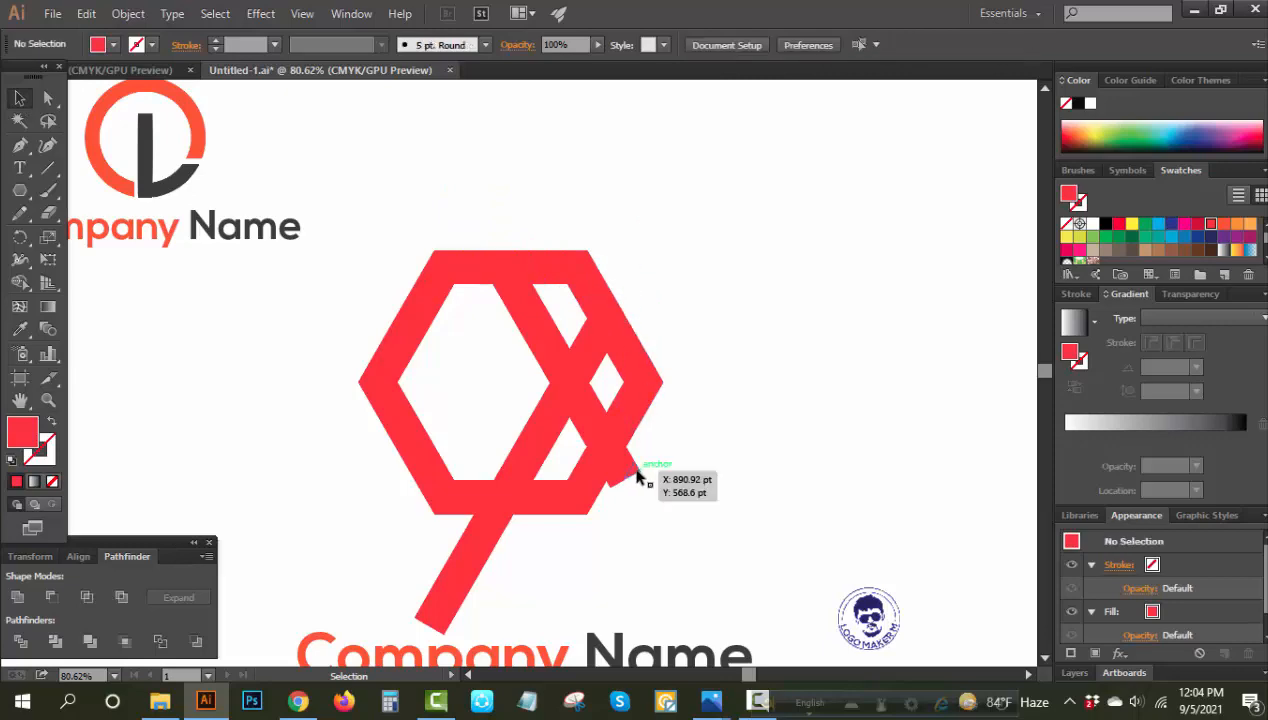
click(628, 478)
key(Delete)
click(626, 476)
key(Delete)
click(492, 550)
key(Delete)
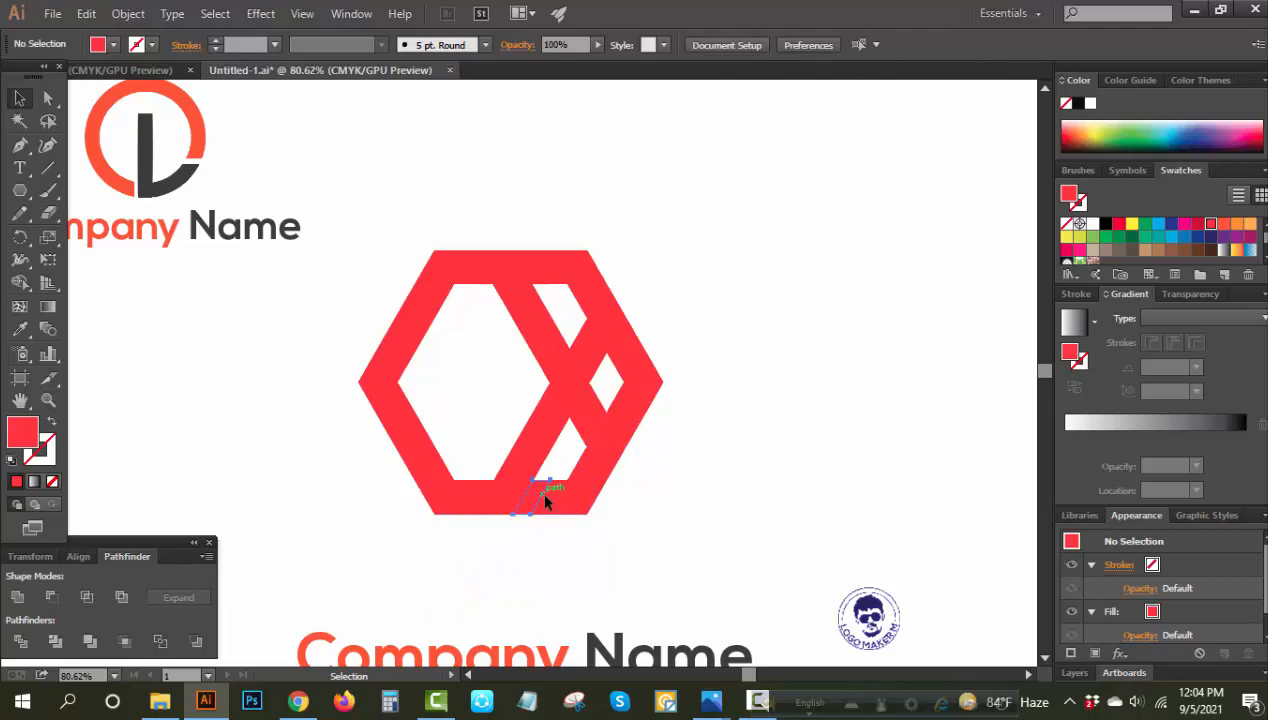
- Delete the small red connecting pieces between the inner hexagon ring and the outer chevron to leave a continuous gap
click(545, 500)
key(Delete)
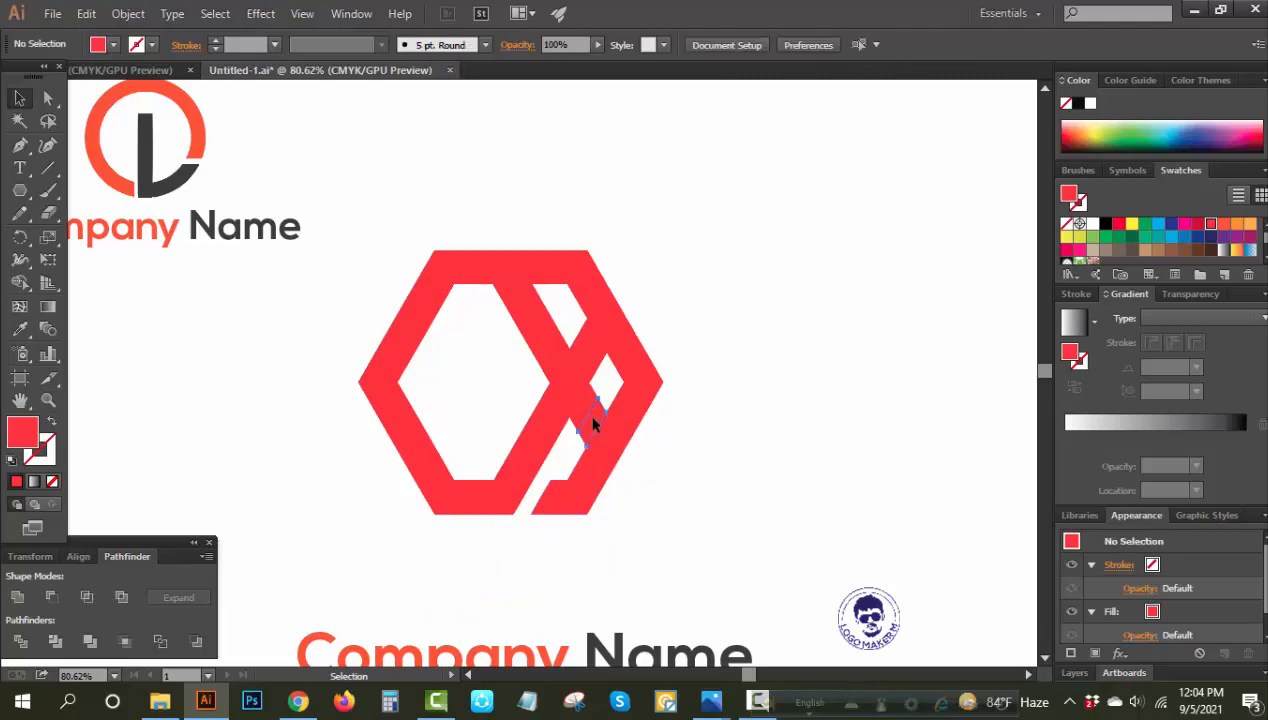
click(590, 416)
key(Delete)
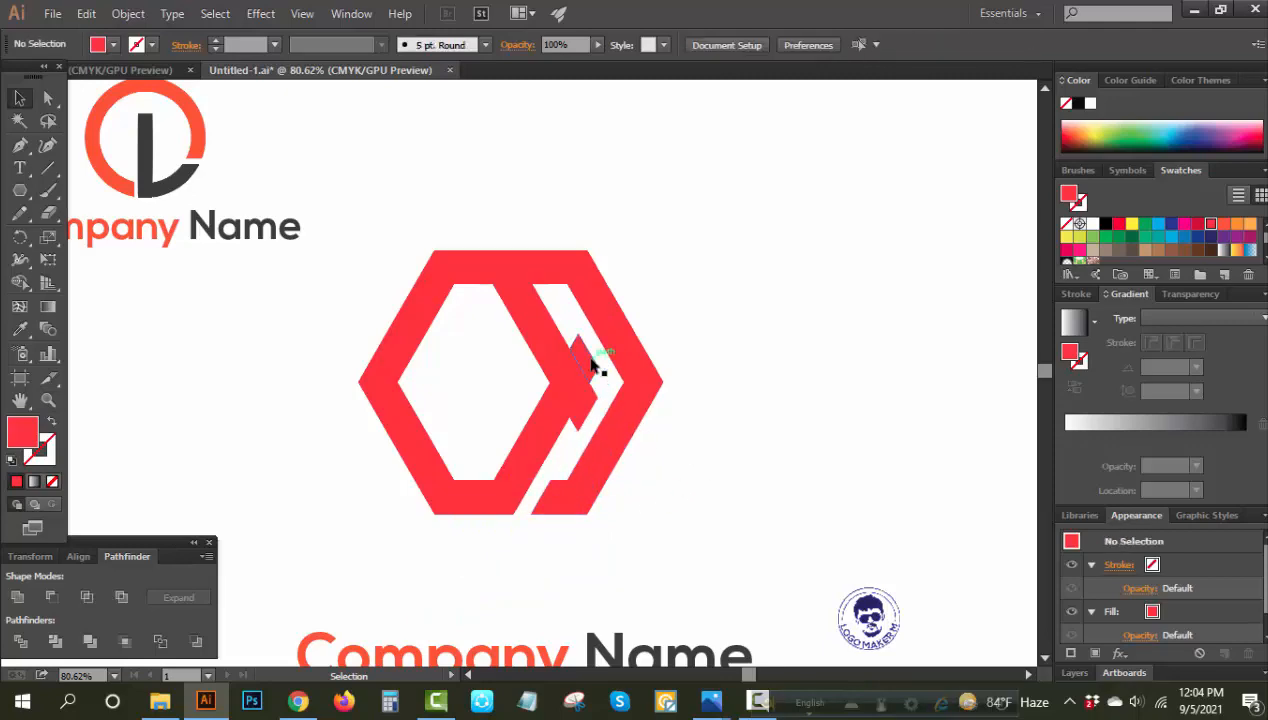
click(541, 276)
key(Delete)
click(591, 358)
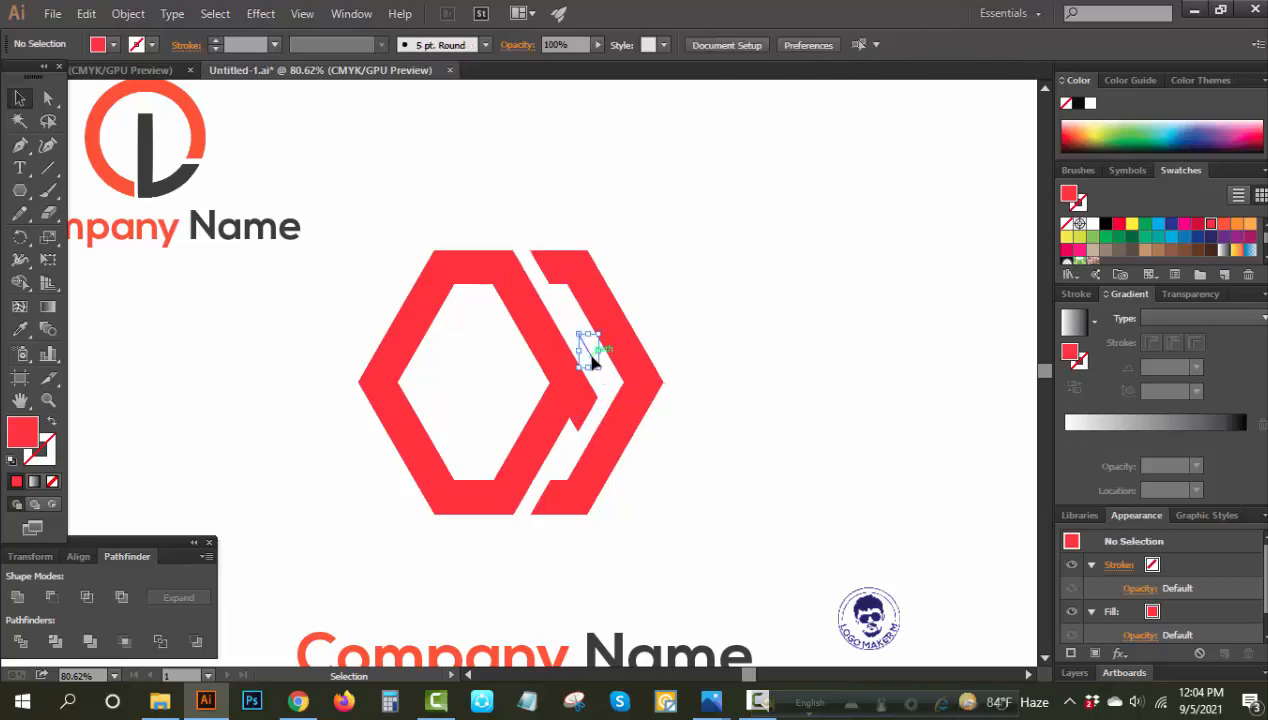
key(Delete)
click(592, 413)
key(Delete)
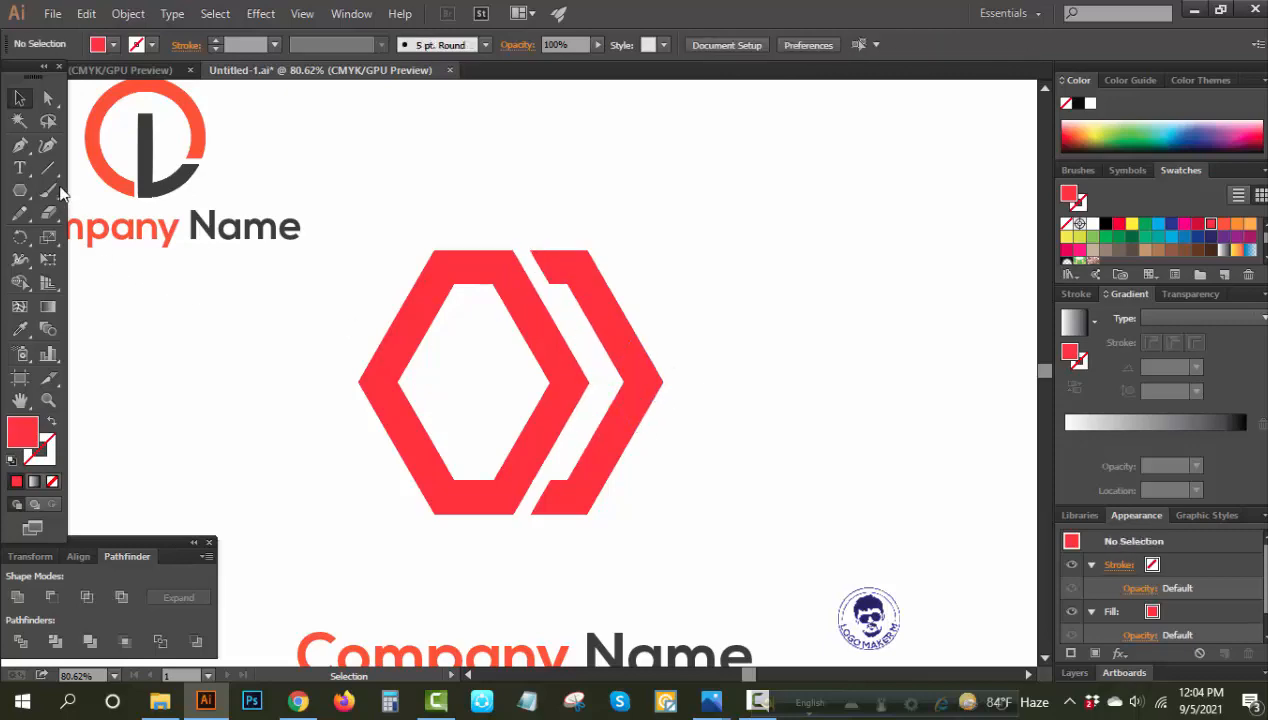
- Draw two straight cutting lines along the chevron's upper and lower inner edges, extending them past the shape
click(47, 168)
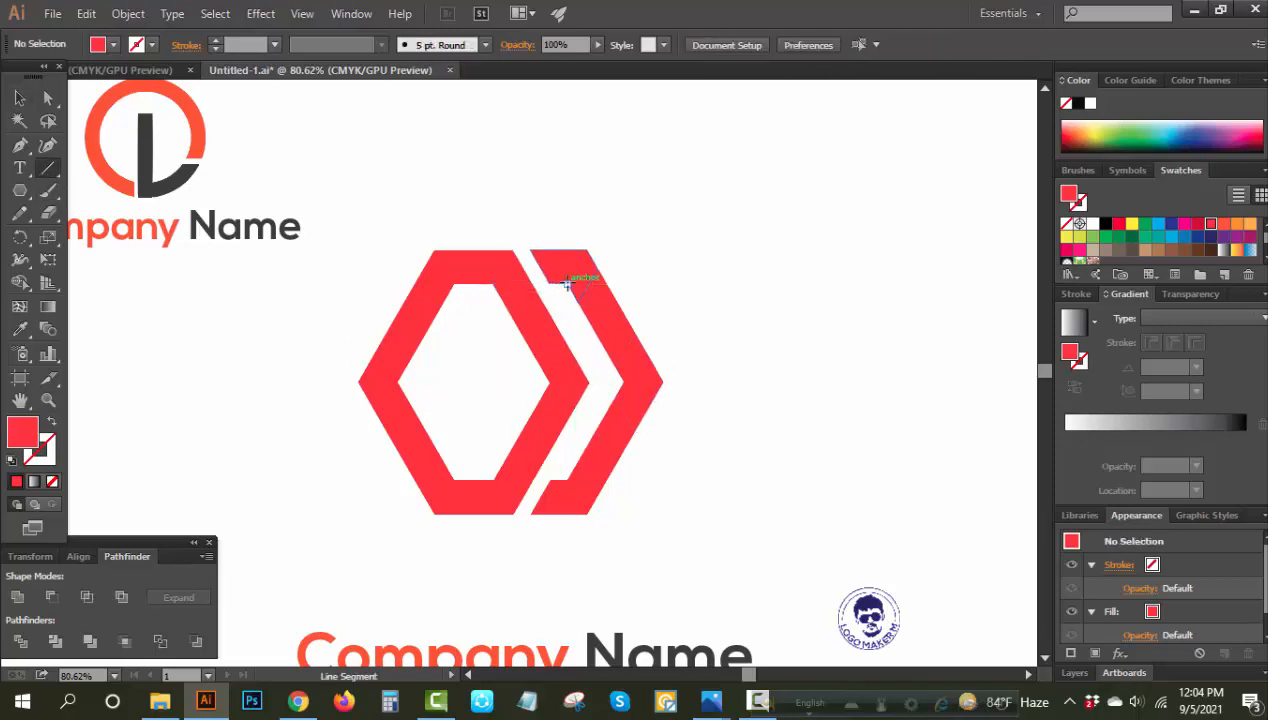
mouse_move(566, 285)
mouse_down()
mouse_move(603, 362)
mouse_move(682, 441)
mouse_move(665, 453)
mouse_up()
click(17, 97)
click(47, 168)
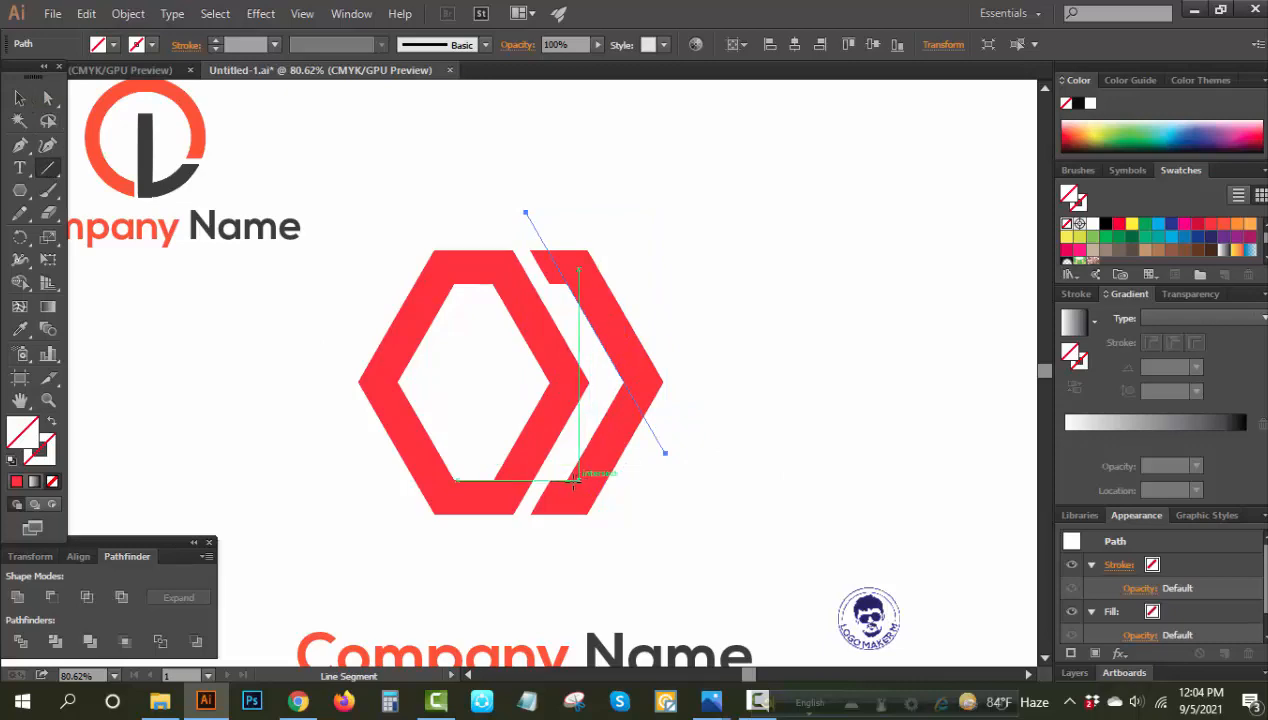
drag(566, 478, 622, 382)
click(22, 99)
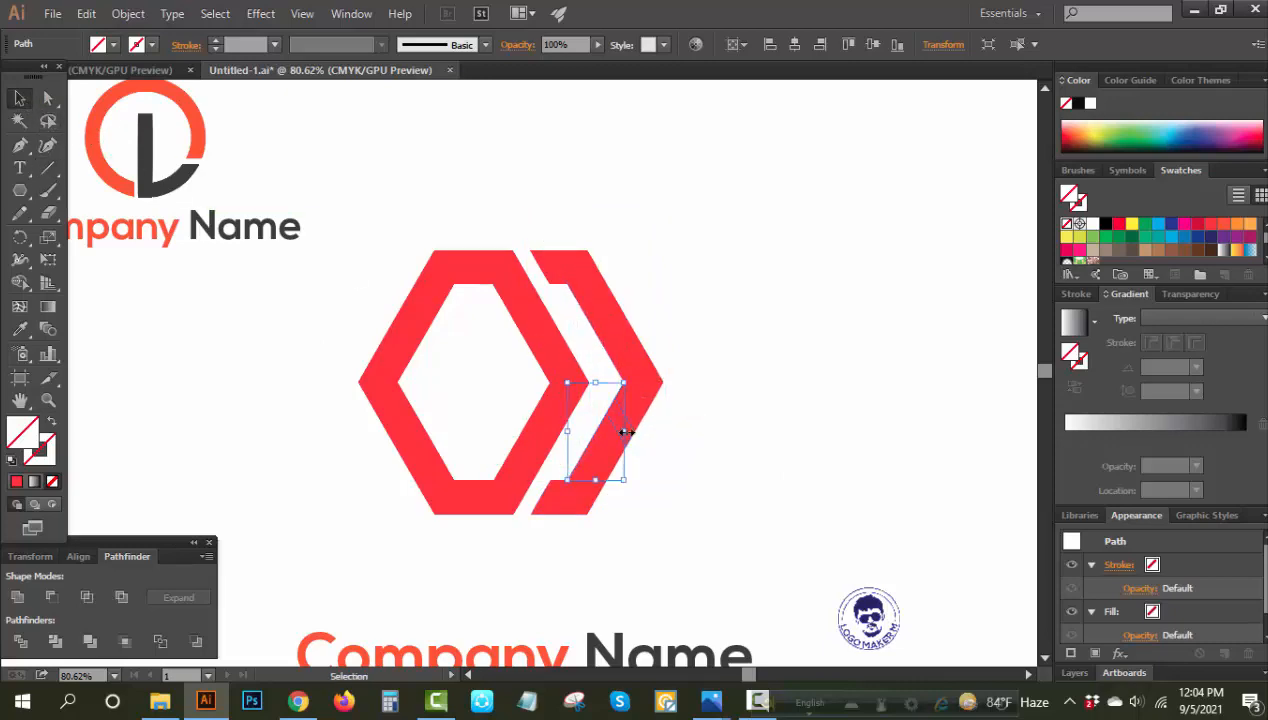
drag(624, 432, 710, 453)
- Delete the inner ring's pointed corner piece and the adjoining lower diagonal piece to open it into a C
click(764, 439)
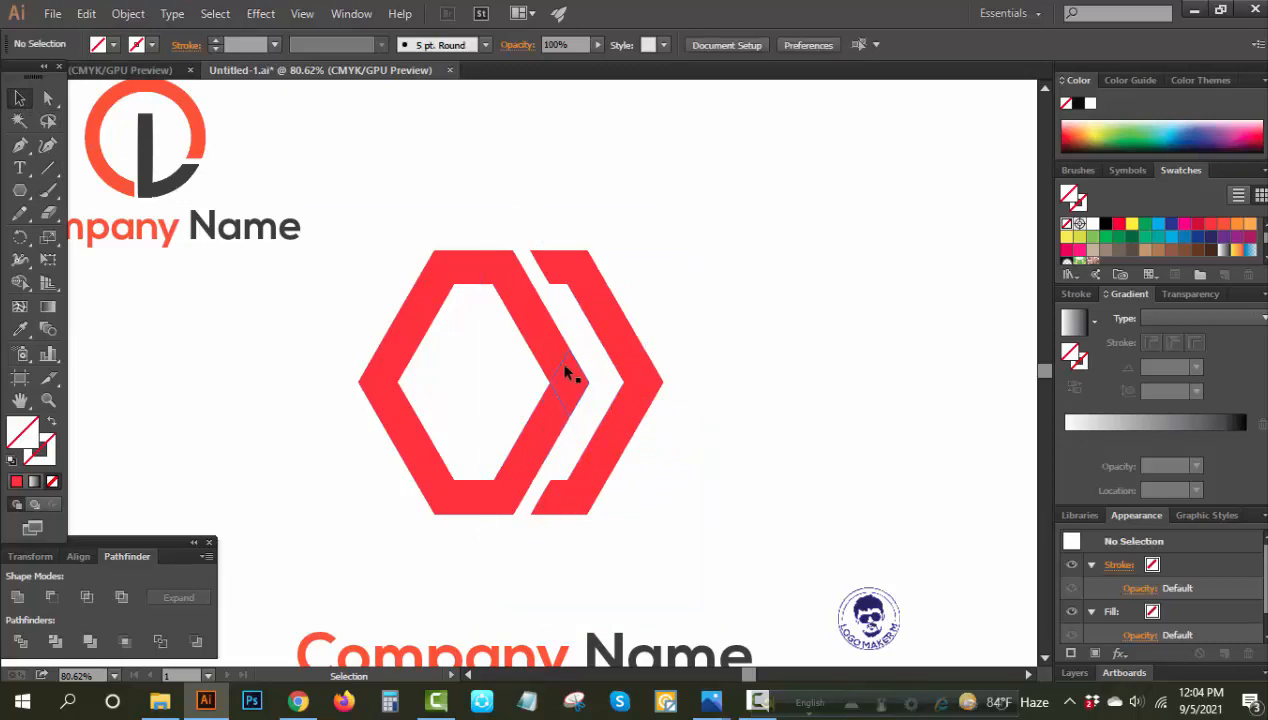
drag(565, 373, 556, 452)
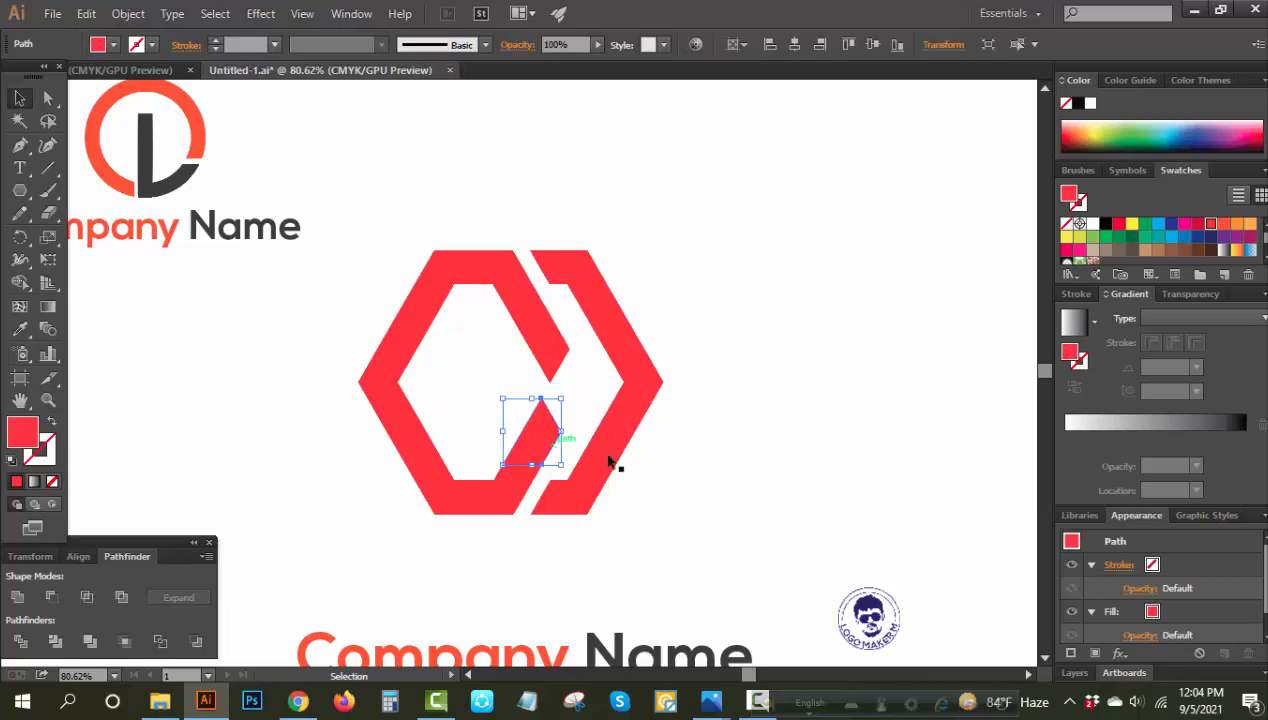
key(Delete)
drag(710, 194, 355, 530)
click(22, 648)
right_click(728, 365)
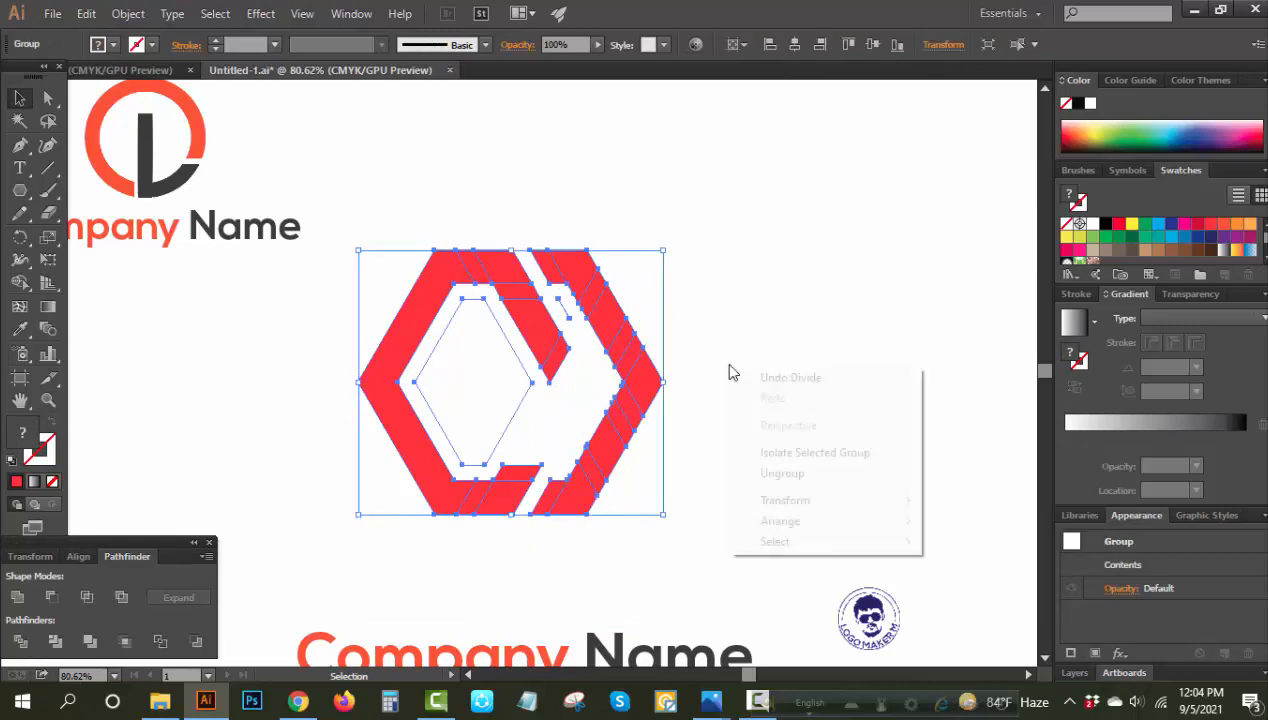
click(775, 376)
- Divide the red shapes with both cutting lines using Pathfinder and ungroup the resulting pieces
drag(762, 225, 360, 540)
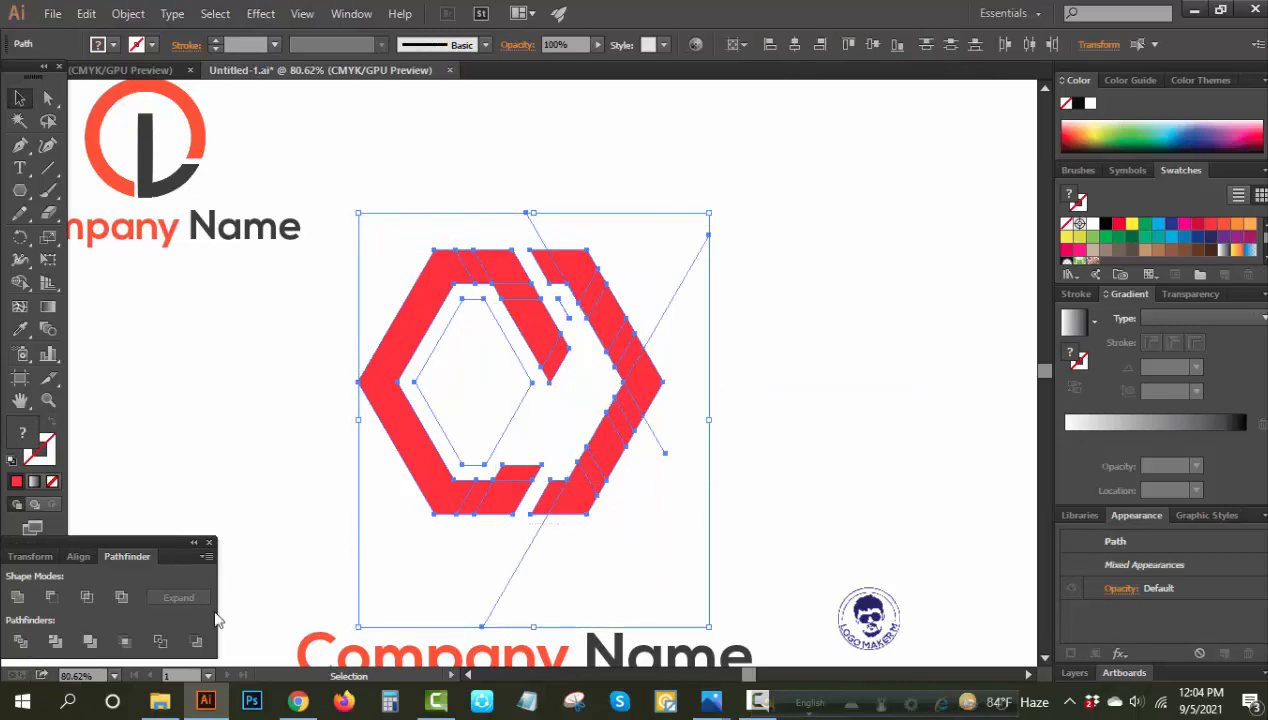
click(22, 641)
right_click(760, 292)
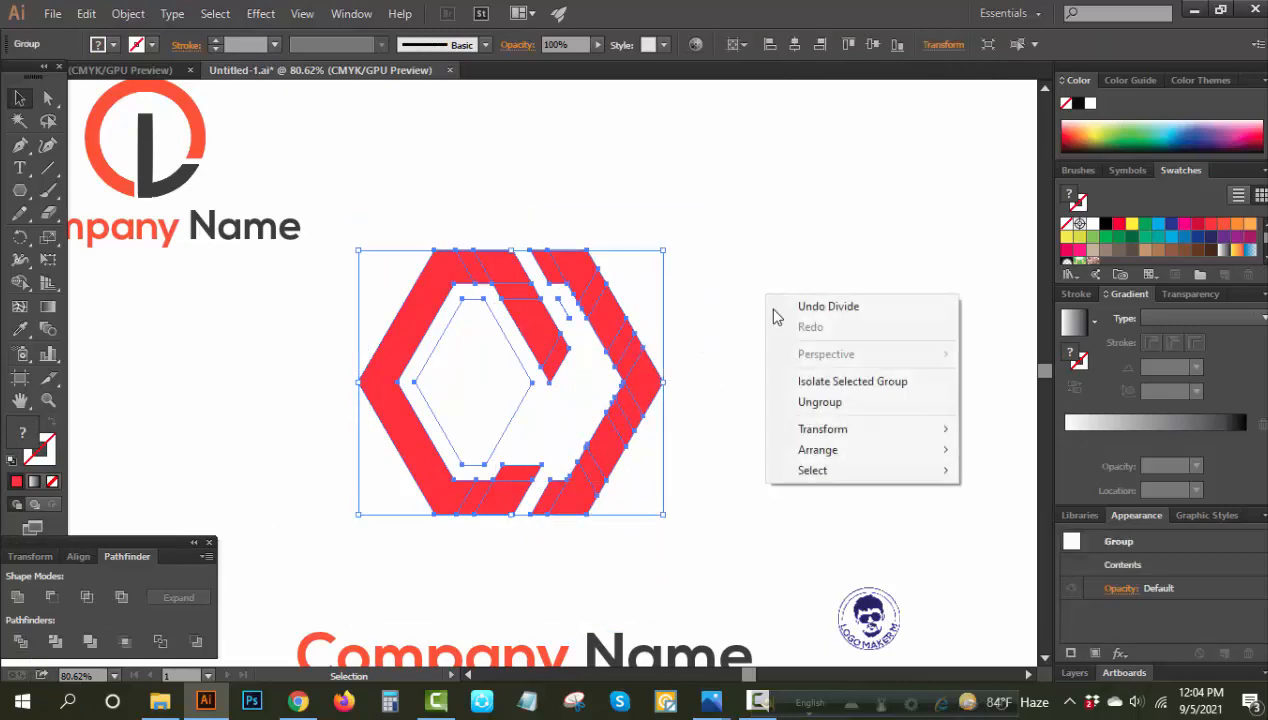
click(808, 401)
click(690, 431)
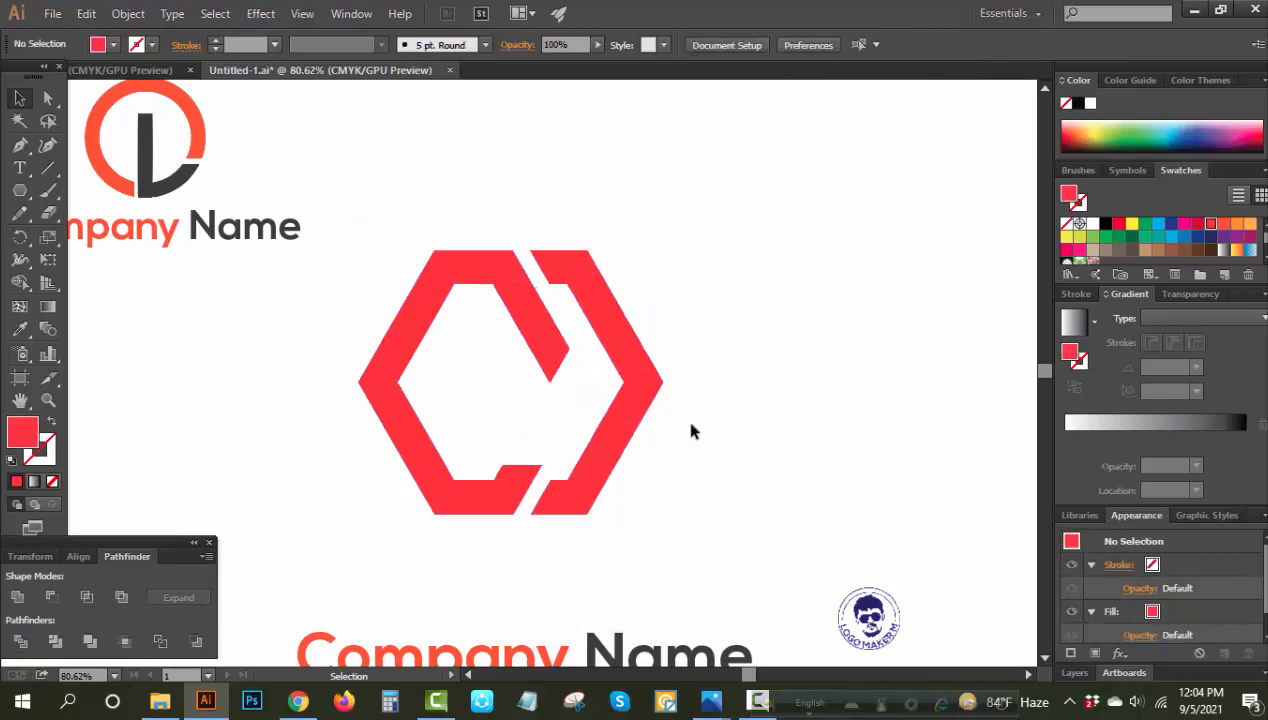
- Delete the two small stubs protruding inward from the chevron's upper and lower ends
click(556, 491)
key(Delete)
click(562, 283)
key(Delete)
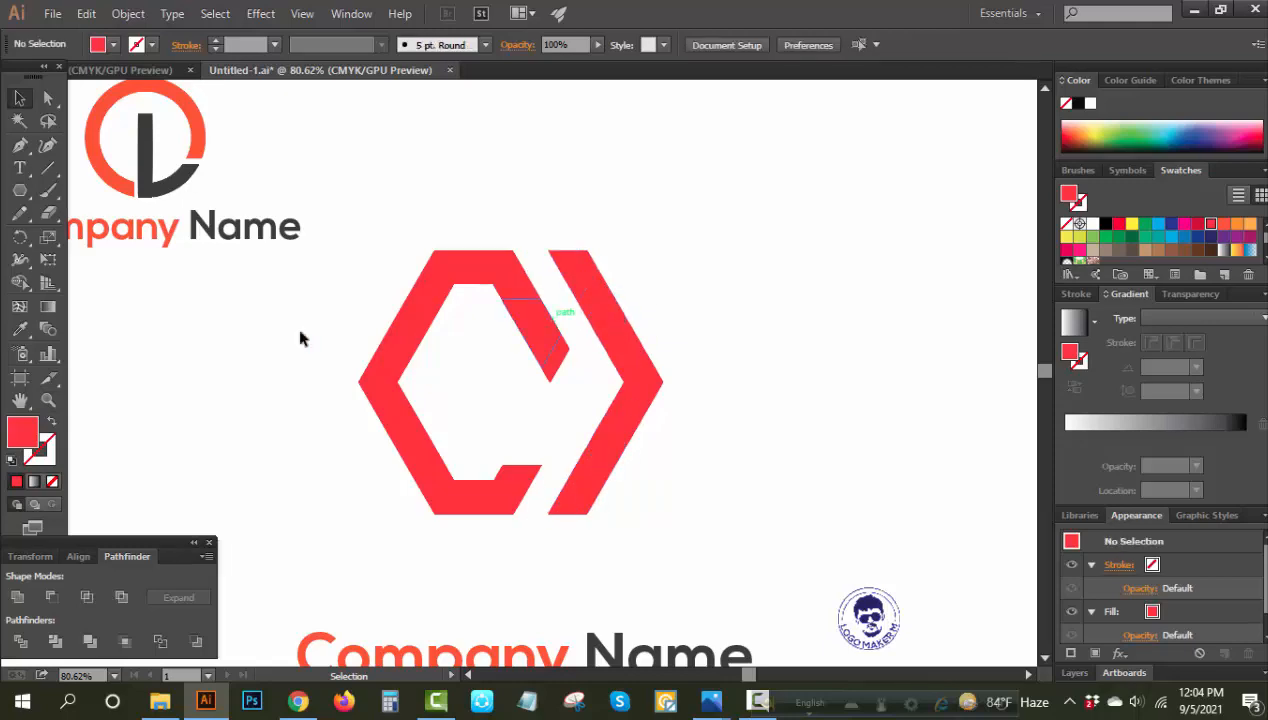
- Draw an unpainted line as a sample, select all matching unpainted paths with the Magic Wand, and delete them
click(48, 167)
drag(78, 352, 205, 327)
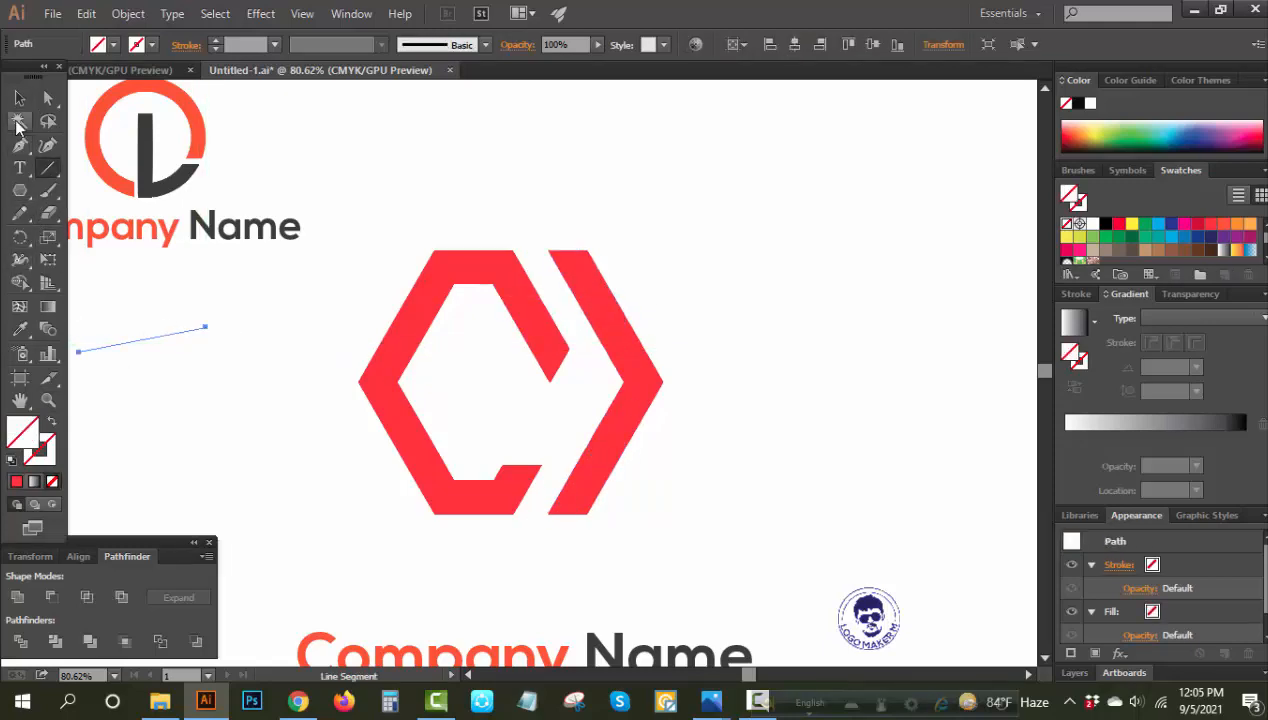
click(19, 120)
click(128, 346)
key(Delete)
click(20, 100)
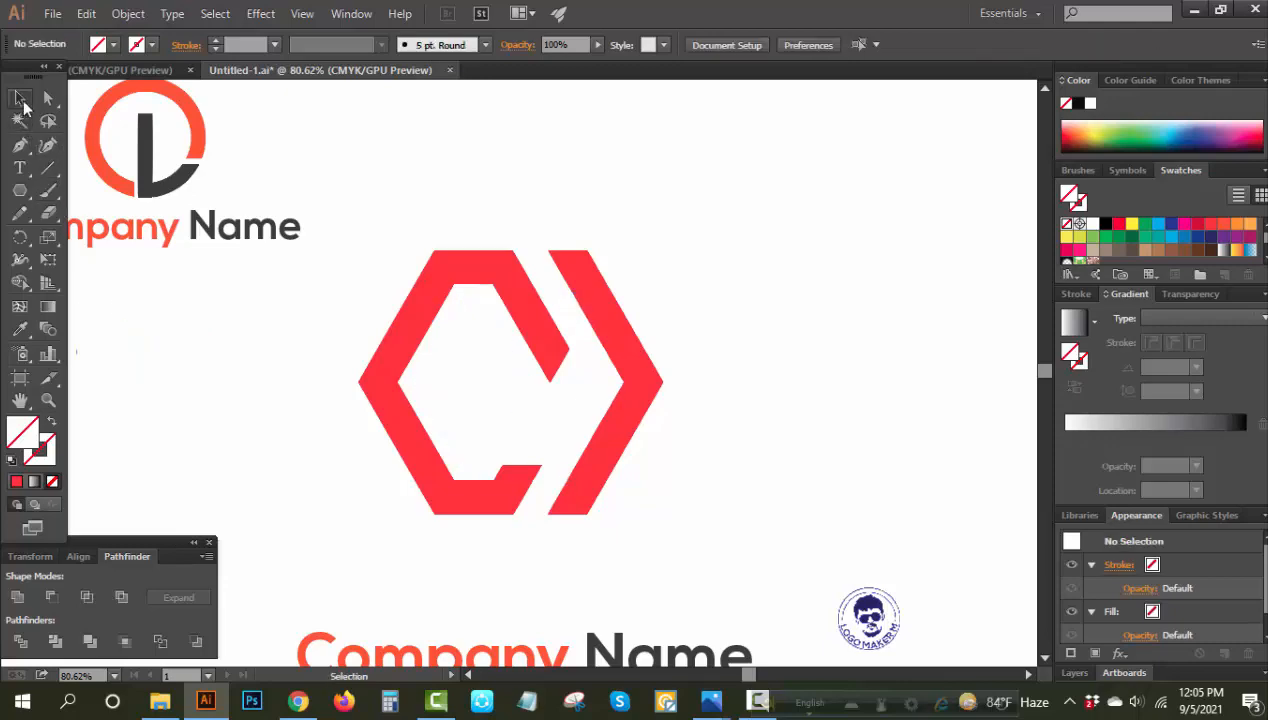
- Unite the red pieces with Pathfinder and thicken them with an 18 pt dark blue stroke
drag(701, 352, 363, 584)
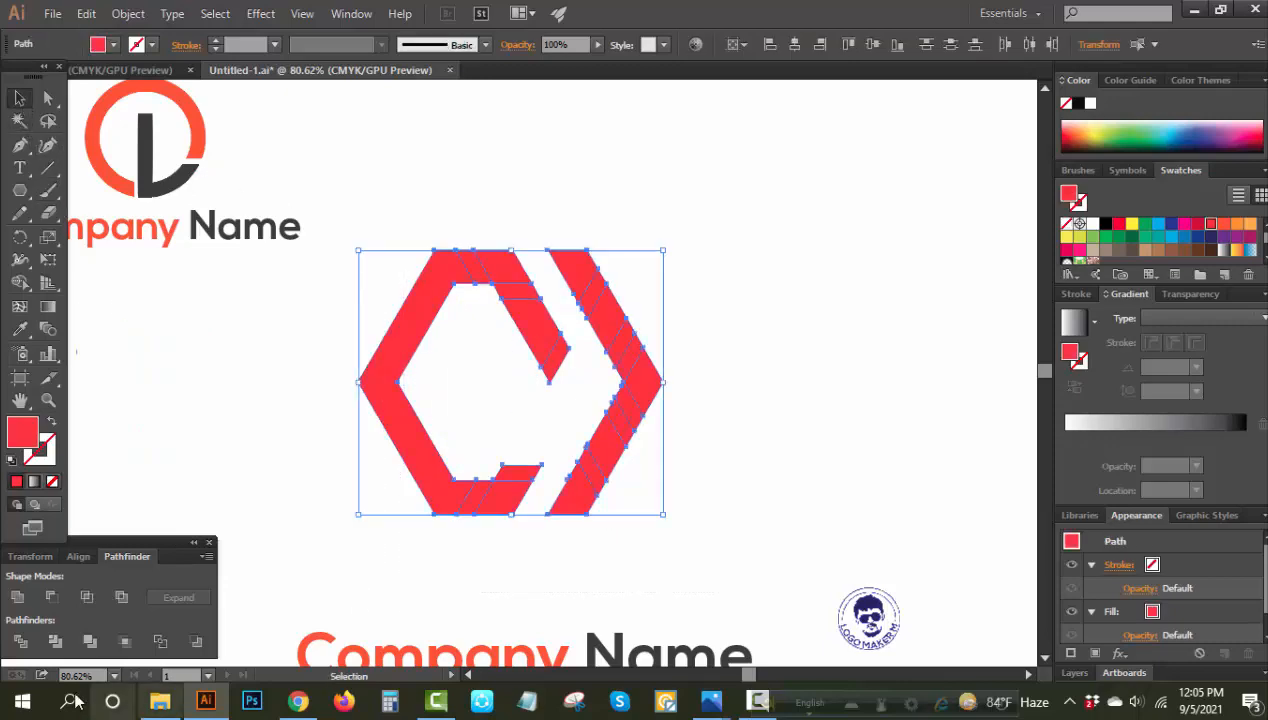
click(18, 599)
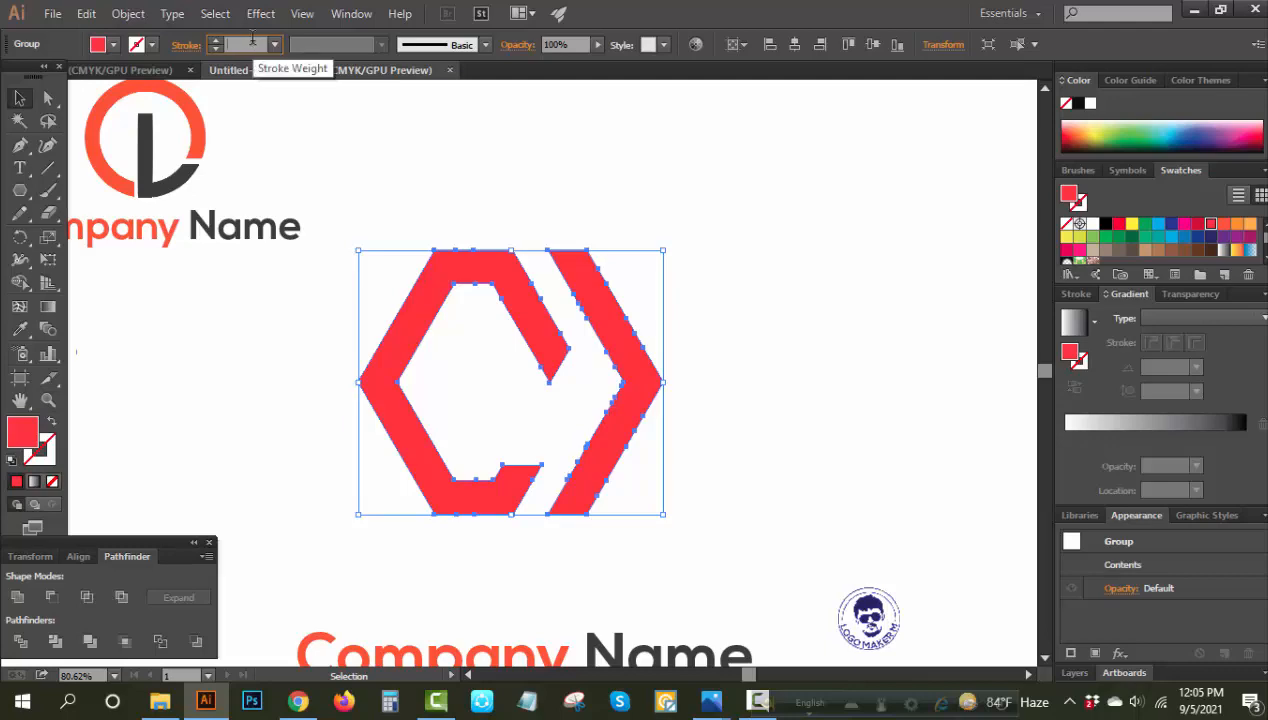
scroll(252, 40, up, 17)
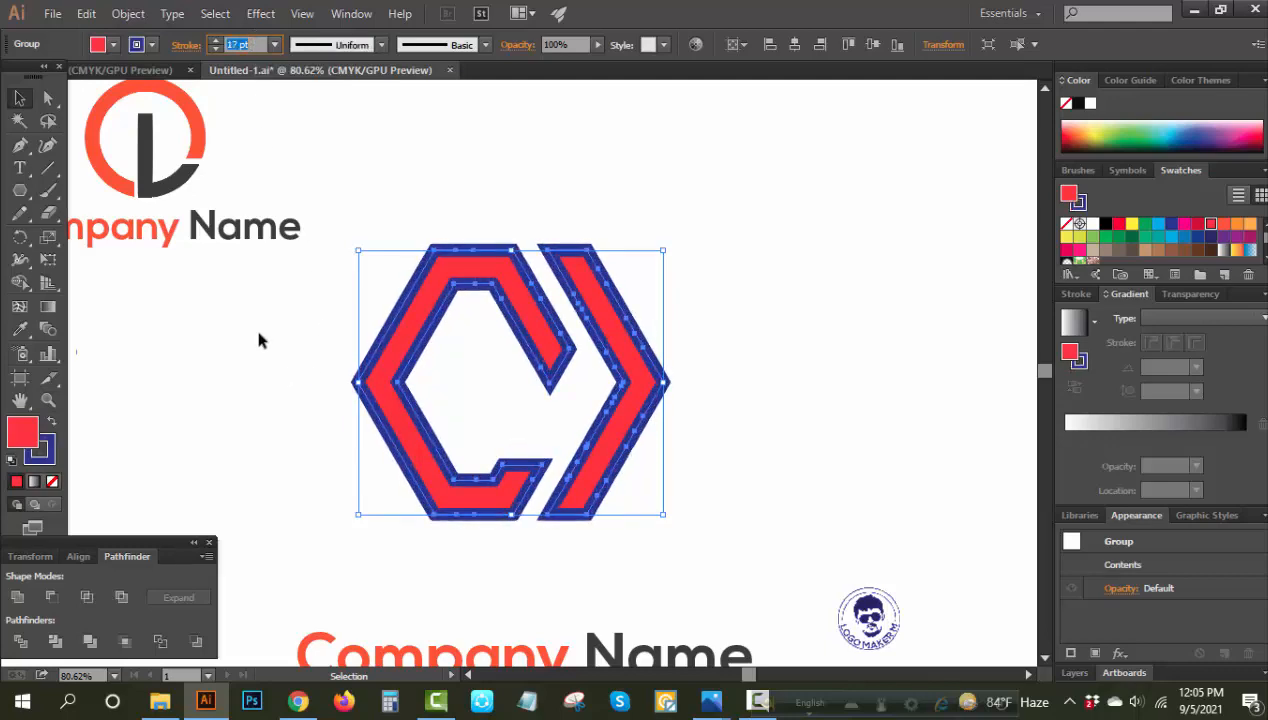
- Expand the mark's fill and stroke and unite the result into solid dark blue shapes
click(128, 13)
click(160, 210)
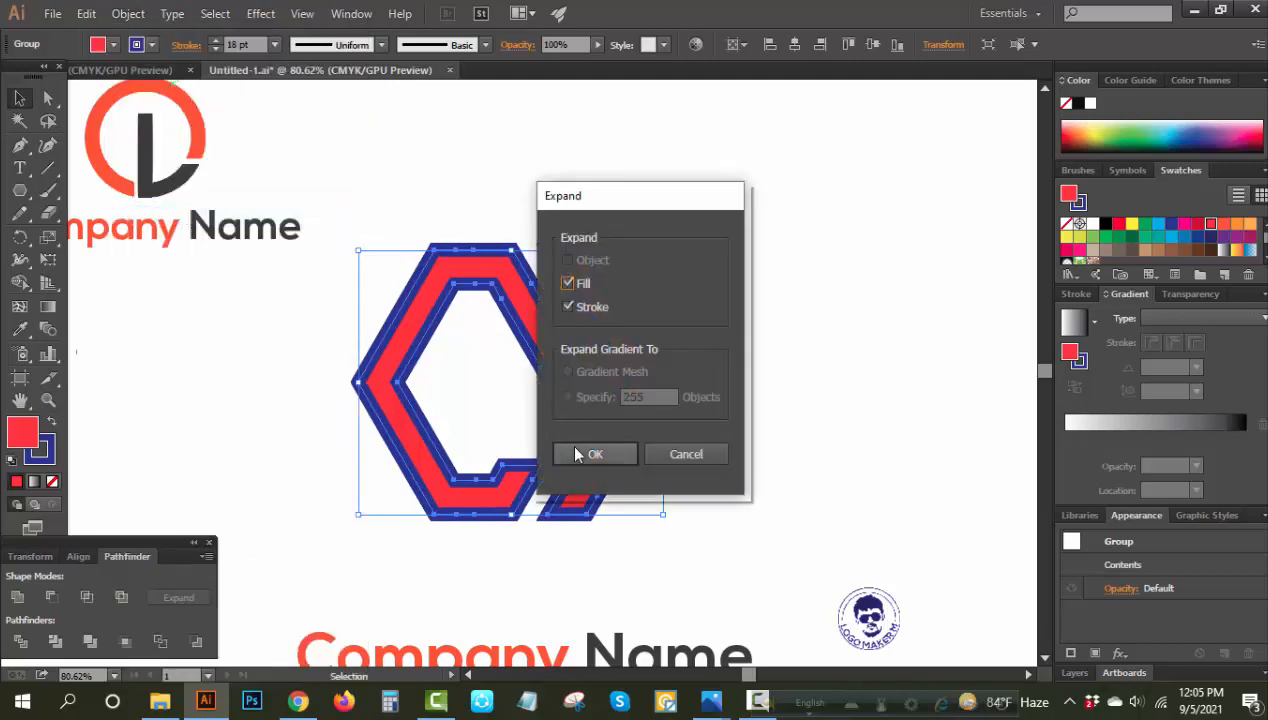
click(590, 454)
click(20, 600)
click(214, 426)
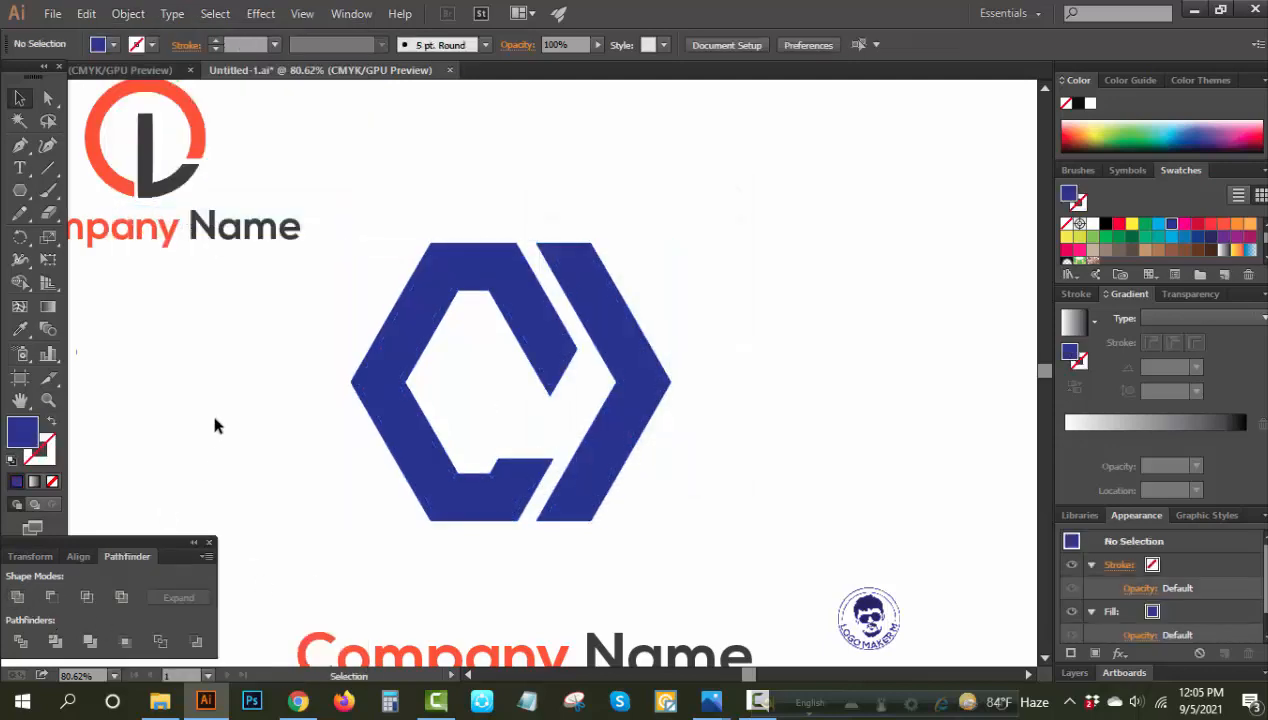
- Scale the blue hexagon mark down and place it just above the large "Company Name" text
key(ctrl+0)
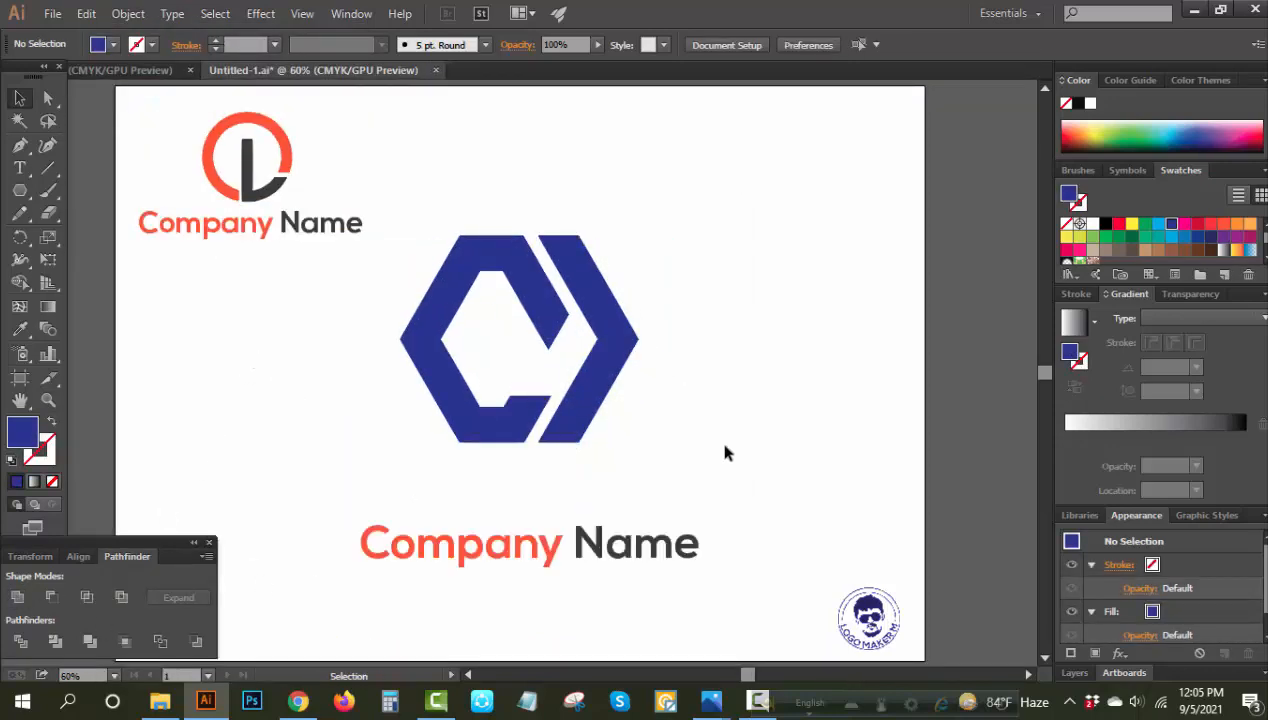
click(590, 418)
drag(640, 341, 575, 485)
click(660, 370)
click(683, 449)
click(702, 456)
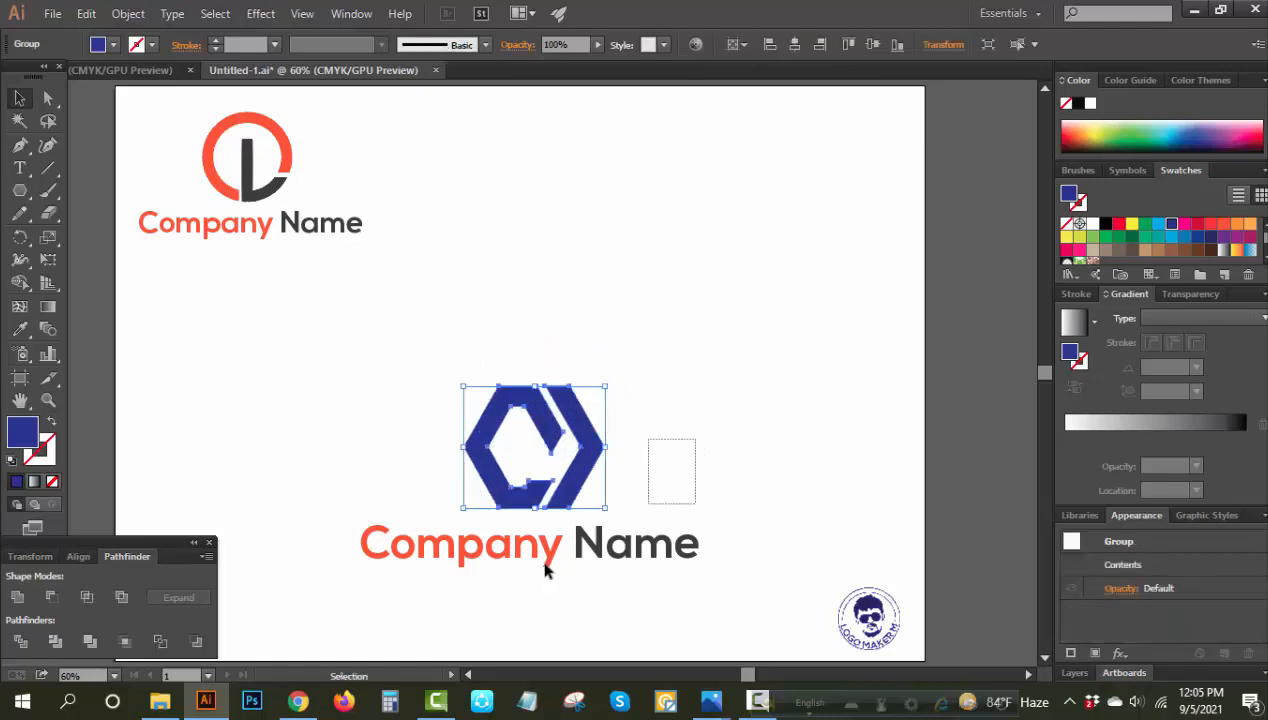
- Align the blue mark and the "Company Name" text on their horizontal centres
shift+click(546, 564)
click(757, 243)
drag(690, 436, 530, 550)
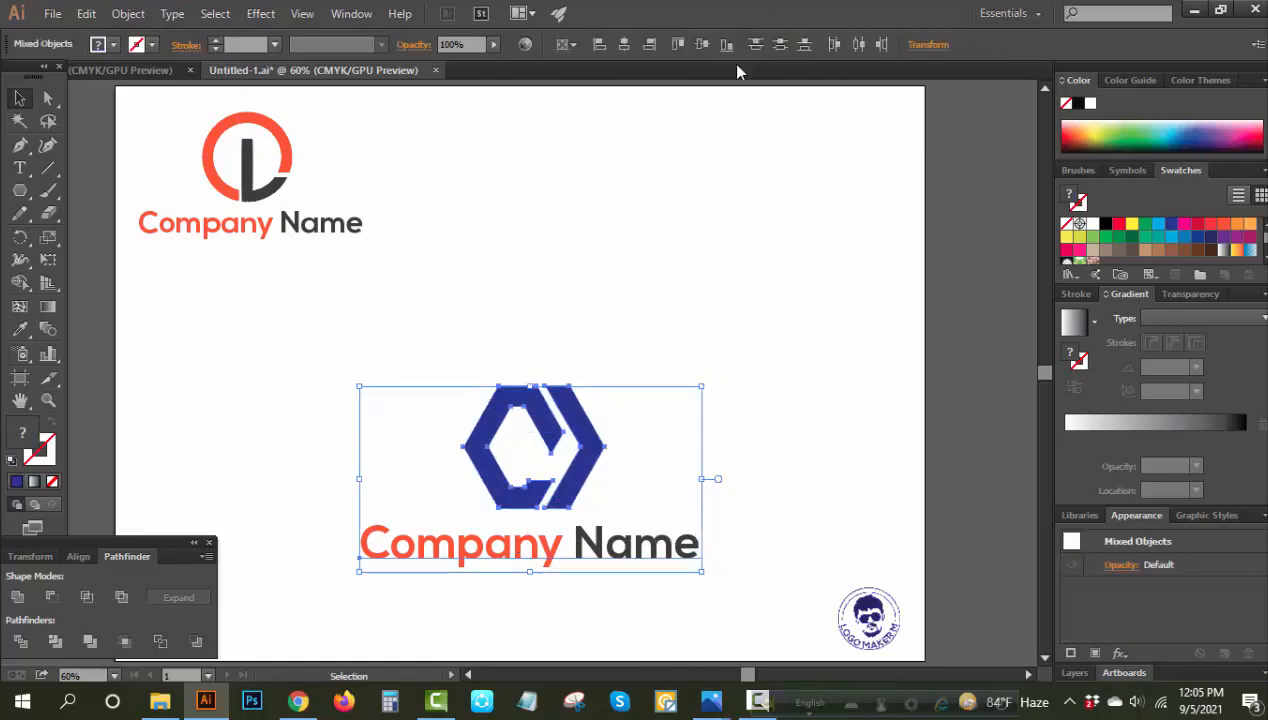
click(624, 46)
click(680, 228)
- Move the mark and text up the artboard, and colour the C shape and "Company" orange and "Name" blue
drag(681, 420, 458, 560)
drag(567, 474, 612, 336)
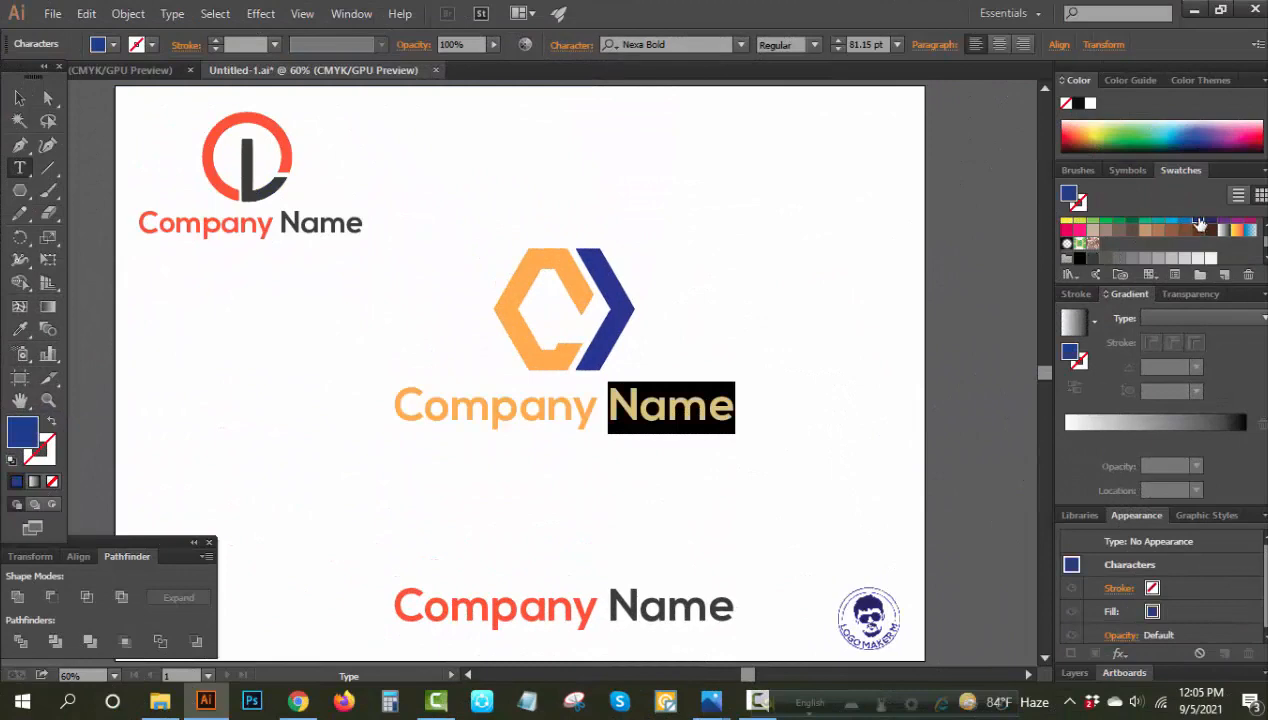
click(838, 243)
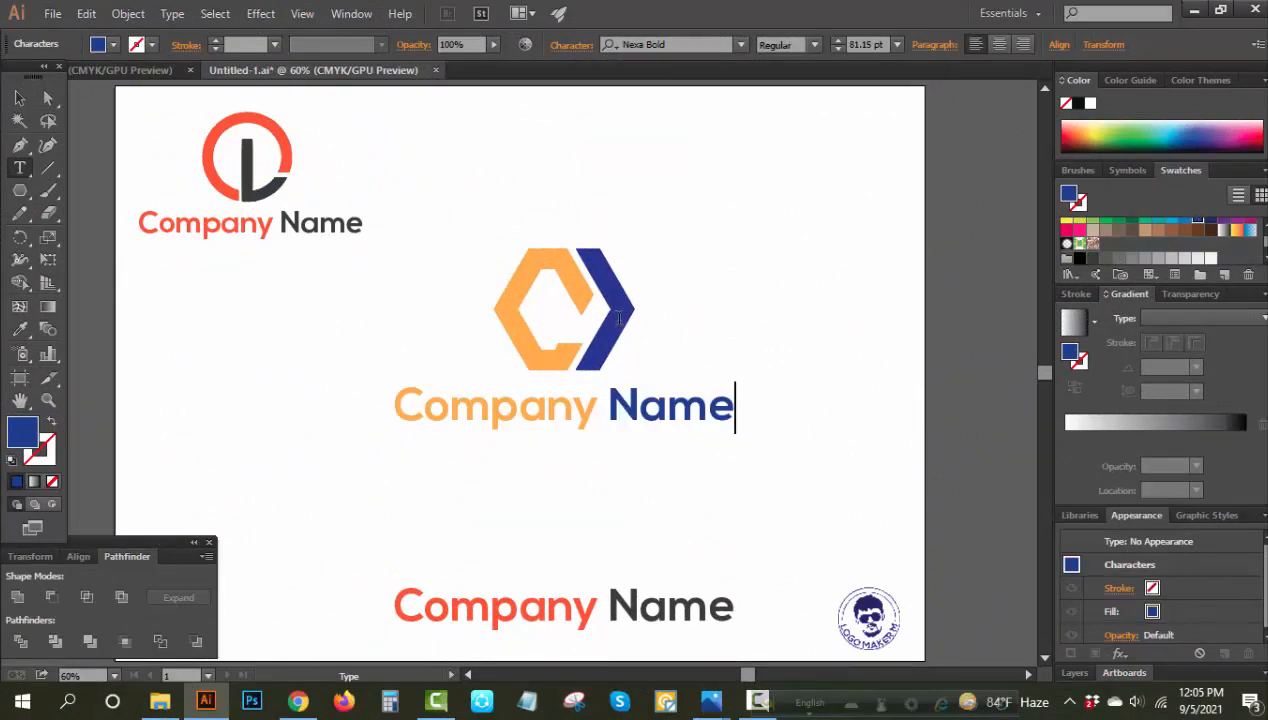
- Fill the mark's chevron with the same blue swatch as the word "Name"
click(47, 97)
click(592, 357)
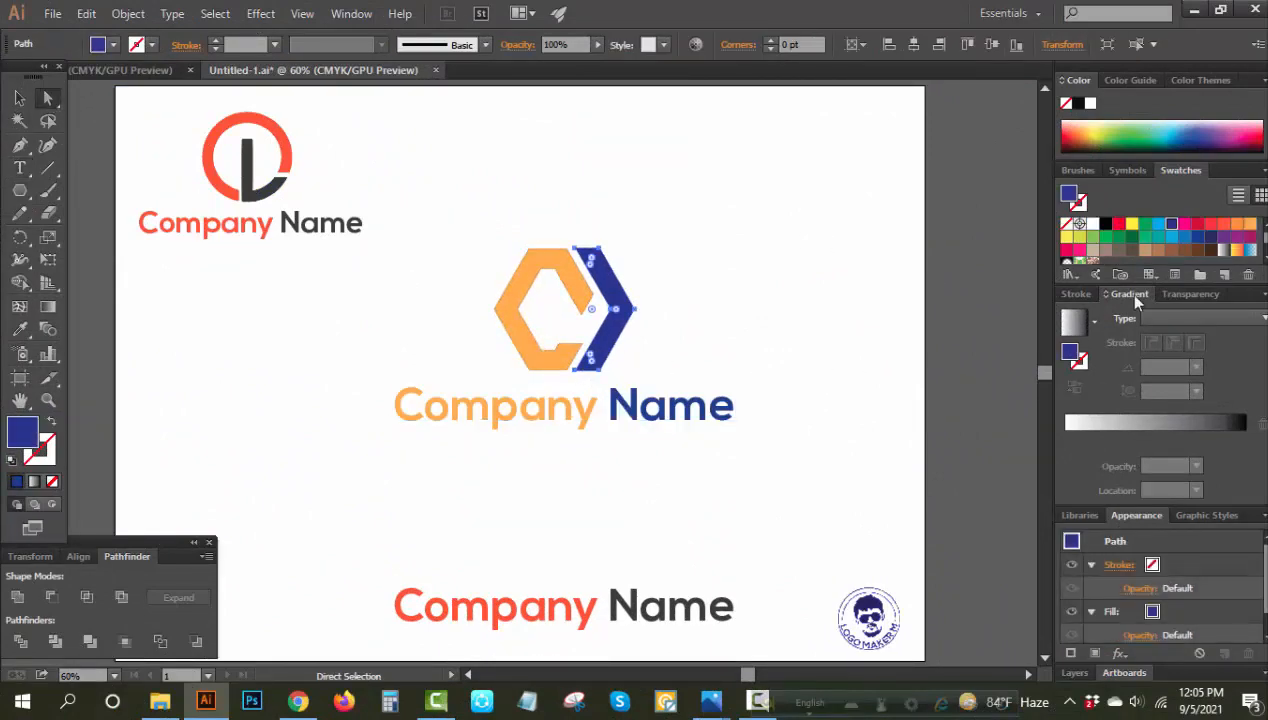
click(21, 99)
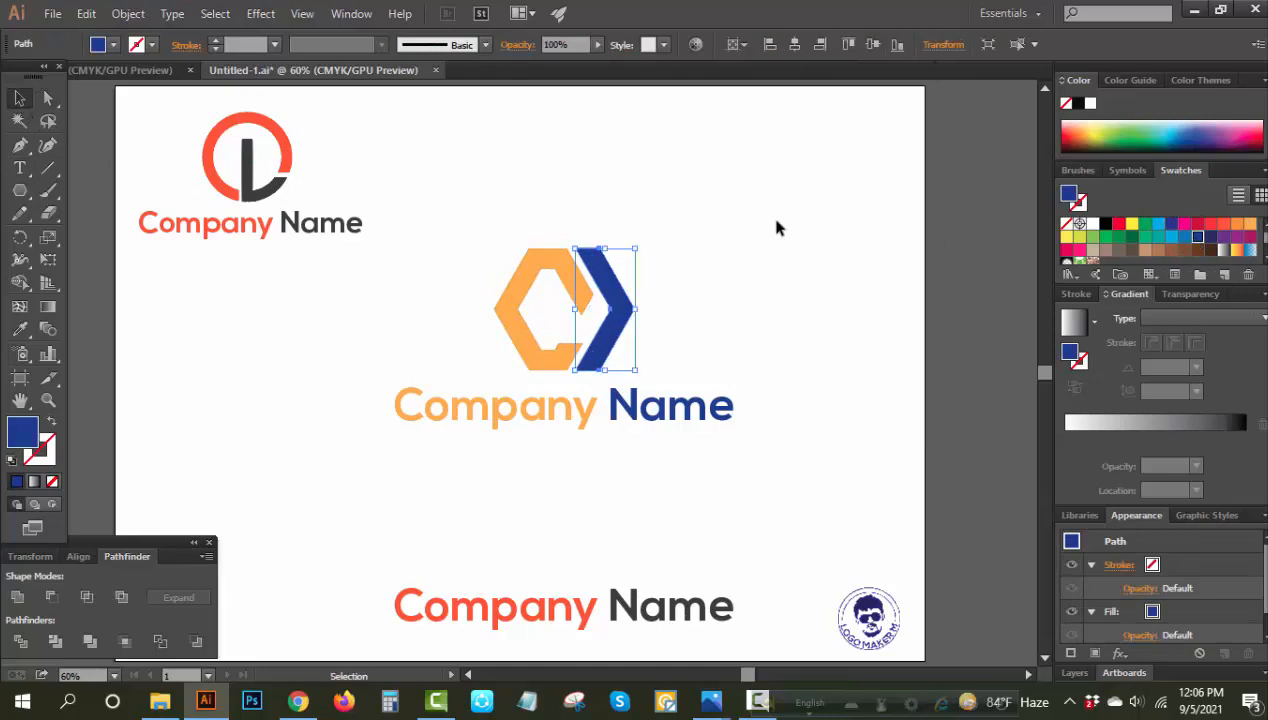
- Group the orange and blue mark with its text and scale the group to about 458 × 249 pt
drag(810, 238, 460, 445)
key(ctrl+g)
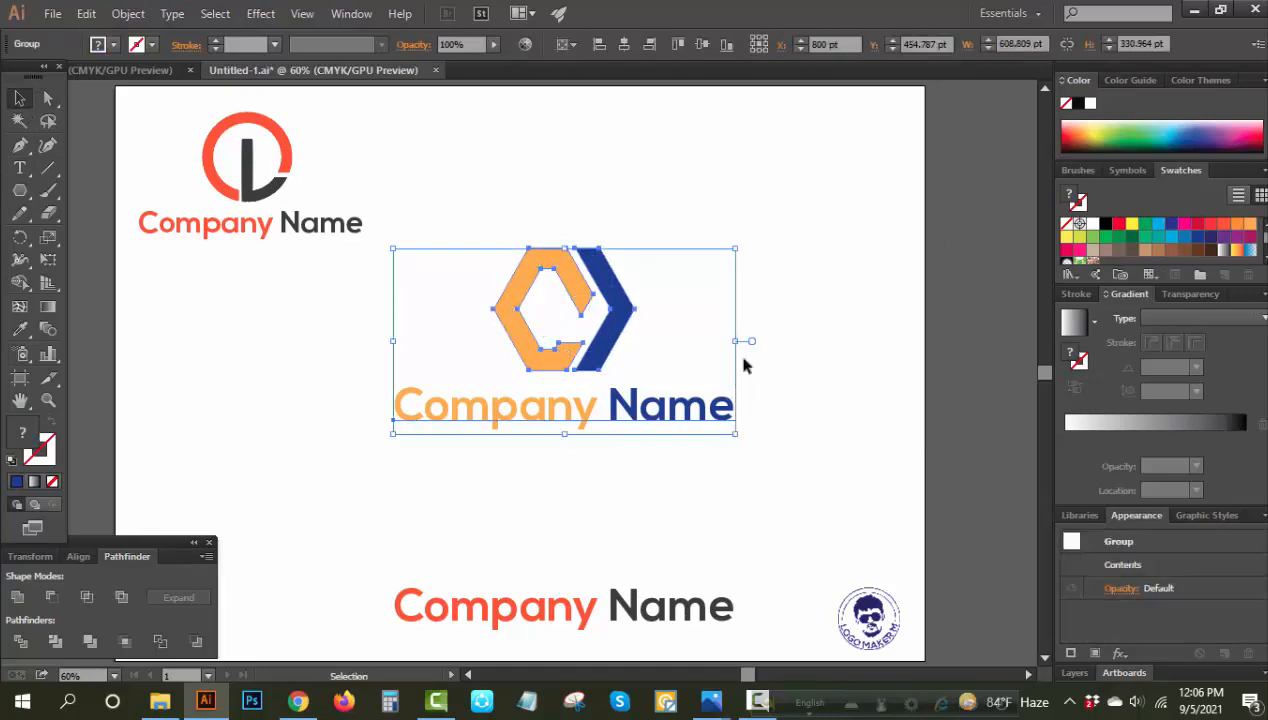
drag(731, 347, 693, 342)
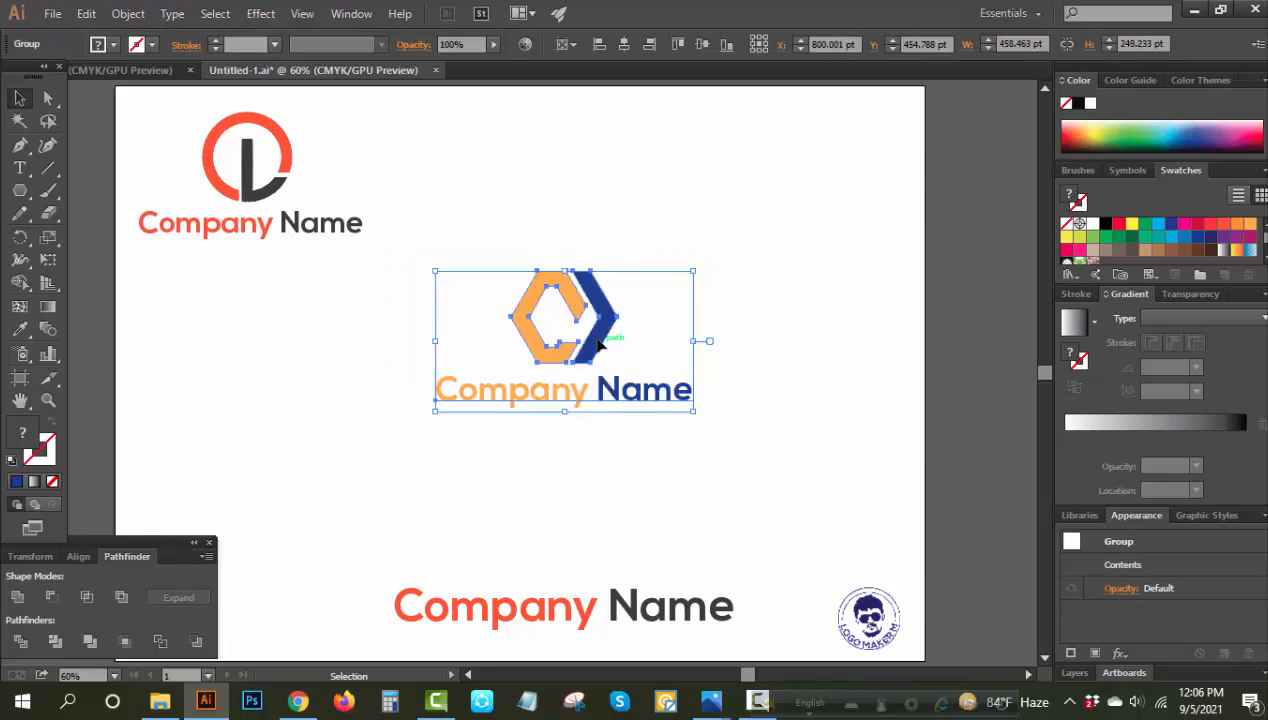
- Place the orange and blue logo below the first logo and shift the spare "Company Name" text slightly up and right
drag(559, 341, 245, 388)
key(ctrl+shift+a)
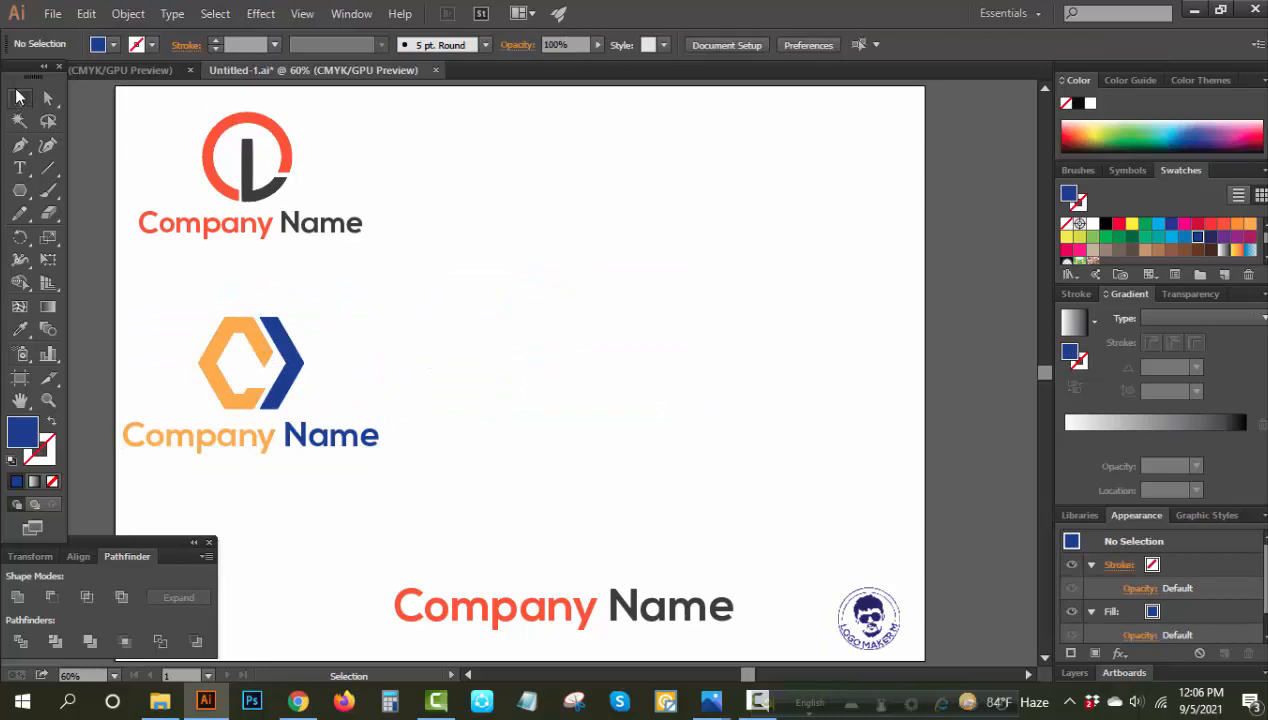
drag(582, 606, 598, 563)
click(511, 364)
click(515, 430)
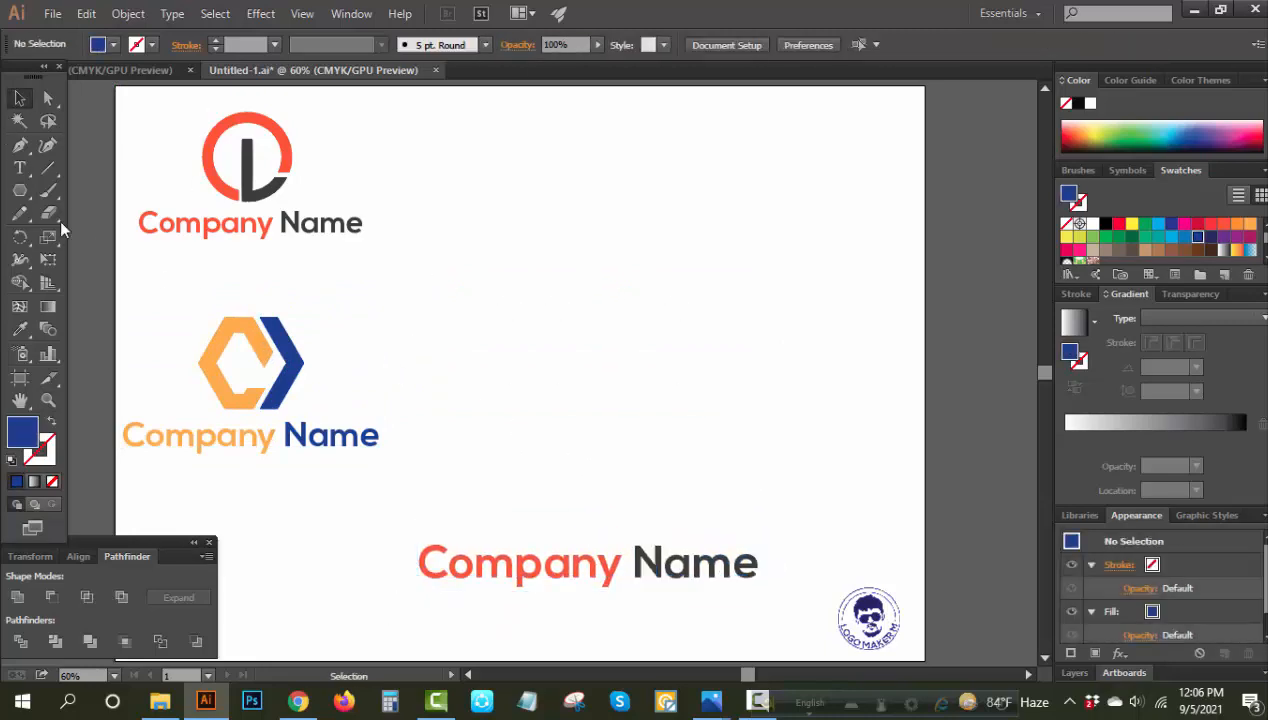
- Draw a large hexagon in the empty area above the spare text and rotate it so a corner points up
click(21, 190)
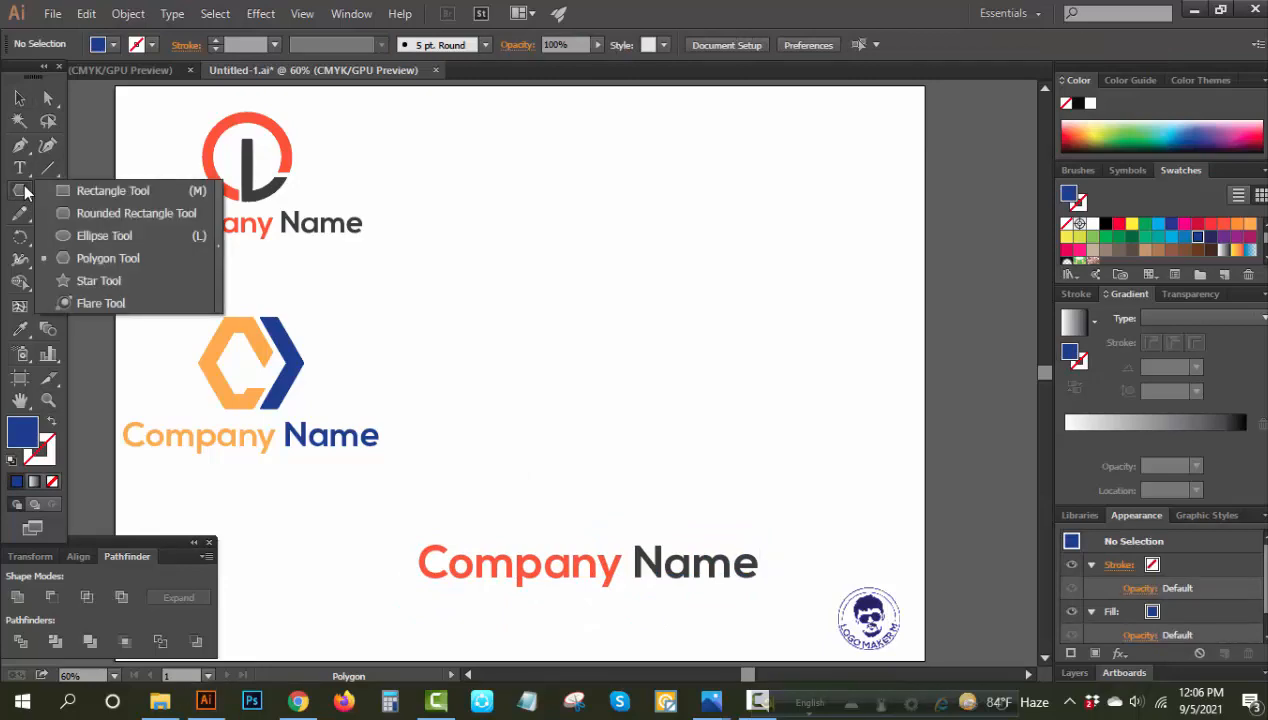
click(100, 258)
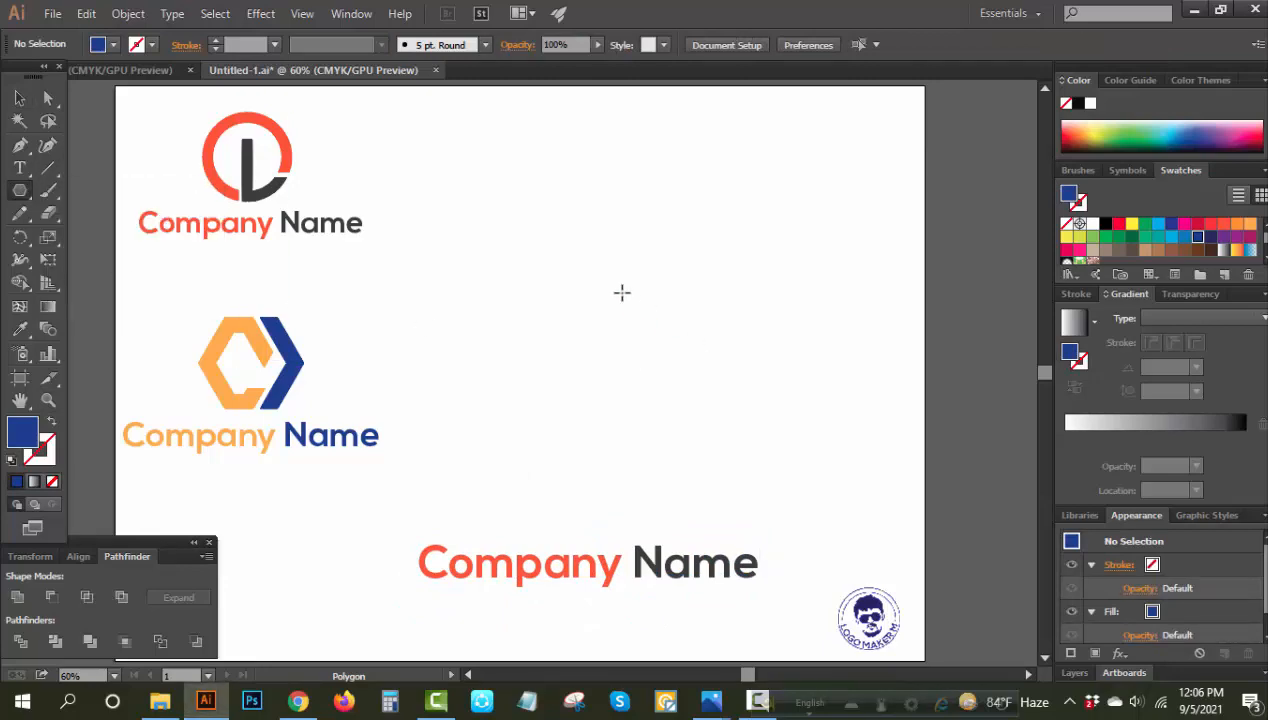
drag(617, 333, 700, 455)
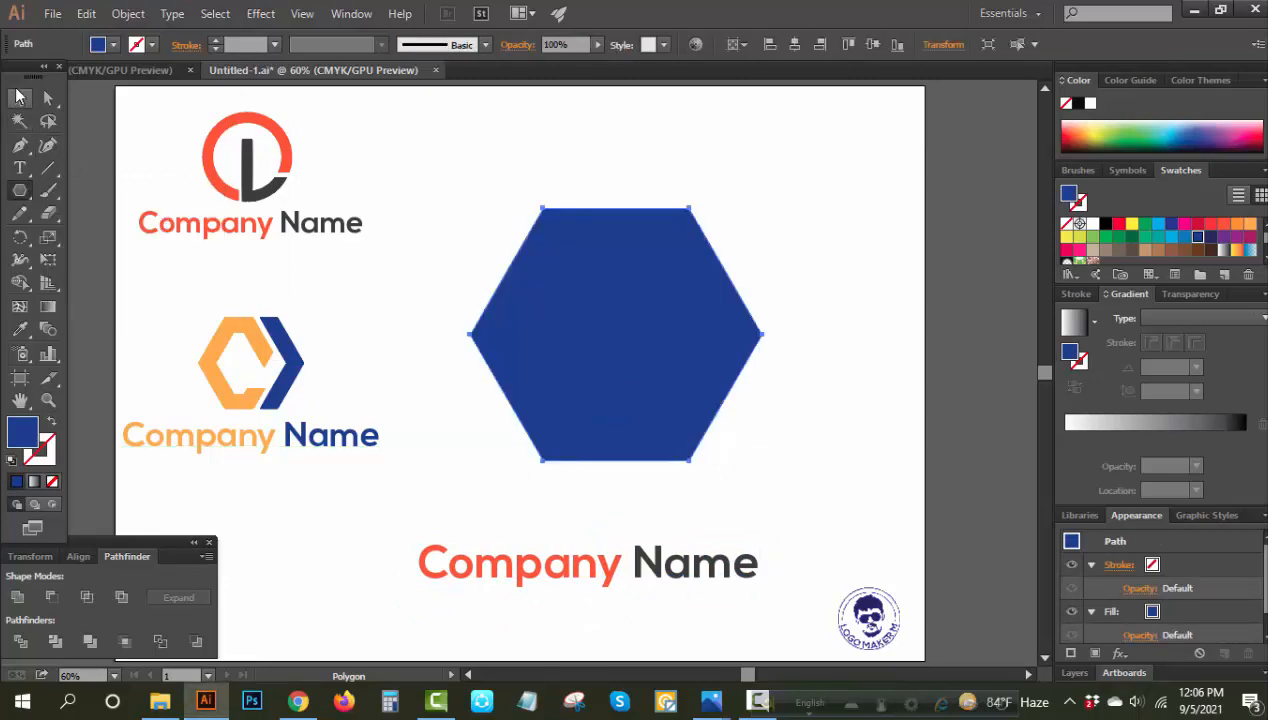
click(19, 96)
drag(771, 211, 703, 414)
- Remove the hexagon's fill and give it a blue stroke of 60 pt
click(53, 481)
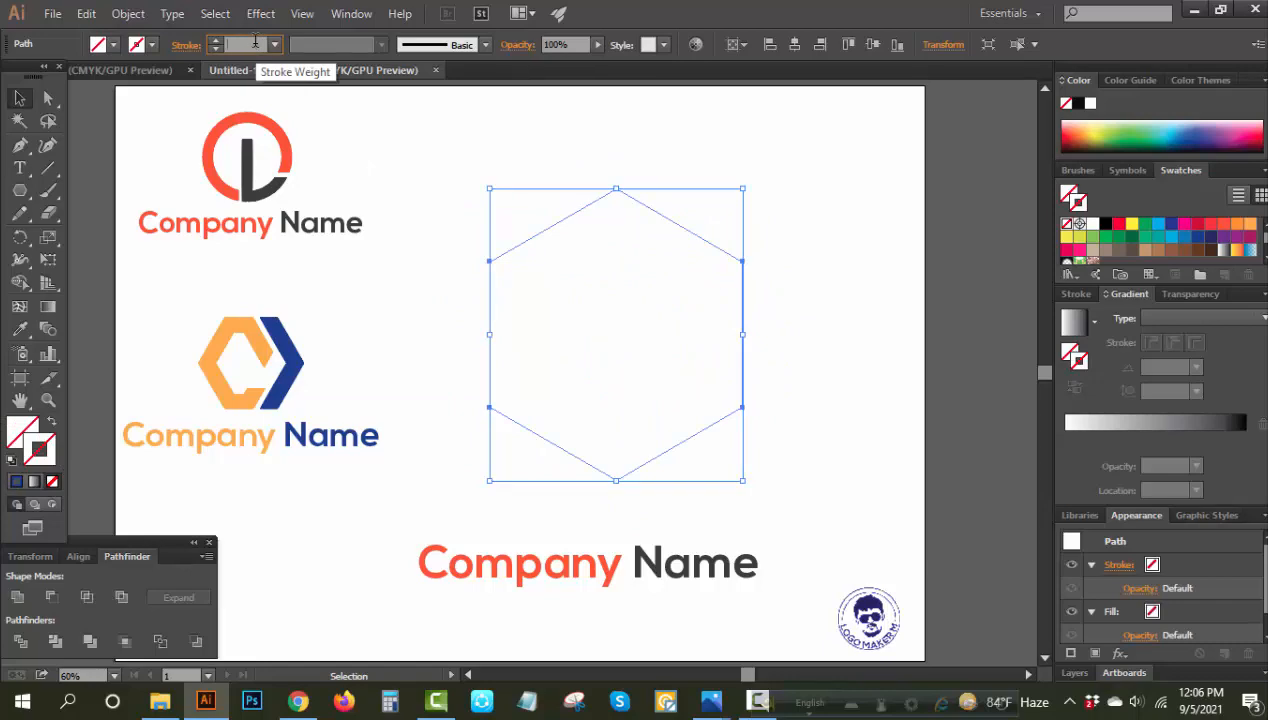
key(Up)
key(Up)
key(Up)
key(Up)
key(Up)
key(Up)
key(Up)
key(Up)
key(Up)
key(Up)
key(Up)
key(Up)
key(Up)
key(Up)
key(Up)
key(Up)
key(Up)
key(Up)
key(Up)
key(Up)
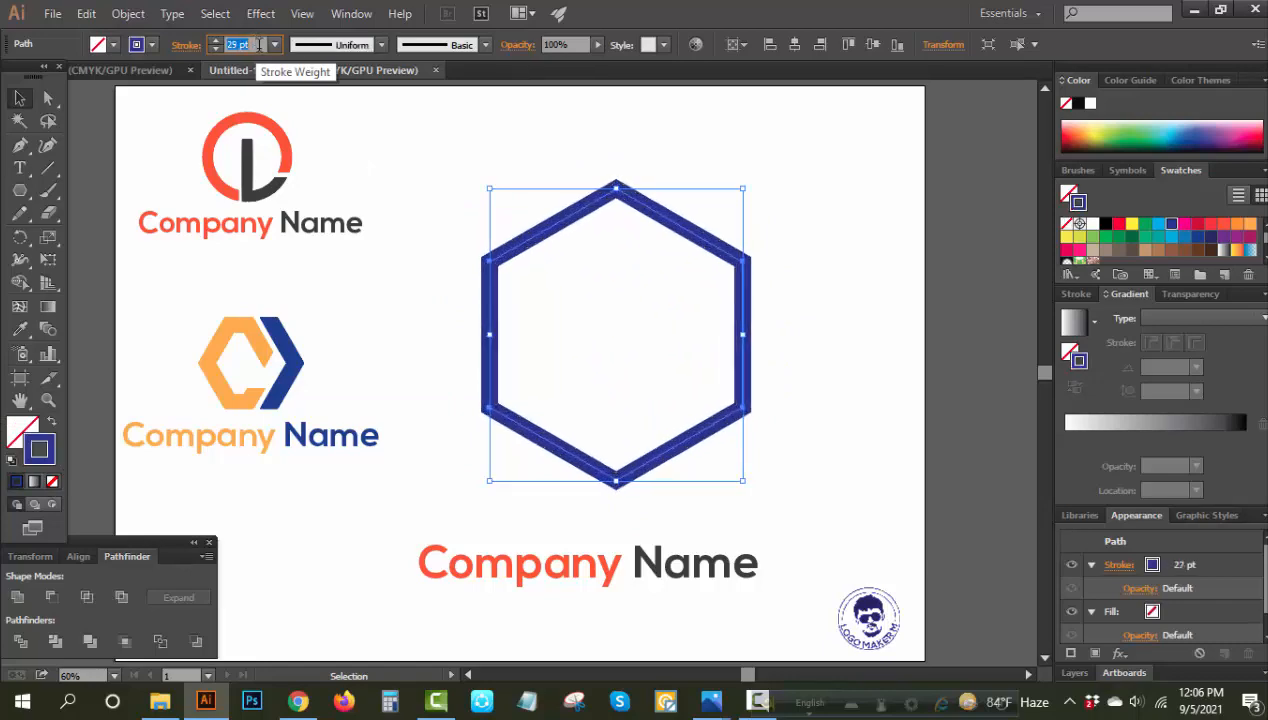
key(Up)
key(Up)
key(Up)
key(Up)
key(Up)
key(Up)
key(Up)
key(Up)
key(Up)
key(Up)
key(Up)
key(Up)
key(Up)
key(Up)
key(Up)
key(Up)
key(Up)
key(Up)
key(Up)
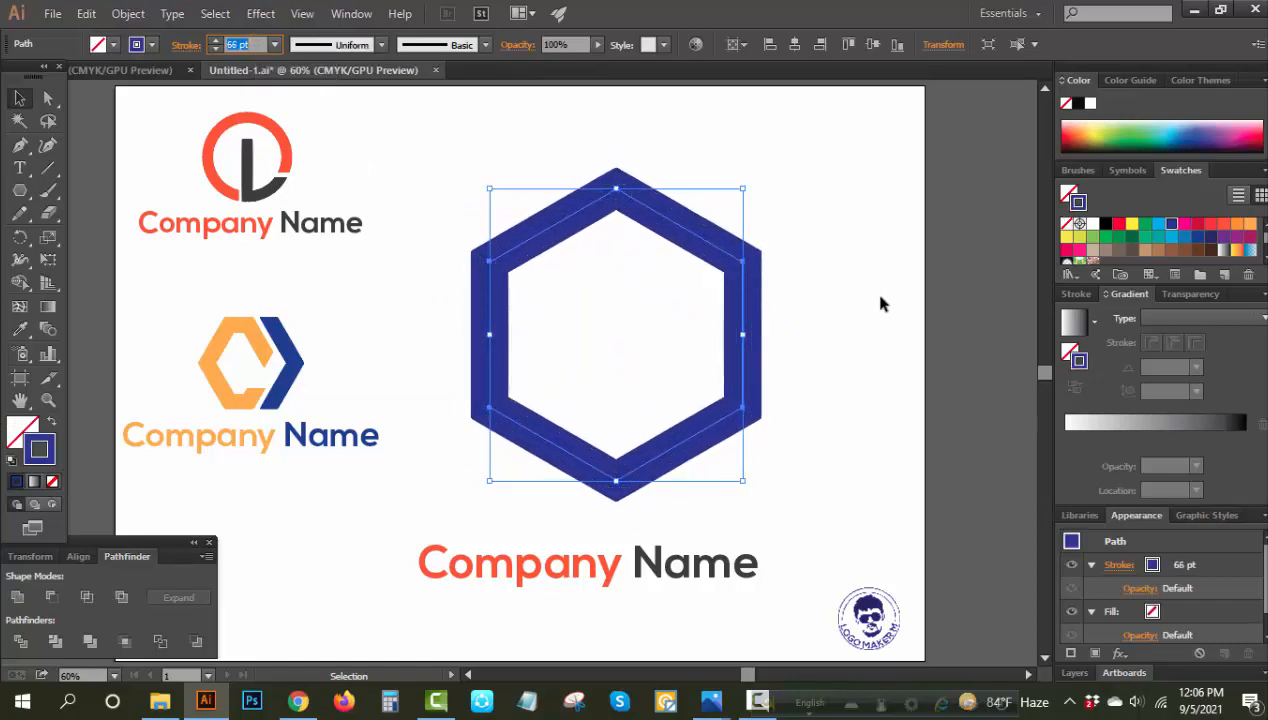
key(Down)
key(Down)
key(Down)
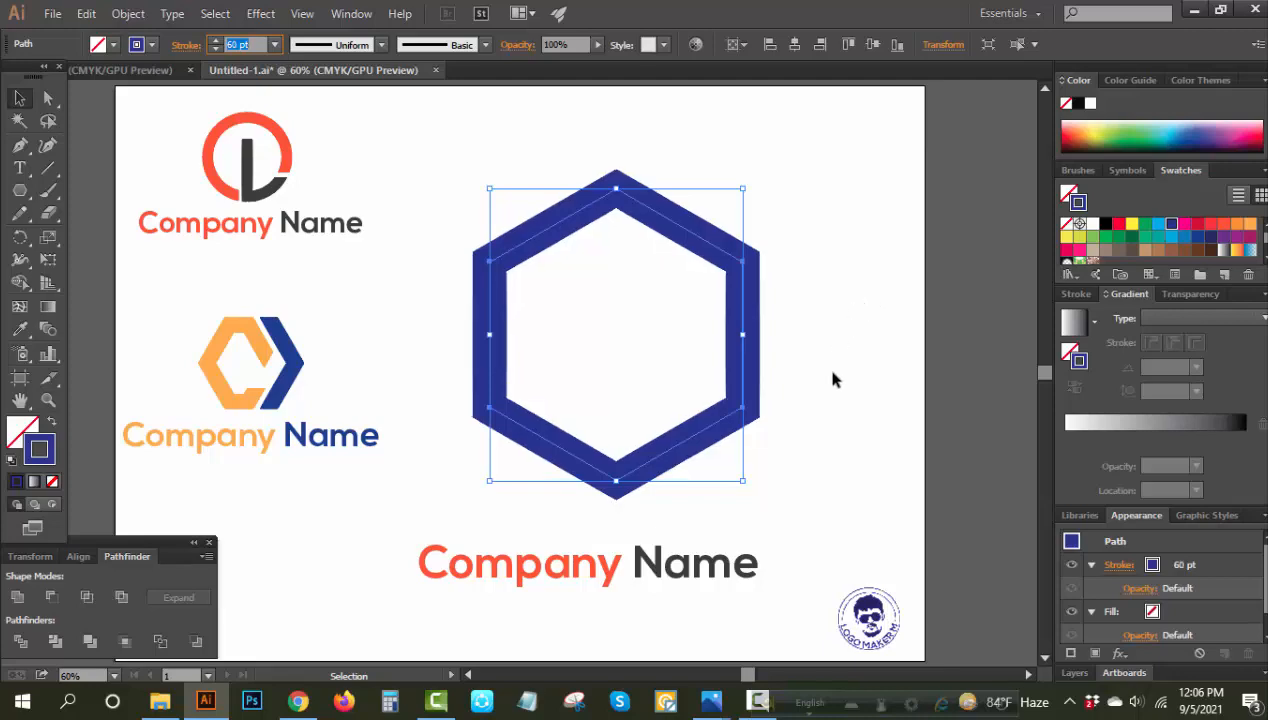
- Scale the hexagon down about its centre and set its stroke weight to 45 pt
click(815, 363)
click(746, 360)
drag(760, 337, 708, 339)
click(815, 363)
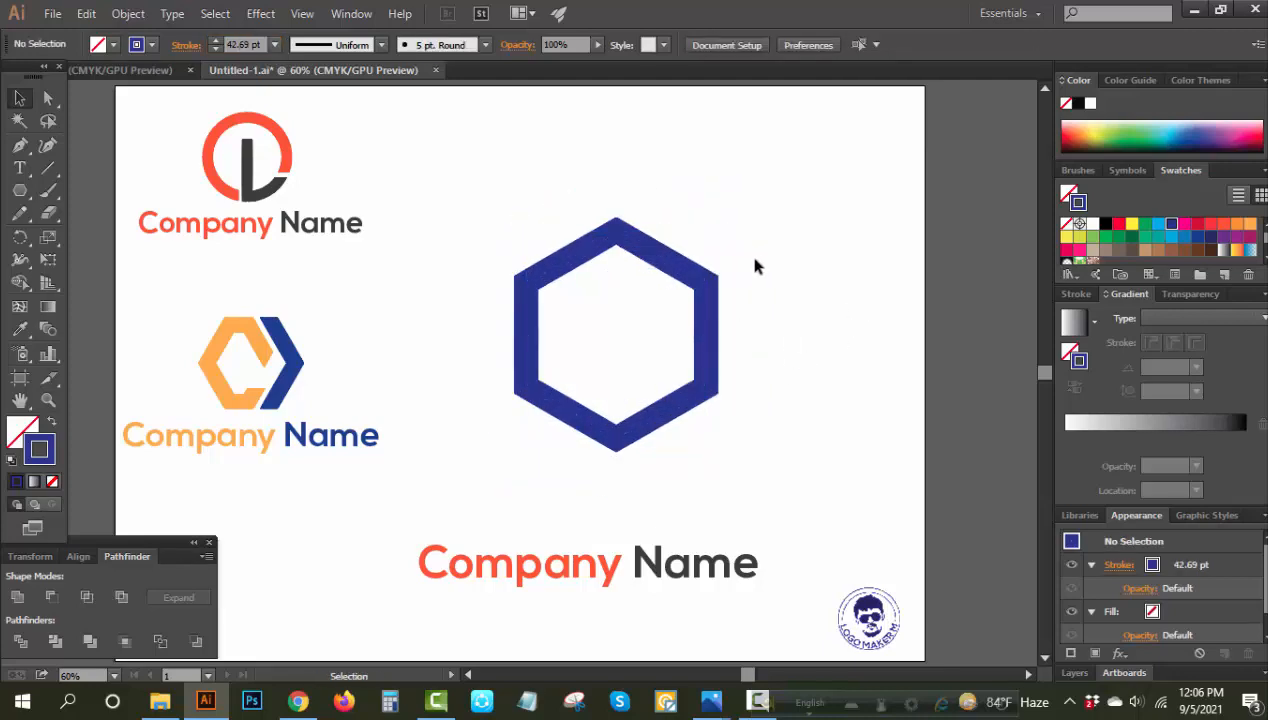
click(702, 292)
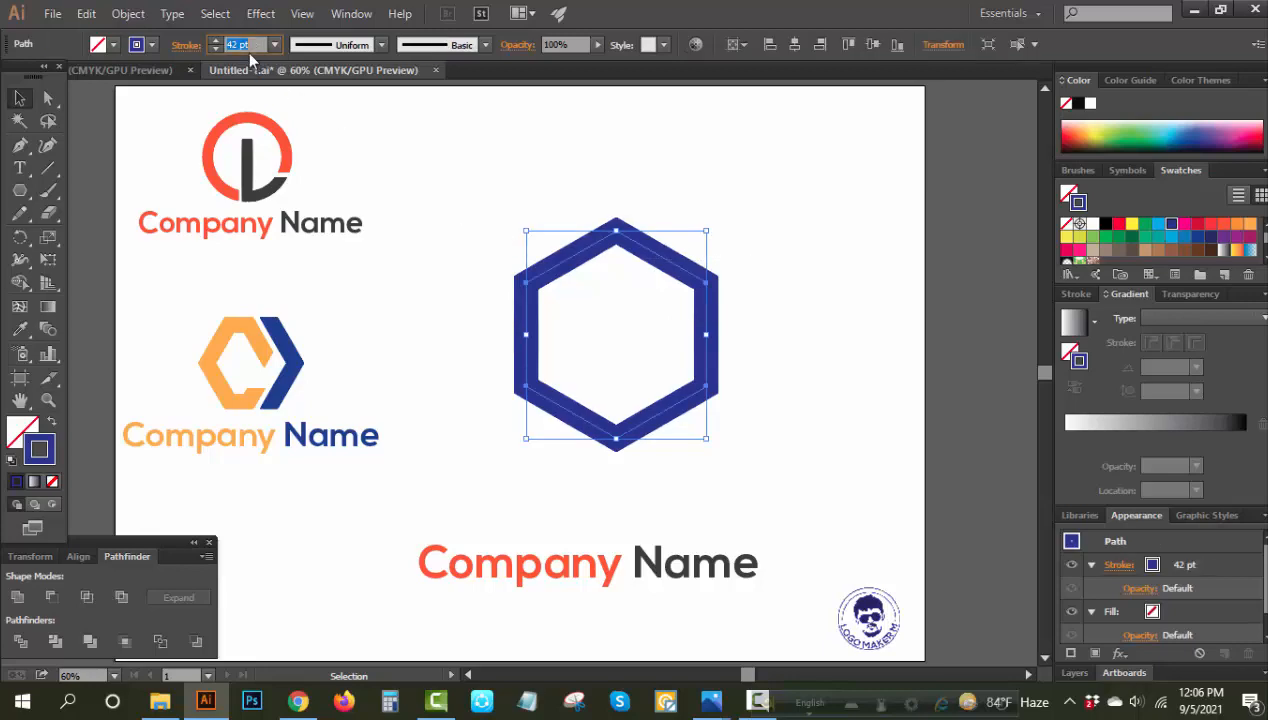
key(Up)
key(Up)
key(Up)
key(Up)
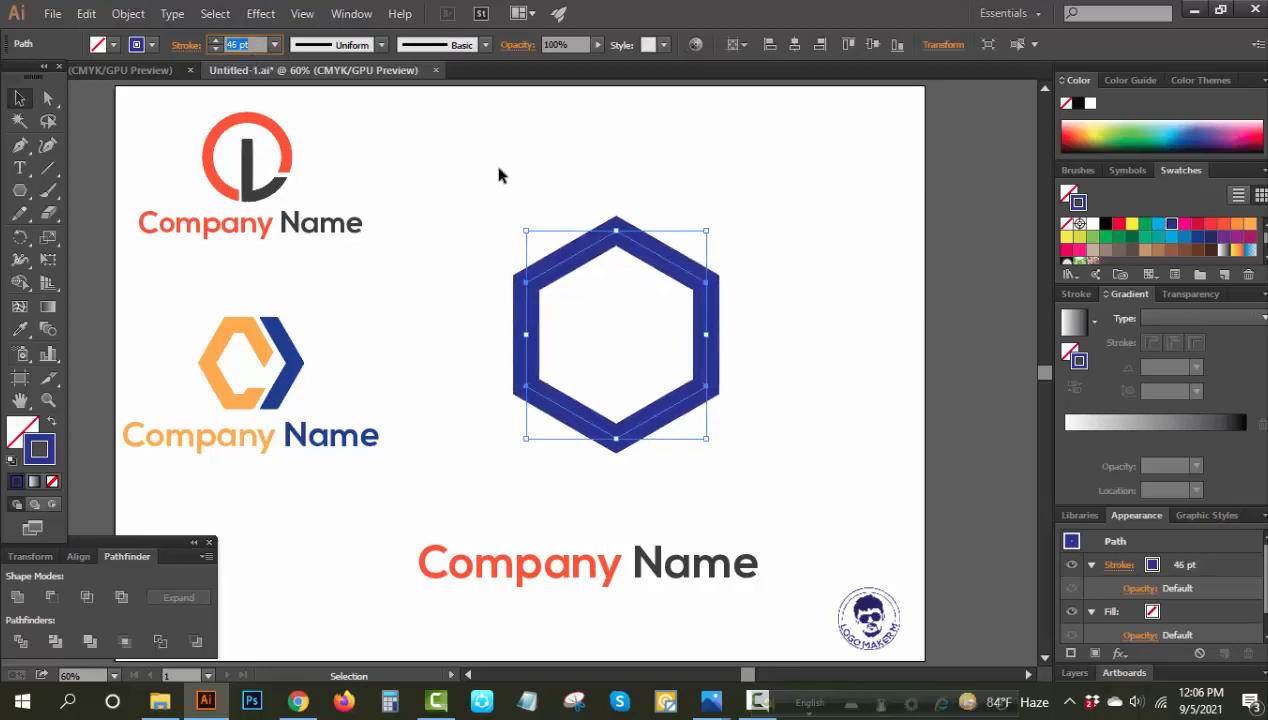
click(736, 198)
- Draw a vertical 45 pt line from inside the hexagon down past its lower corner, centred on the hexagon
click(46, 166)
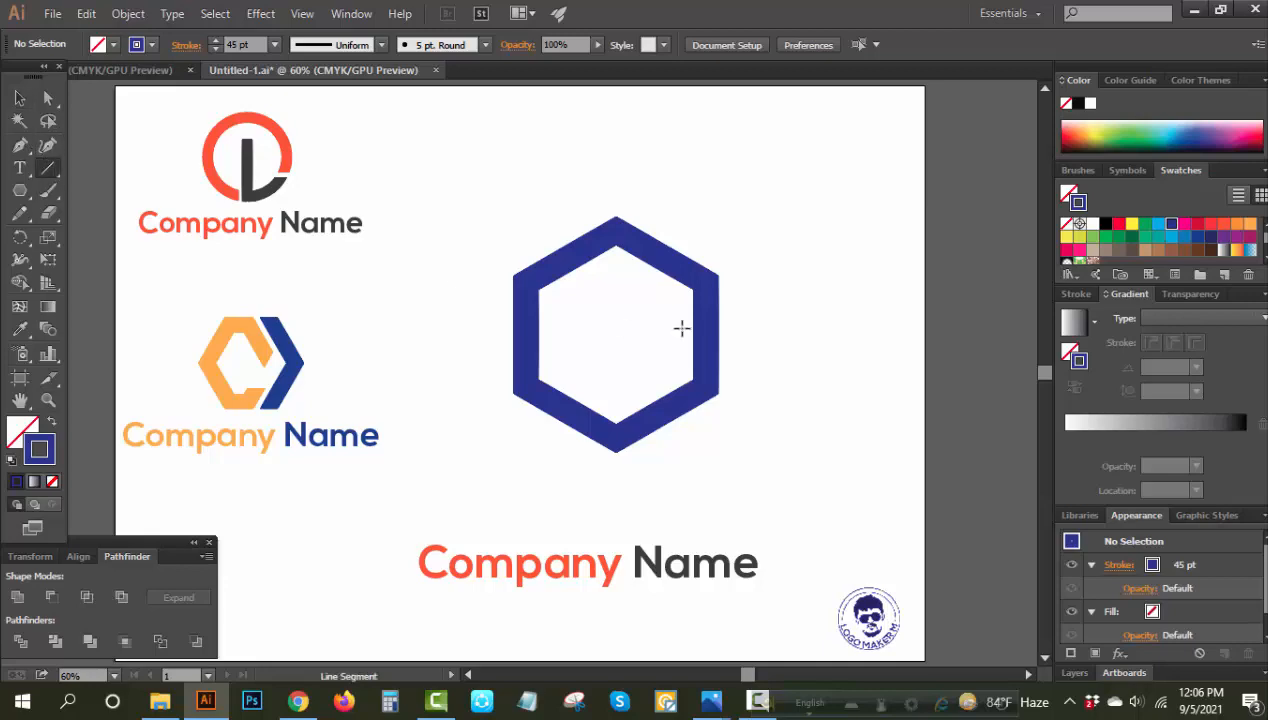
drag(617, 292, 616, 507)
click(19, 97)
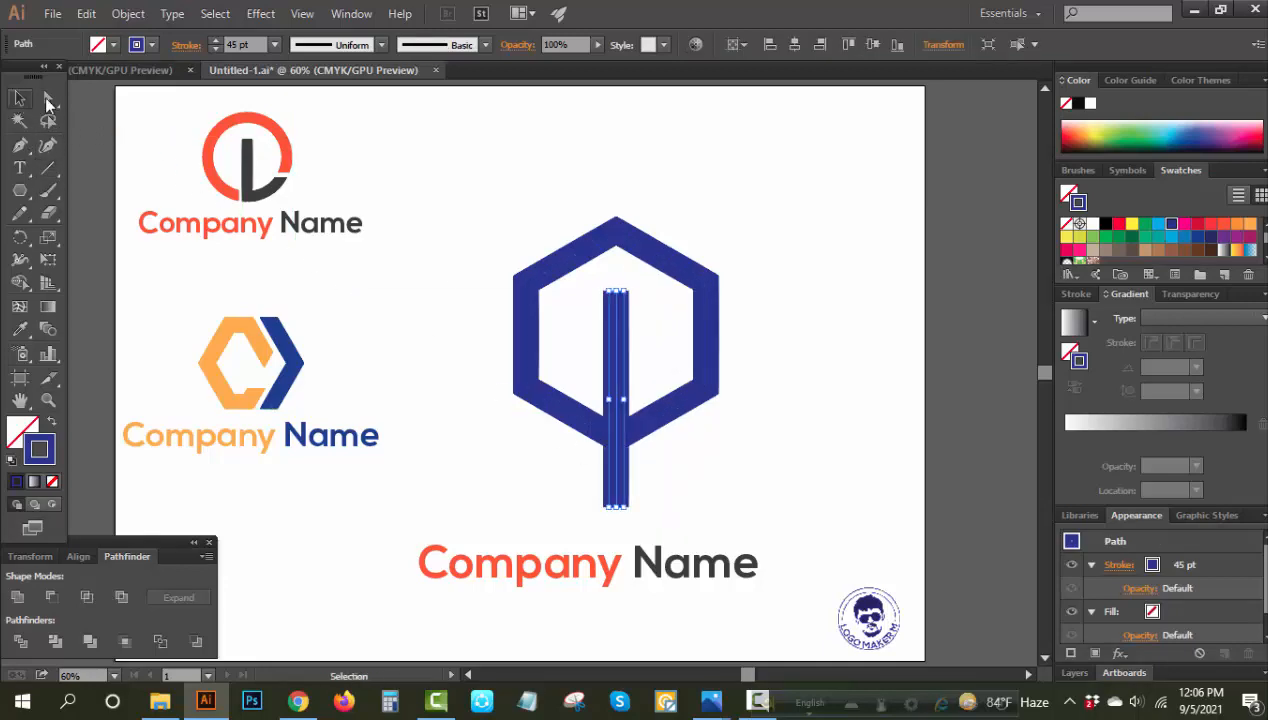
click(806, 156)
- Expand the fill and stroke of the hexagon and the vertical line into shapes
drag(810, 184, 625, 347)
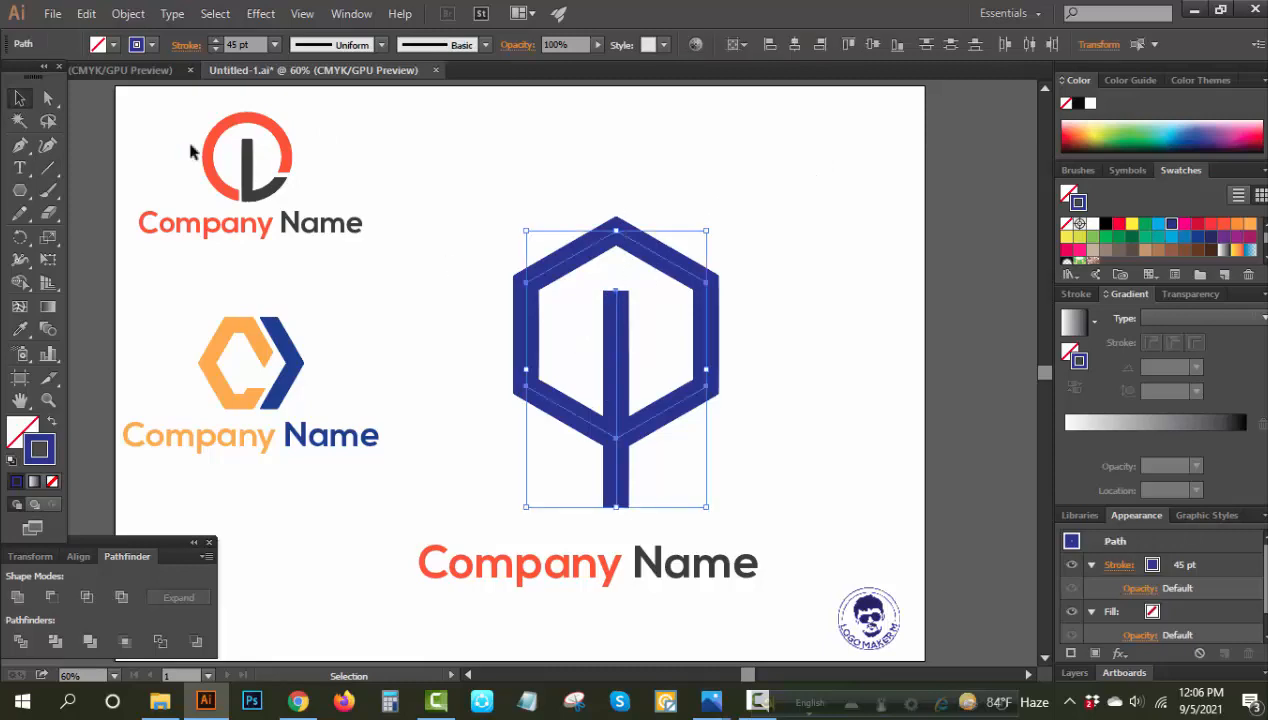
click(128, 13)
click(175, 211)
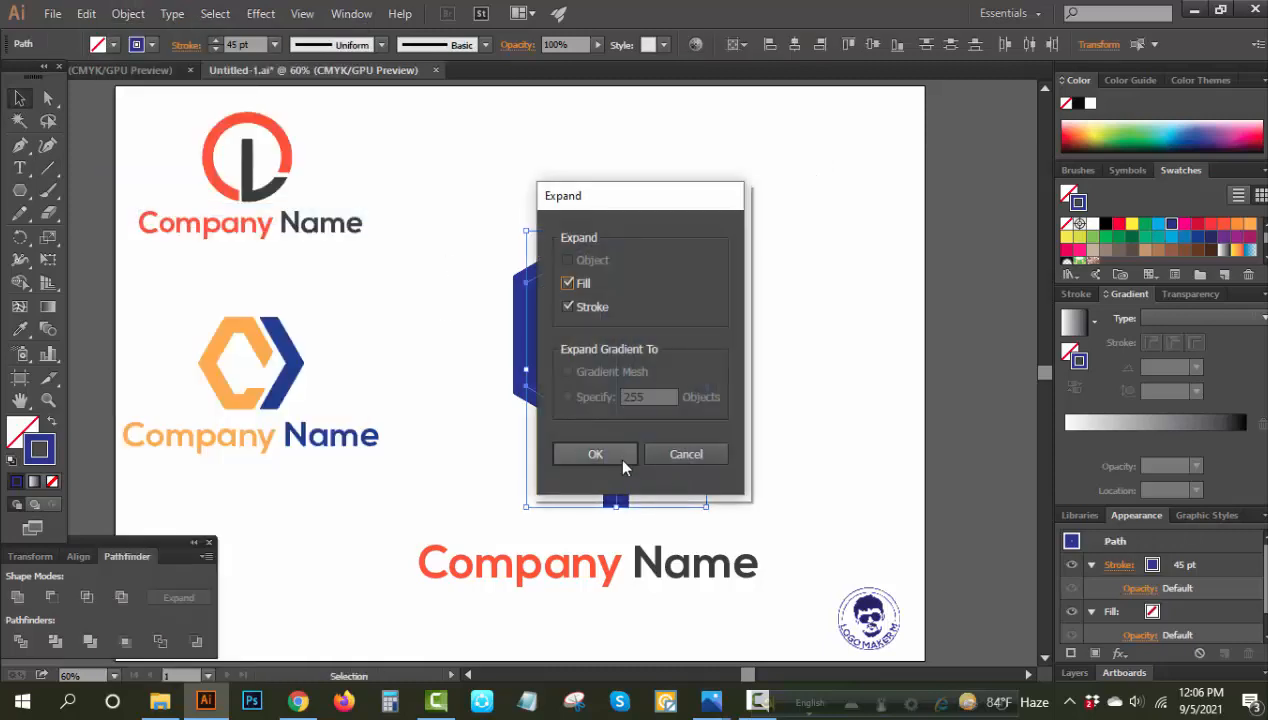
click(590, 453)
click(797, 393)
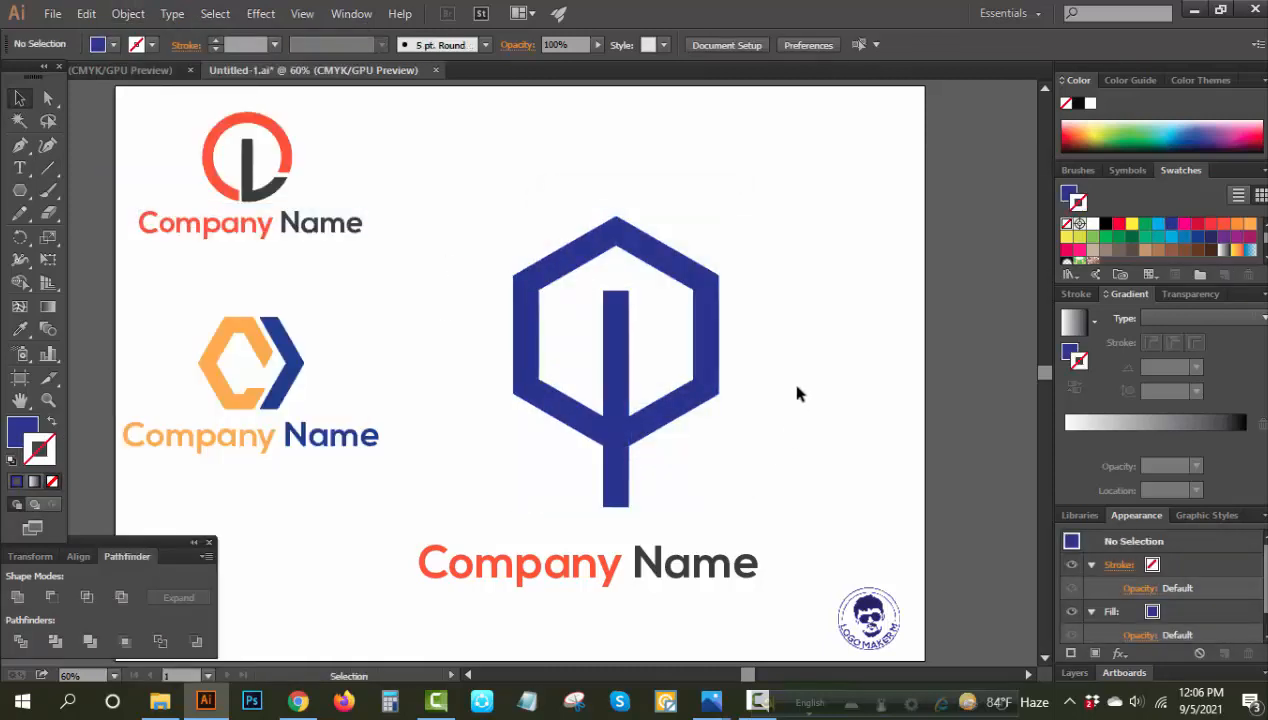
- Draw a rectangle about 24 × 398 pt along the bar's left edge and place a horizontal copy across the hexagon's right side
click(50, 170)
click(22, 191)
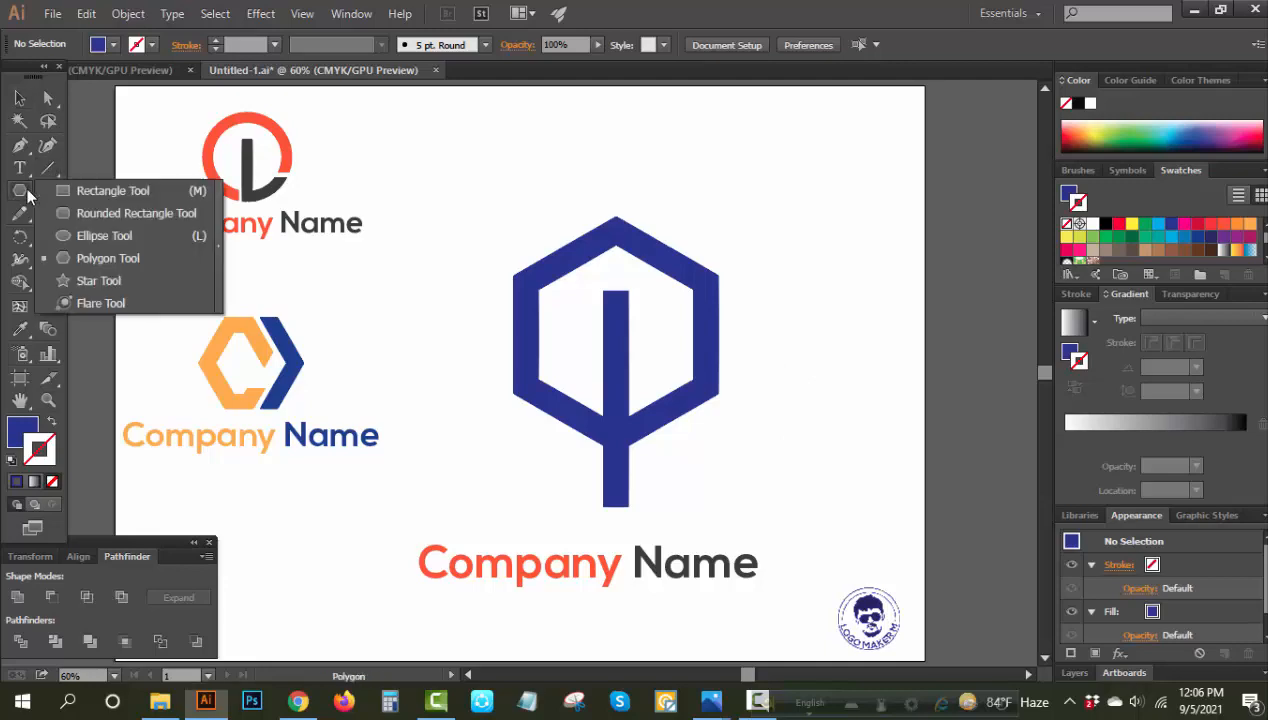
click(95, 190)
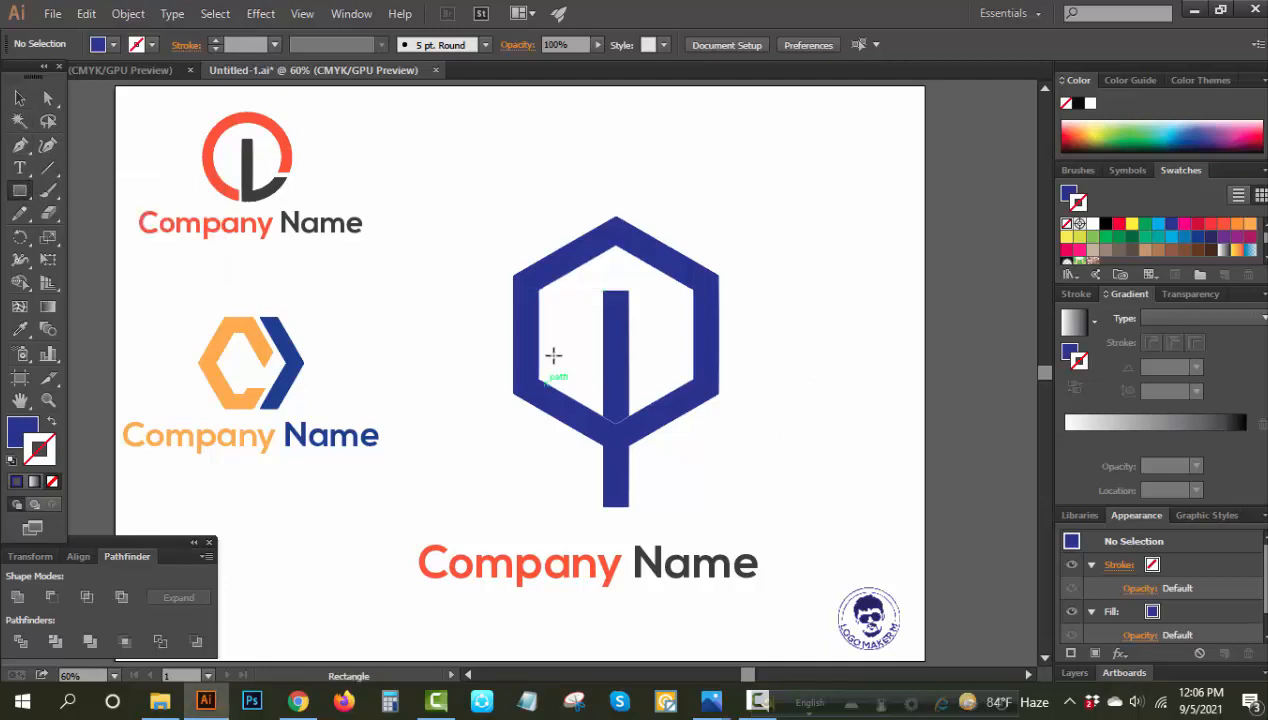
drag(589, 291, 588, 516)
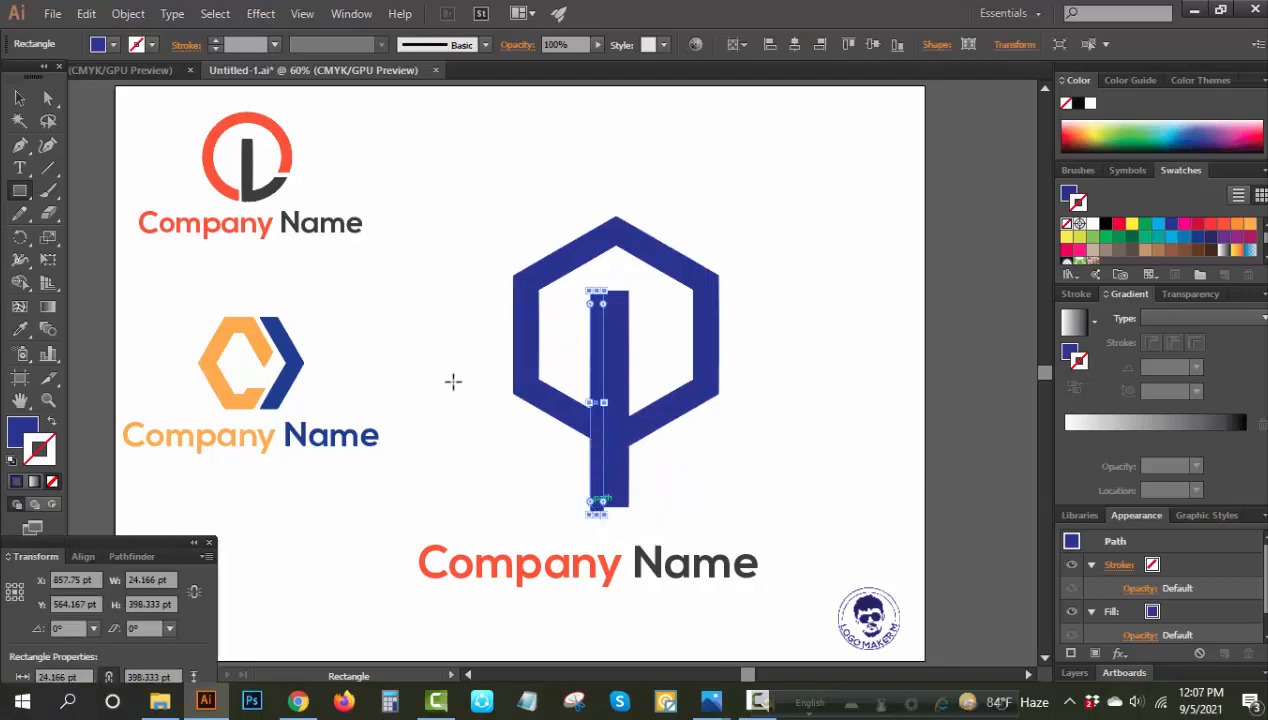
click(22, 100)
click(520, 164)
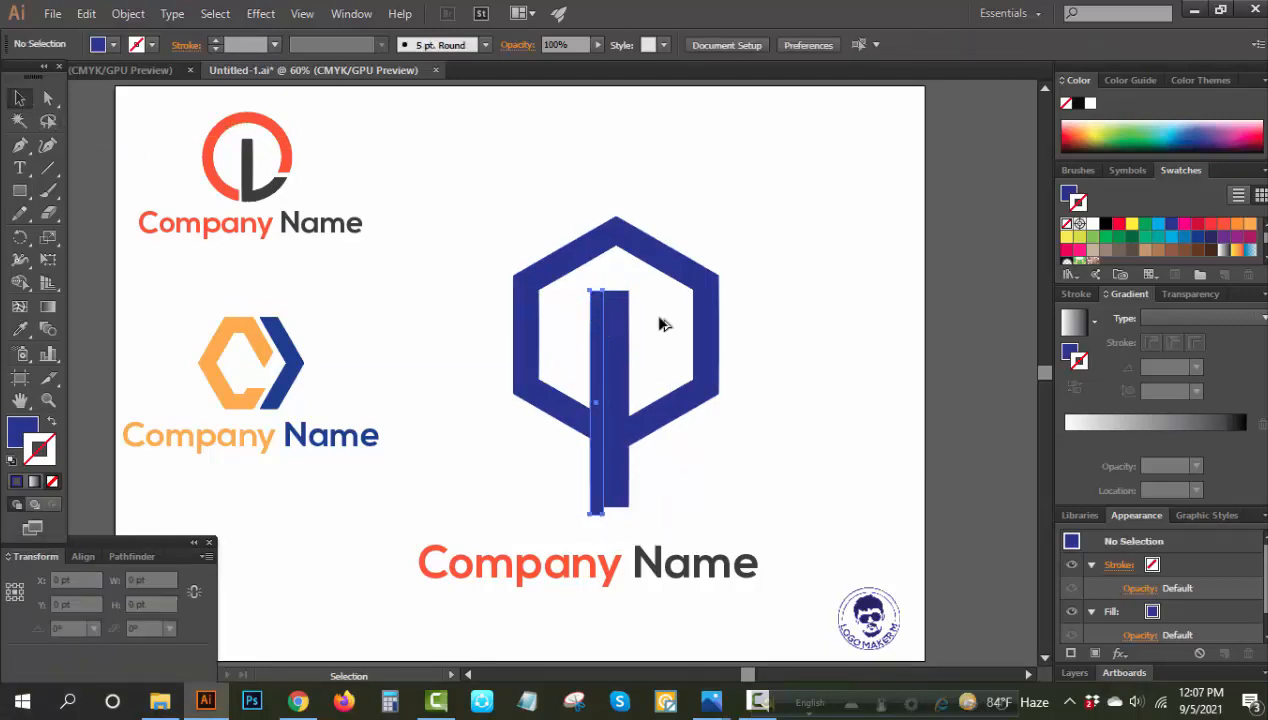
drag(660, 318, 736, 376)
click(792, 425)
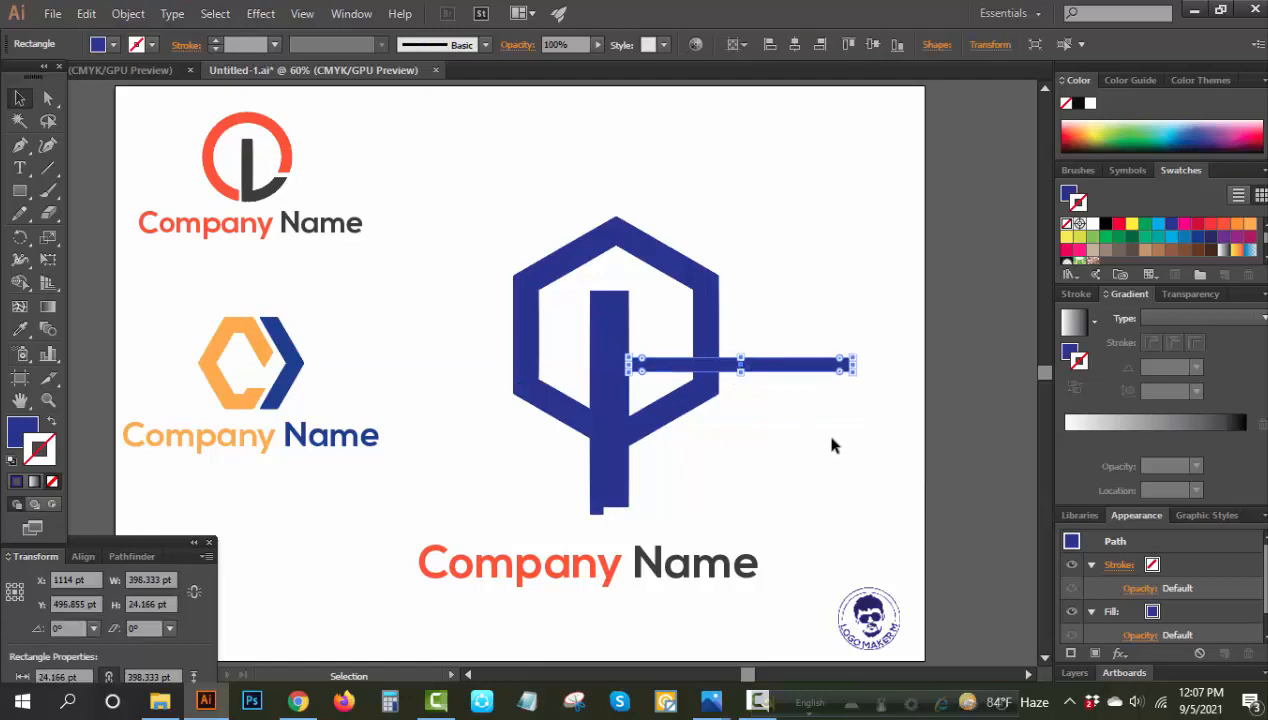
- Divide the hexagon, bar and both thin rectangles with Pathfinder and ungroup the resulting pieces
drag(800, 446, 453, 175)
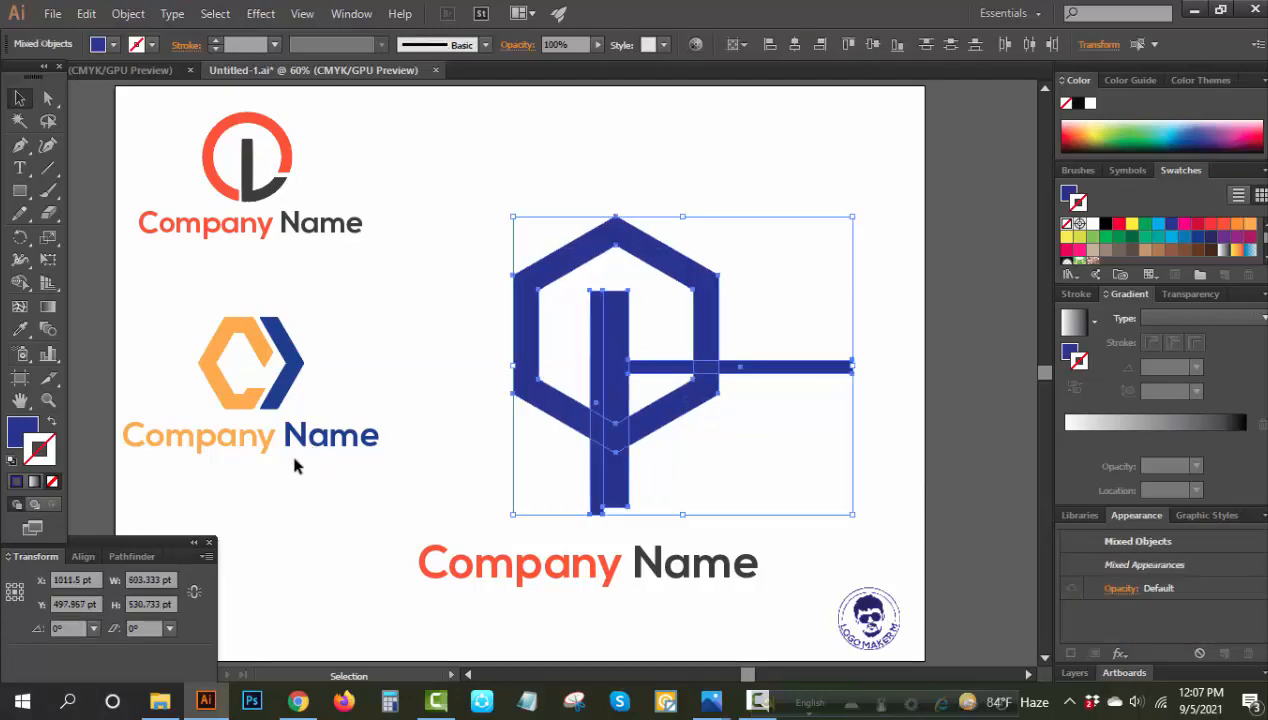
click(130, 557)
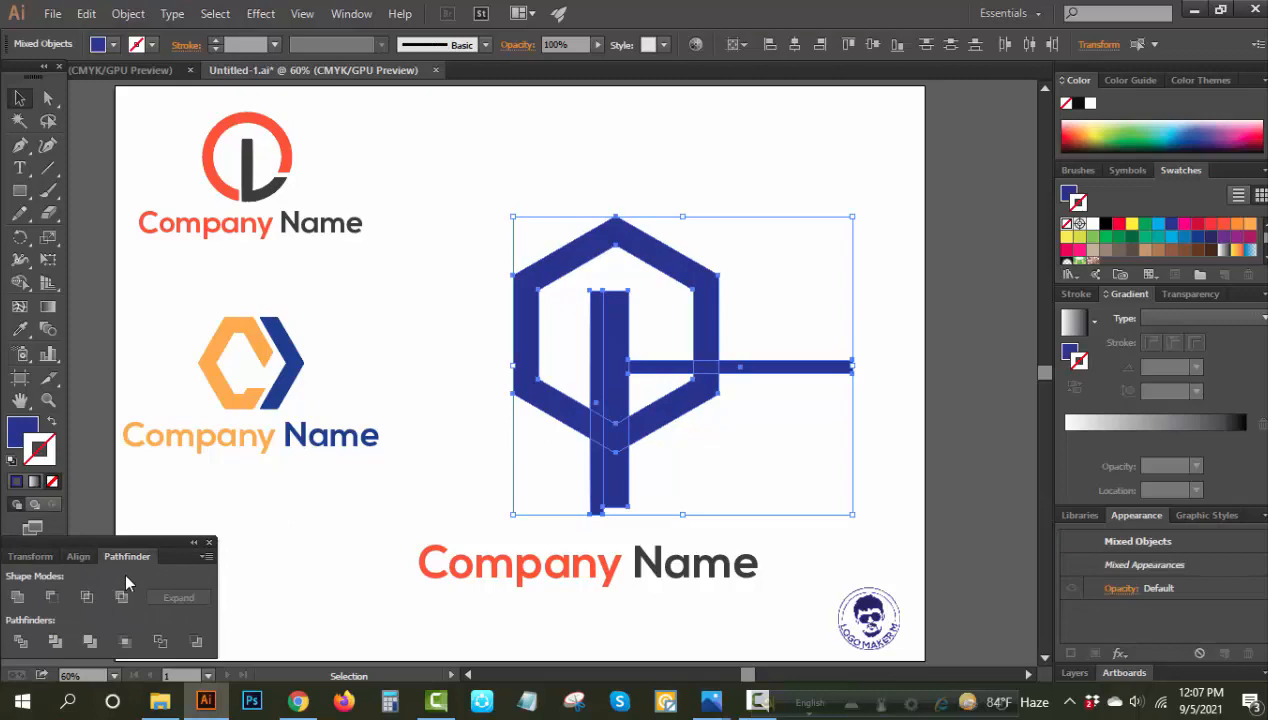
click(21, 641)
right_click(886, 248)
click(938, 351)
- Delete the pieces of the horizontal strip to cut a gap in the hexagon's right side
click(810, 367)
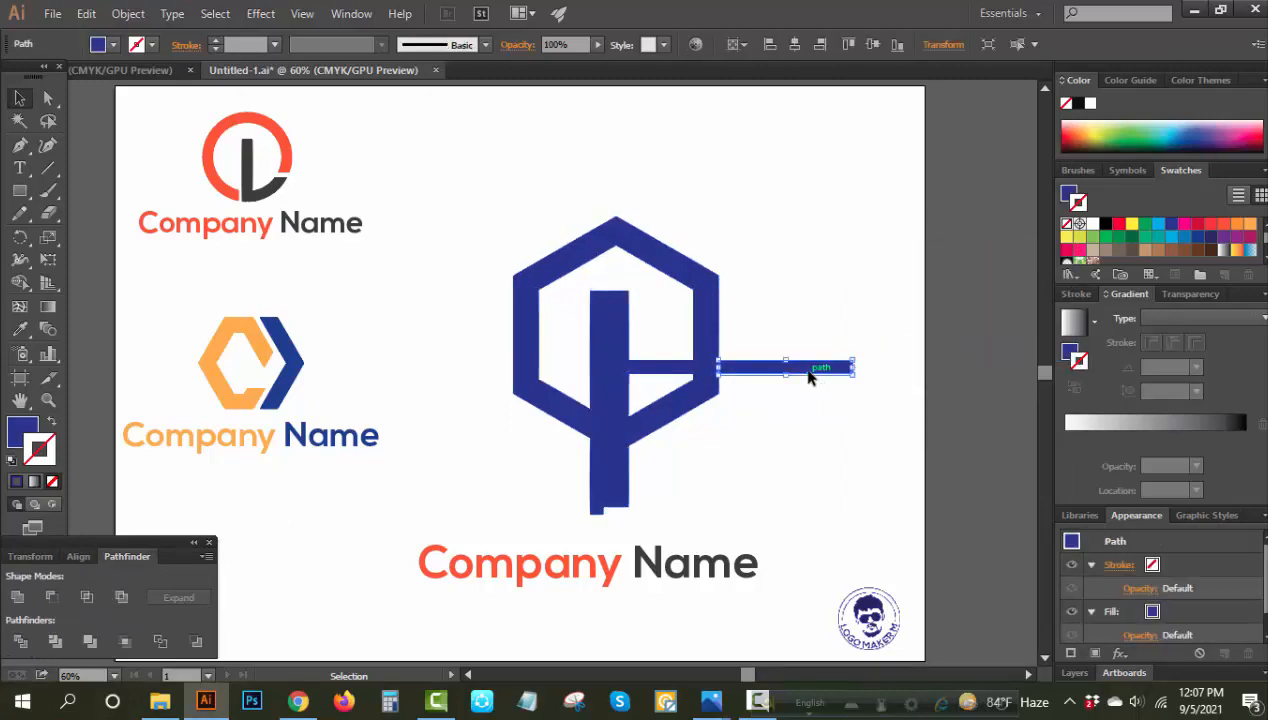
key(Delete)
click(703, 371)
key(Delete)
click(675, 370)
key(Delete)
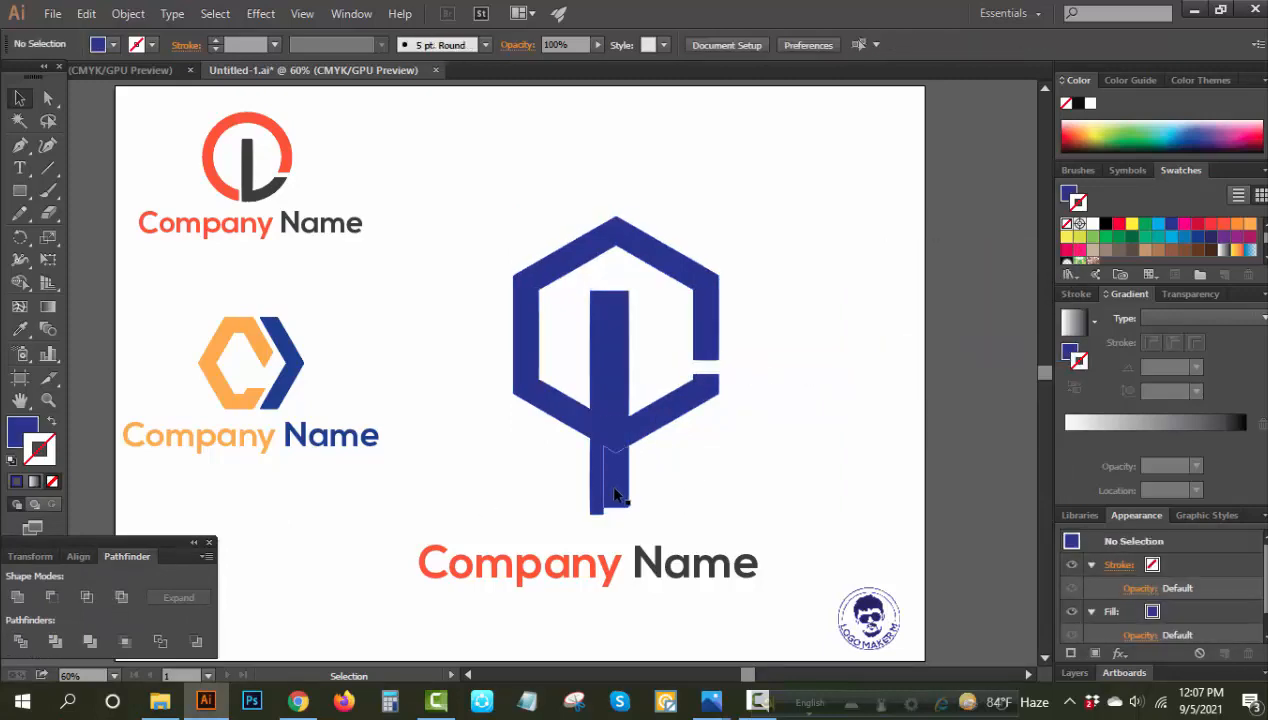
- Delete the pieces below the hexagon and the strip left of the bar, opening a gap in the lower edge
click(600, 492)
key(Delete)
click(596, 430)
key(Delete)
click(597, 405)
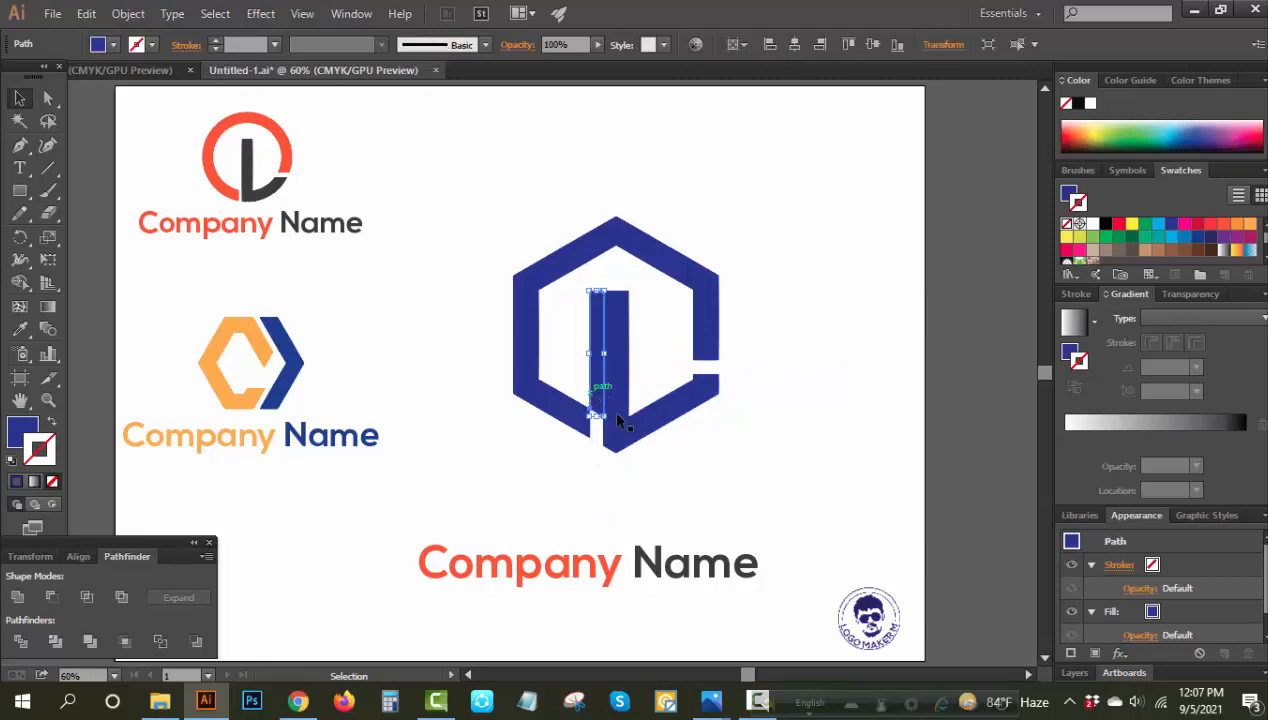
key(Delete)
- Draw a short line without fill or stroke, select all matching invisible paths with the Magic Wand and delete them
click(48, 168)
mouse_move(366, 138)
mouse_down()
mouse_move(287, 135)
mouse_move(325, 163)
mouse_up()
key(y)
click(328, 159)
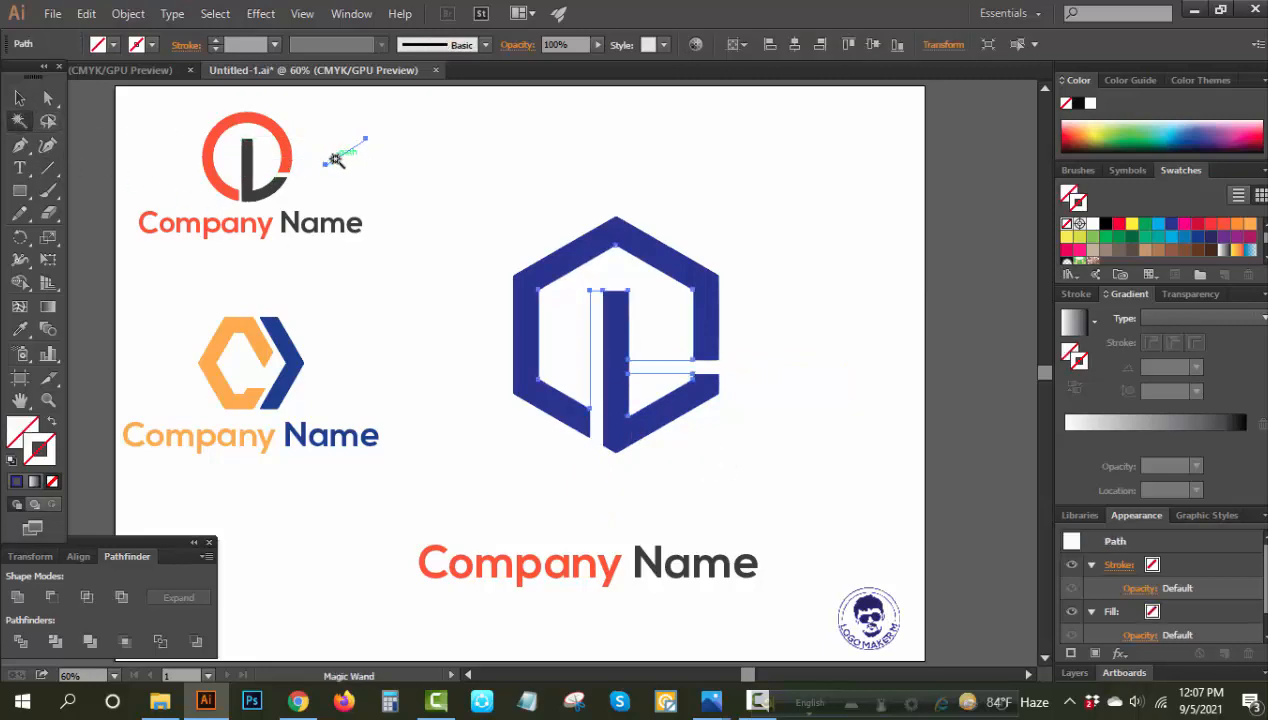
key(Delete)
- Unite the remaining pieces of the hexagonal mark with Pathfinder
click(20, 98)
drag(484, 195, 834, 500)
click(19, 600)
click(695, 485)
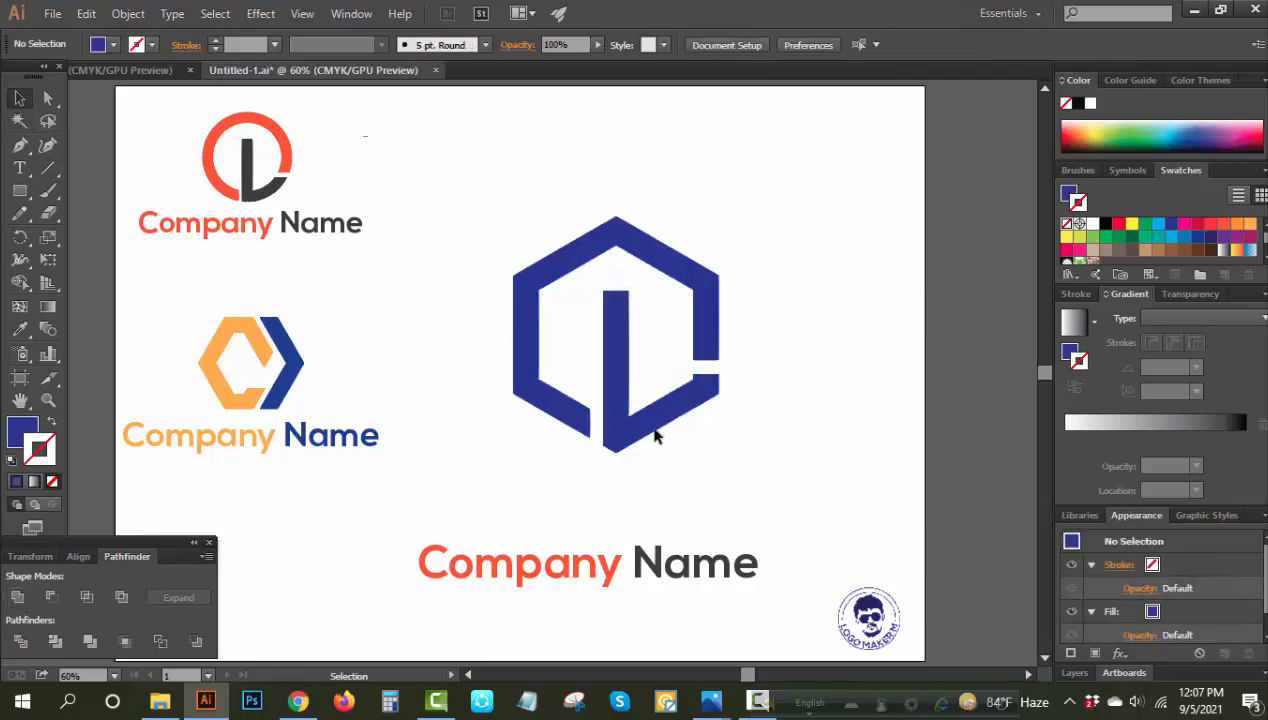
- Scale the hexagonal mark down and place it just above the spare "Company Name" text
click(657, 433)
drag(718, 455, 592, 534)
click(726, 466)
- Align the hexagonal mark and the "Company Name" text to the artboard's horizontal centre
drag(760, 455, 500, 600)
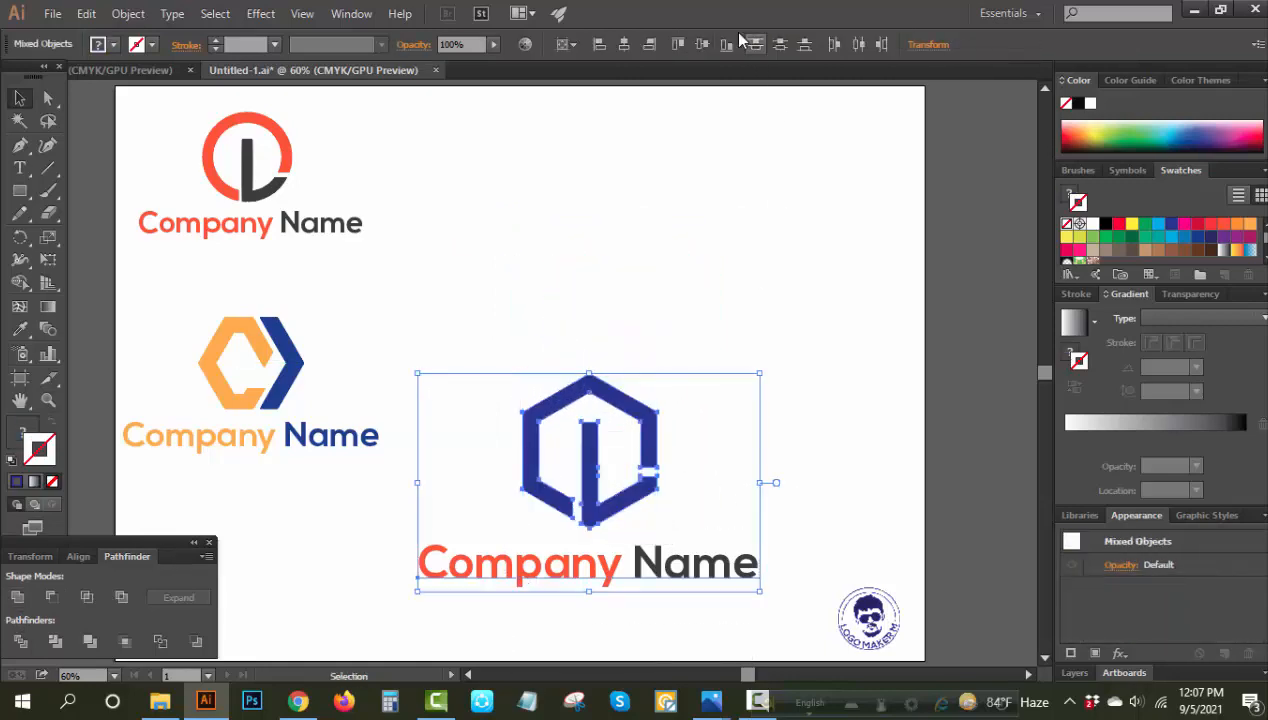
click(646, 45)
click(655, 435)
drag(655, 435, 378, 662)
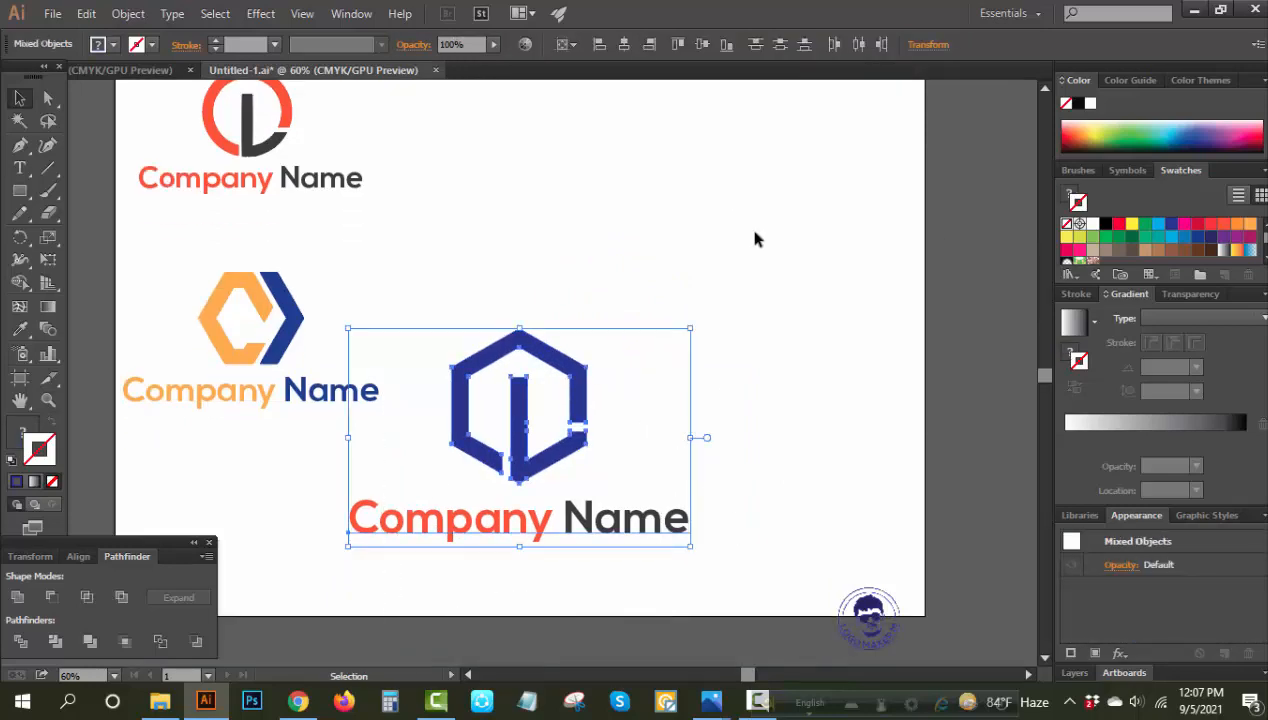
- Group the hexagonal mark with its text and place the group, scaled down, in the artboard's upper-right corner
right_click(756, 238)
click(800, 320)
click(702, 44)
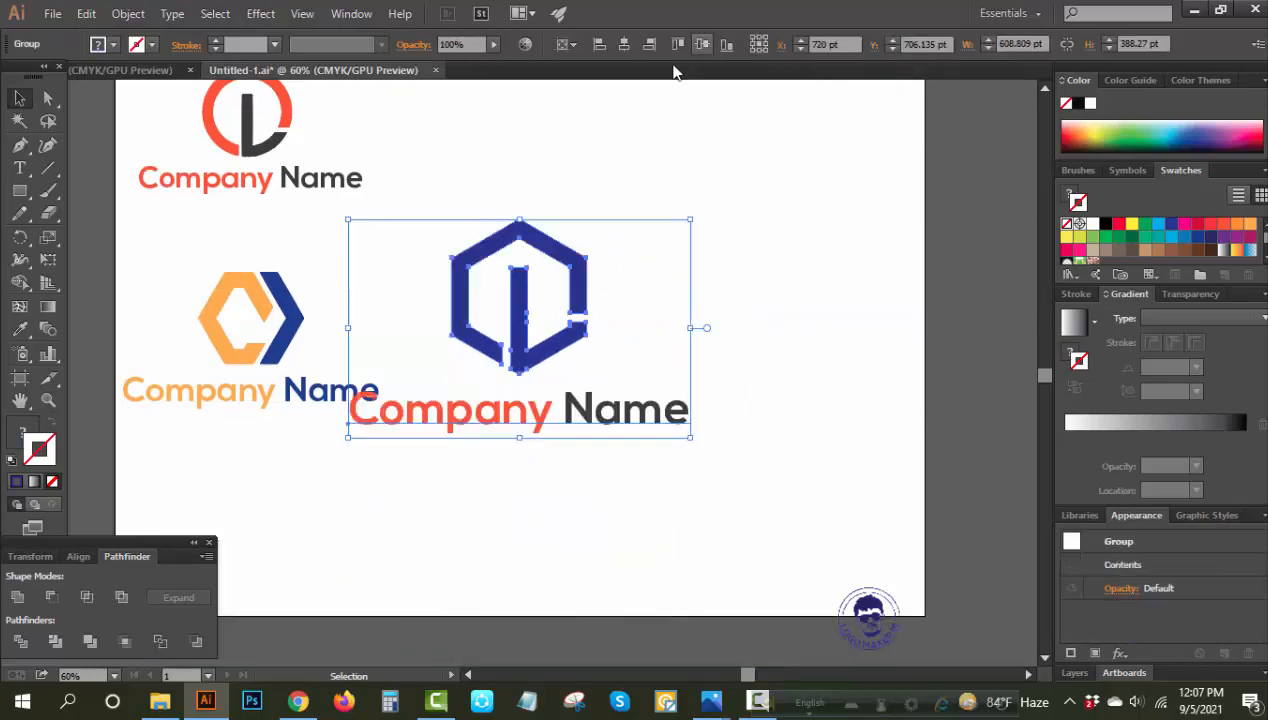
click(792, 172)
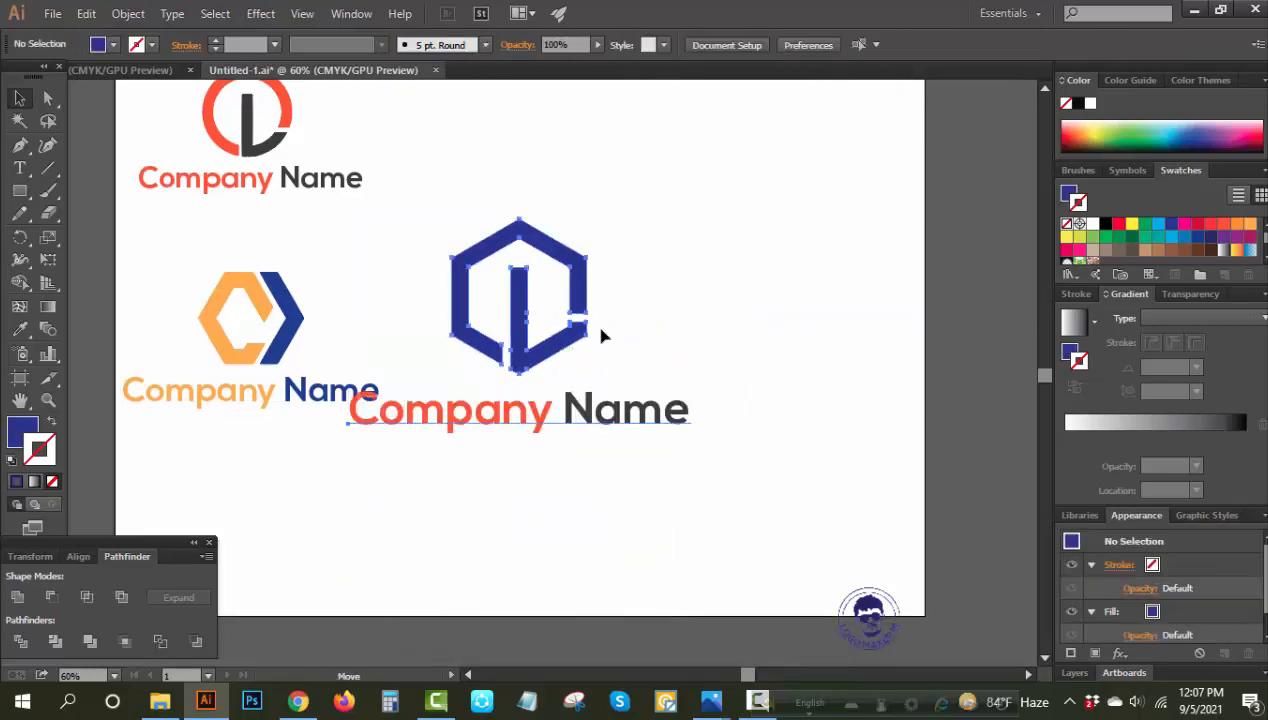
drag(600, 334, 784, 258)
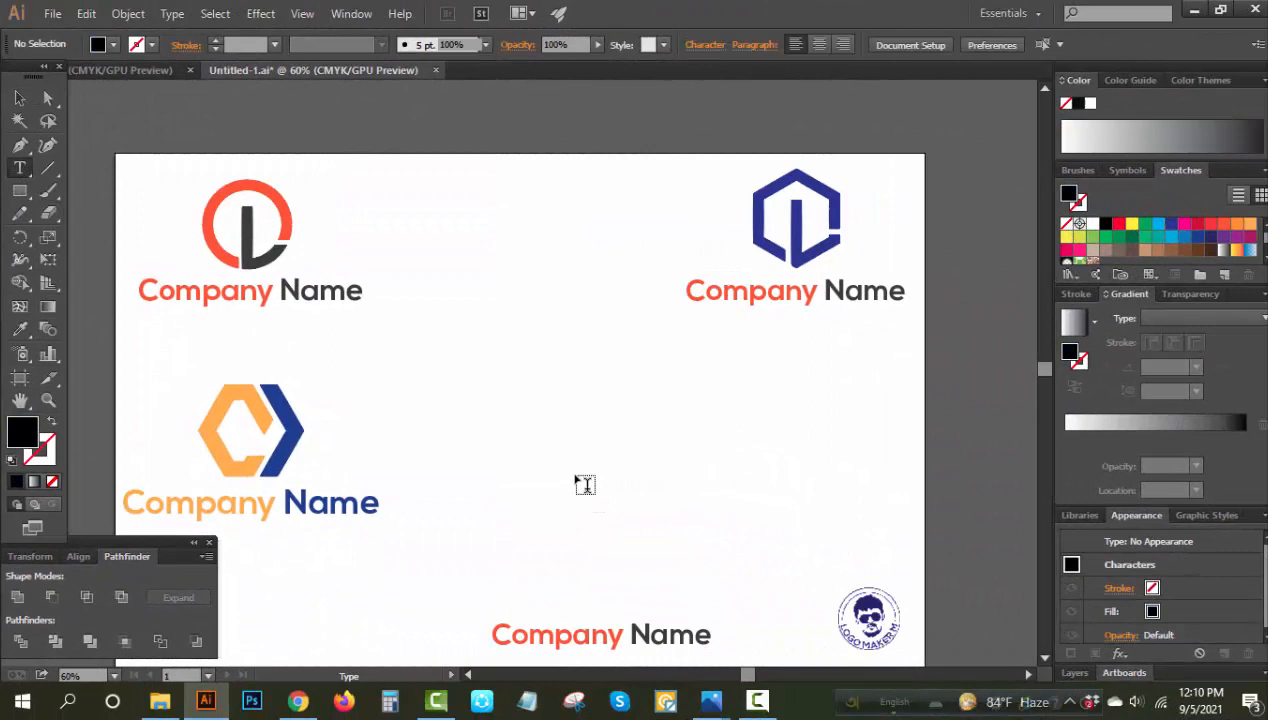
- Add the text "lc" in the empty middle of the artboard and scale it up to about 193.5 pt
click(578, 478)
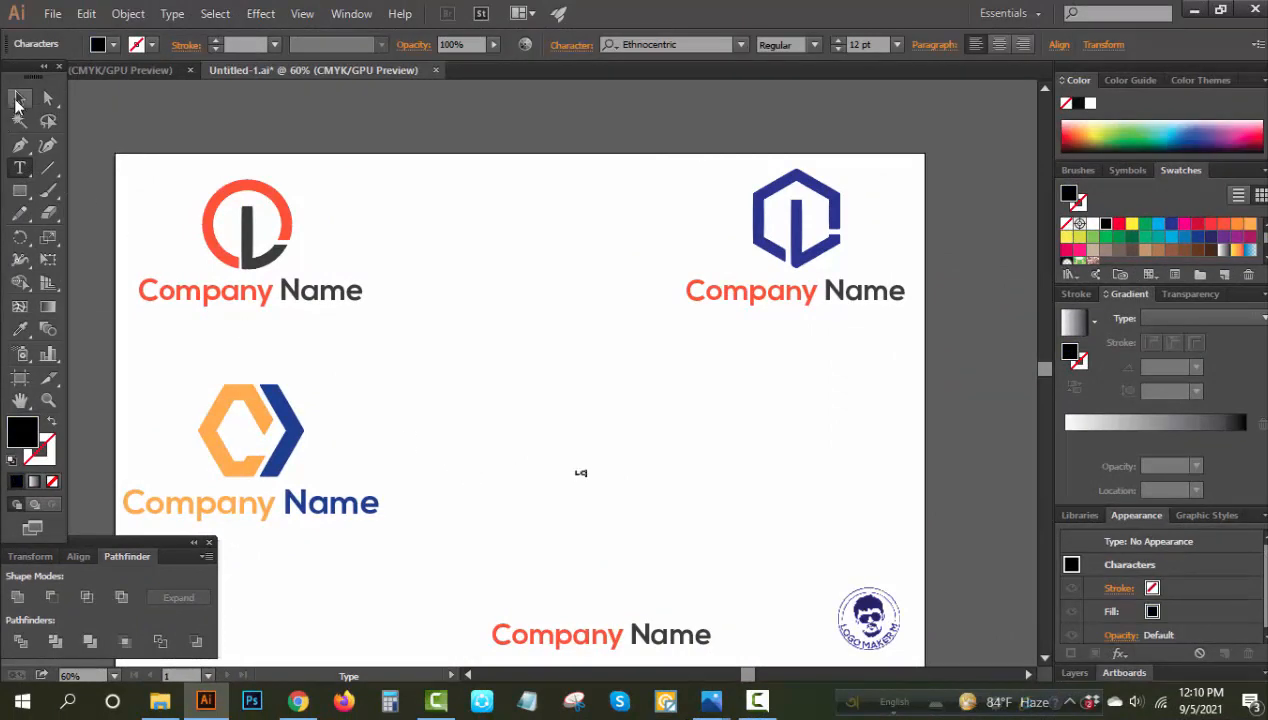
click(19, 98)
drag(590, 483, 668, 510)
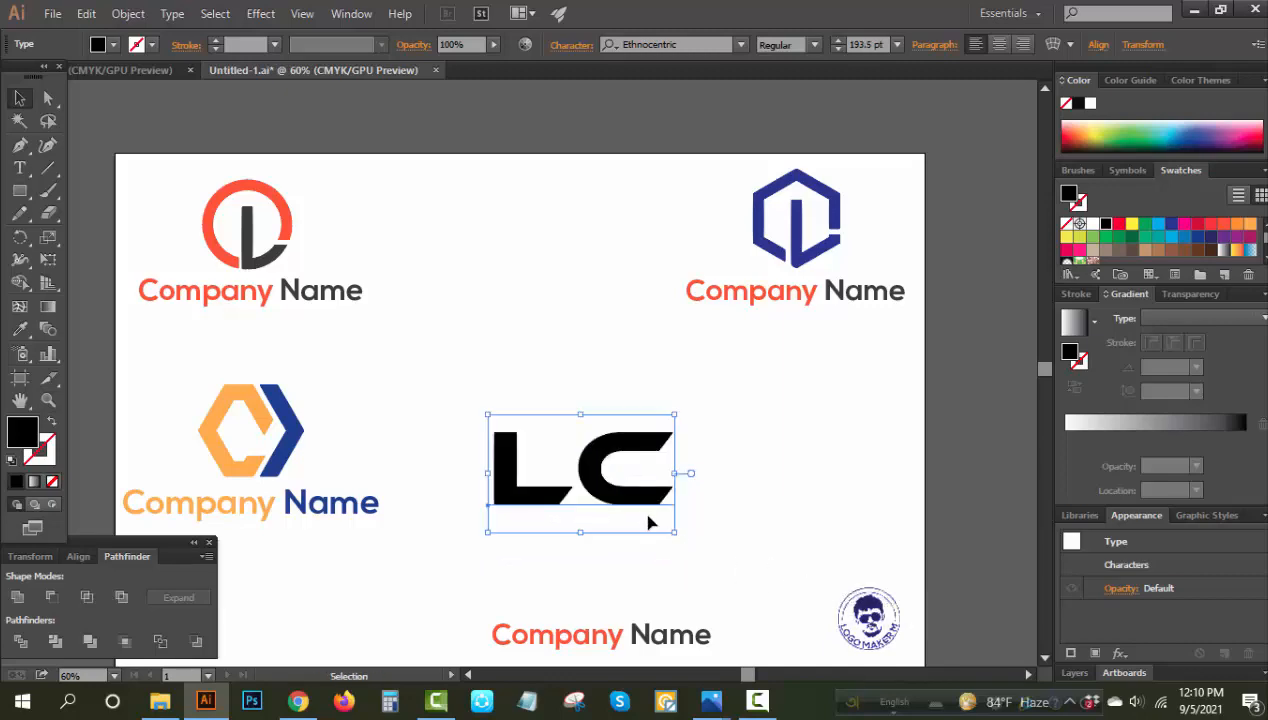
- Set the "lc" text in the bold OPTIEdgarBold-Extended font and change its case to UPPERCASE
click(683, 44)
click(172, 13)
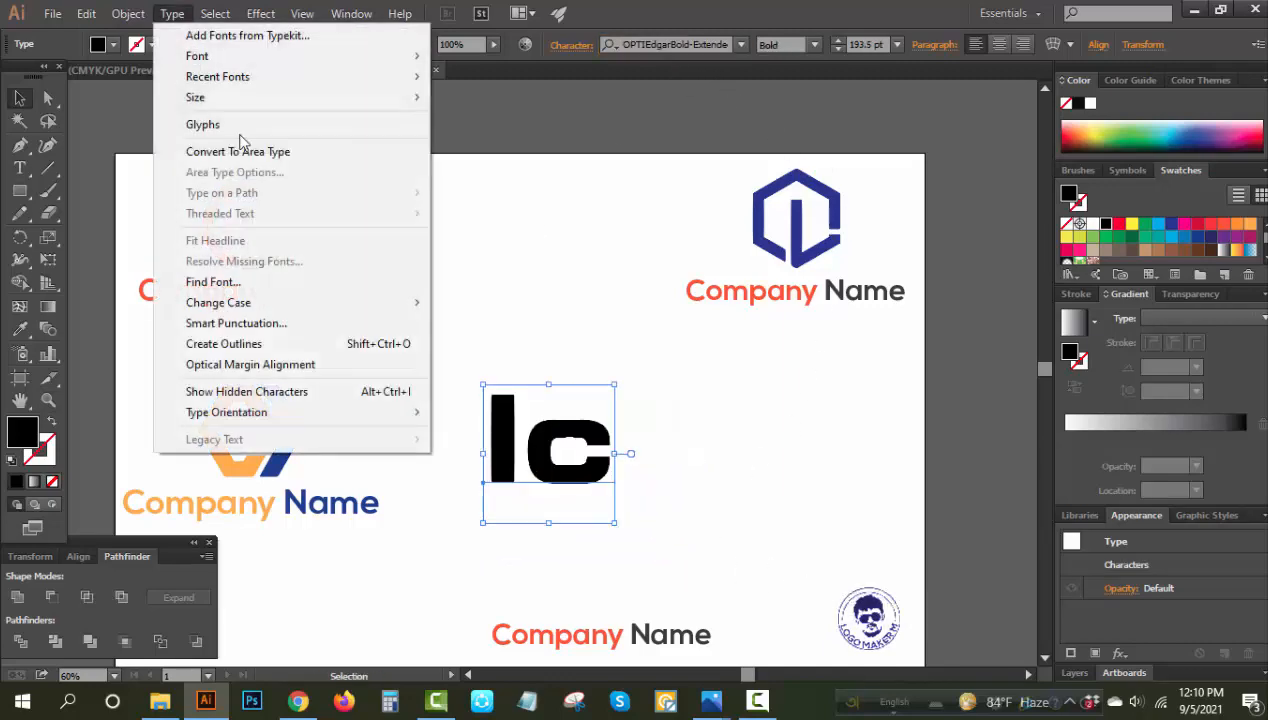
mouse_move(243, 303)
click(482, 302)
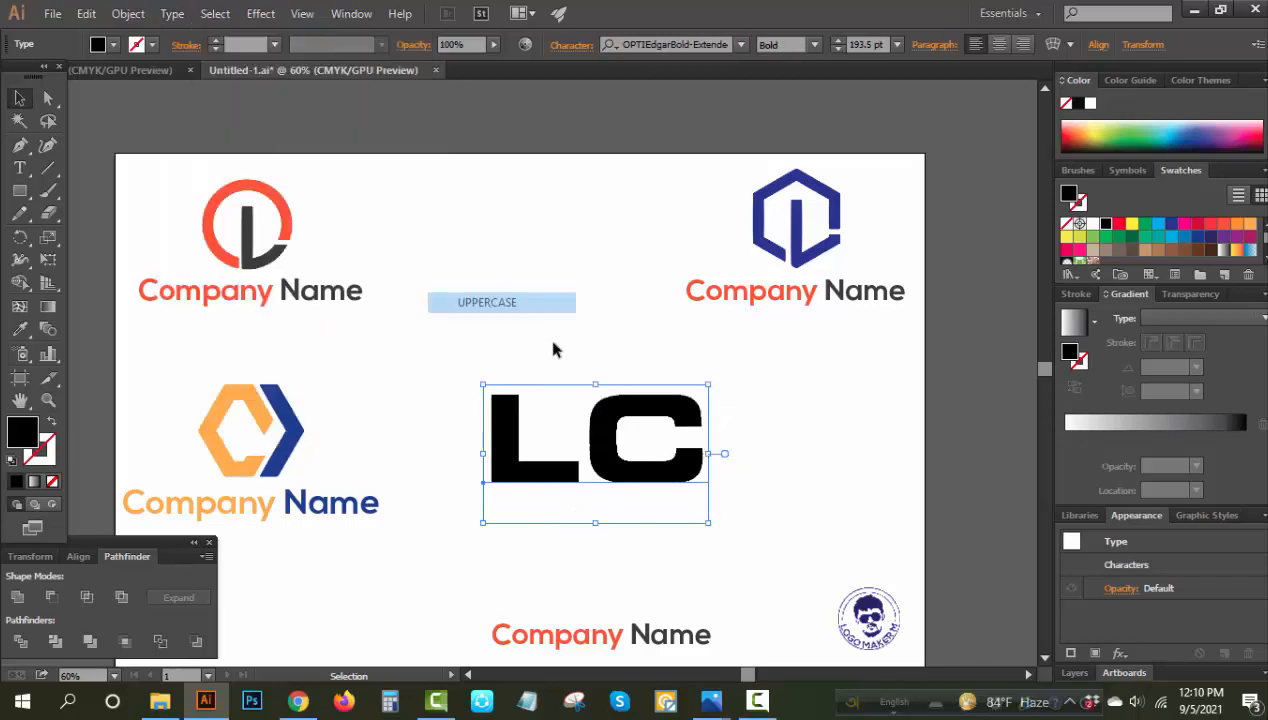
- Convert the LC text to outlines, ungroup it and move the C so that it overlaps the L
right_click(604, 483)
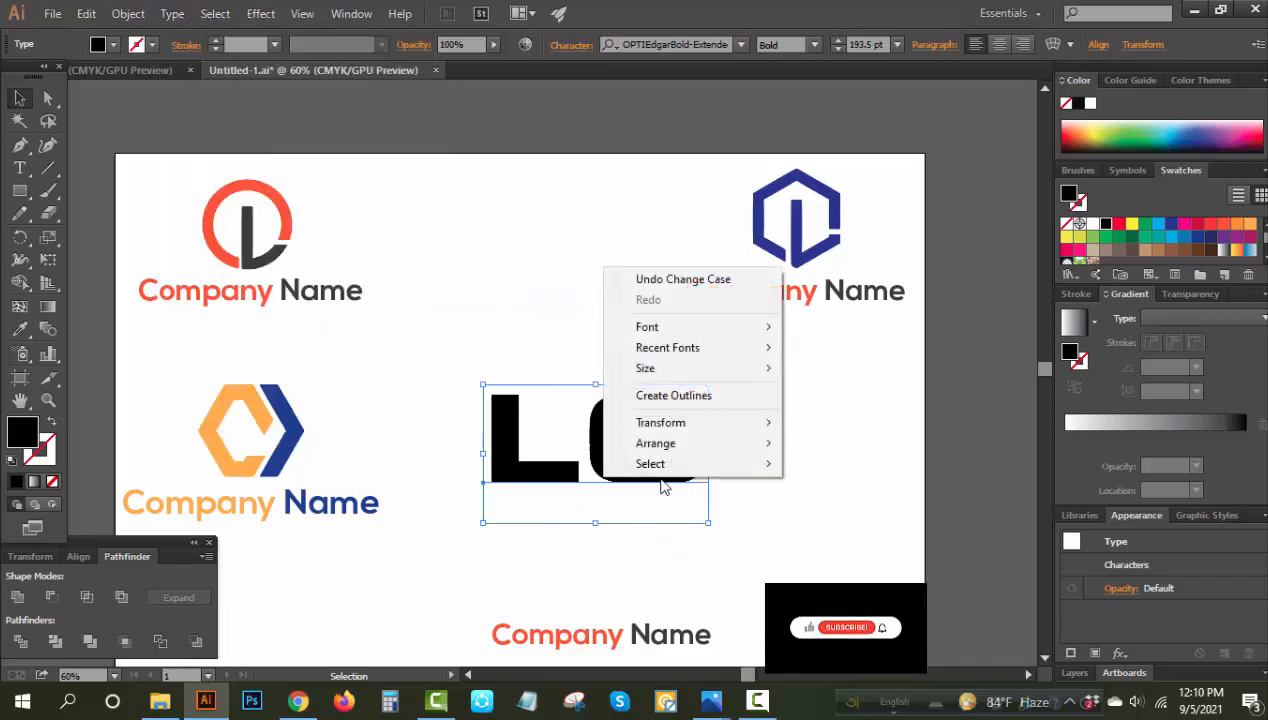
click(682, 395)
right_click(668, 489)
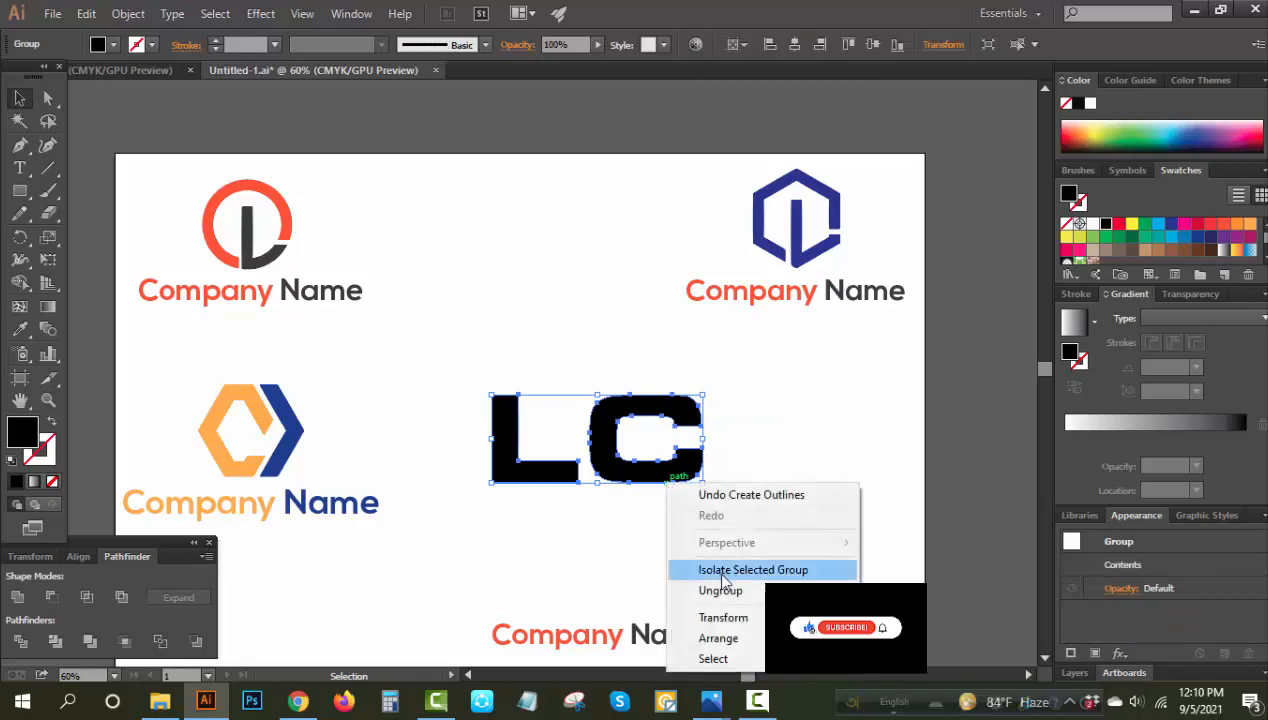
click(700, 584)
click(665, 580)
drag(646, 484, 591, 493)
- Apply an outward Offset Path effect with miter joins to the overlapping L and C, and expand its appearance
click(1120, 653)
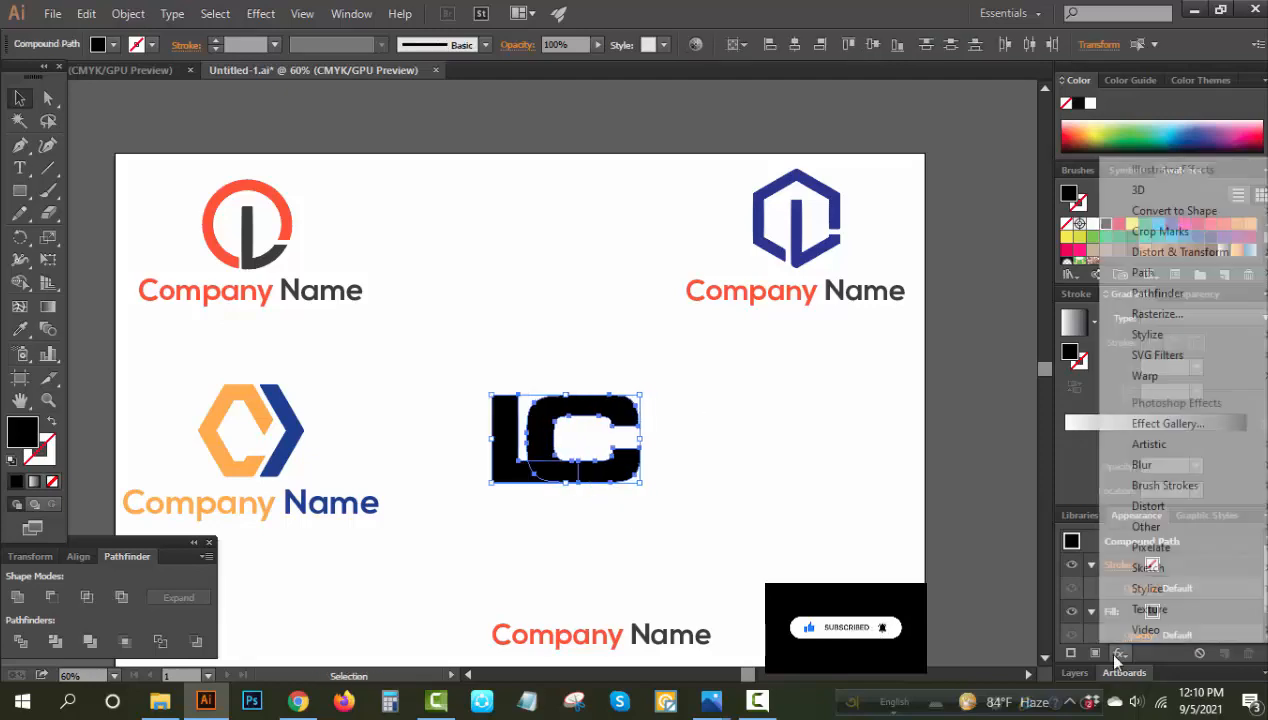
mouse_move(1147, 277)
click(975, 272)
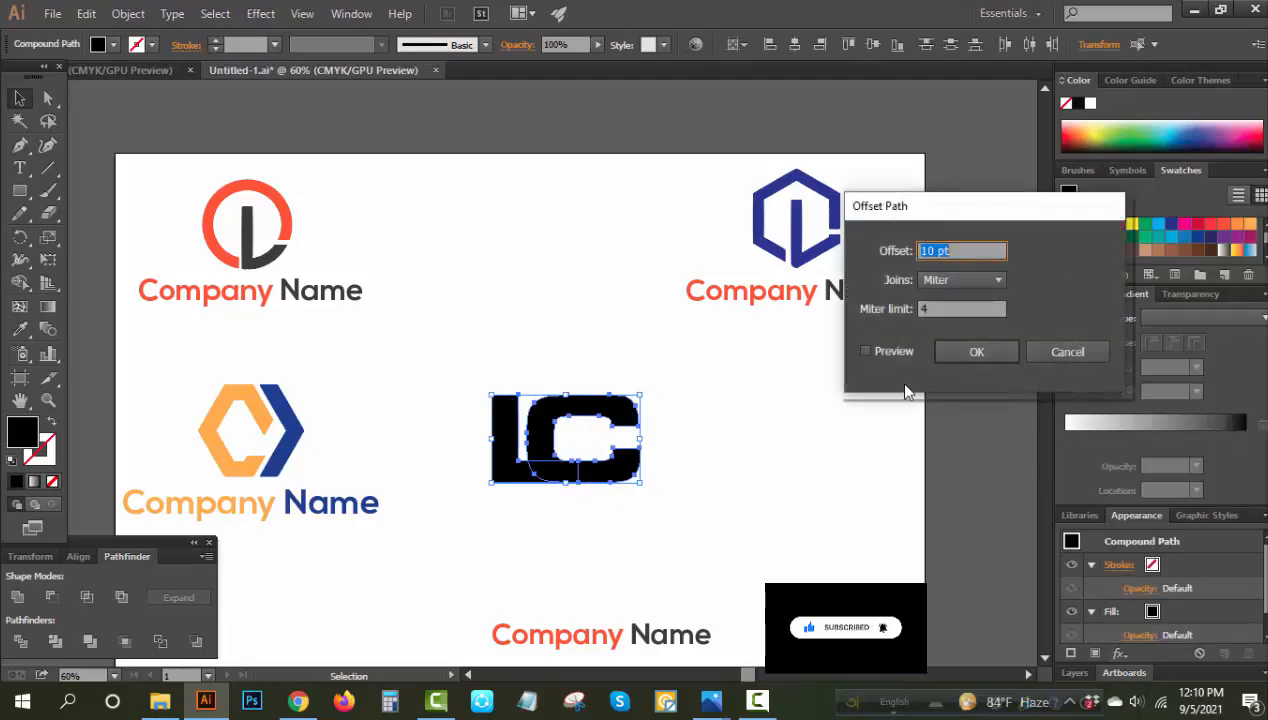
click(866, 352)
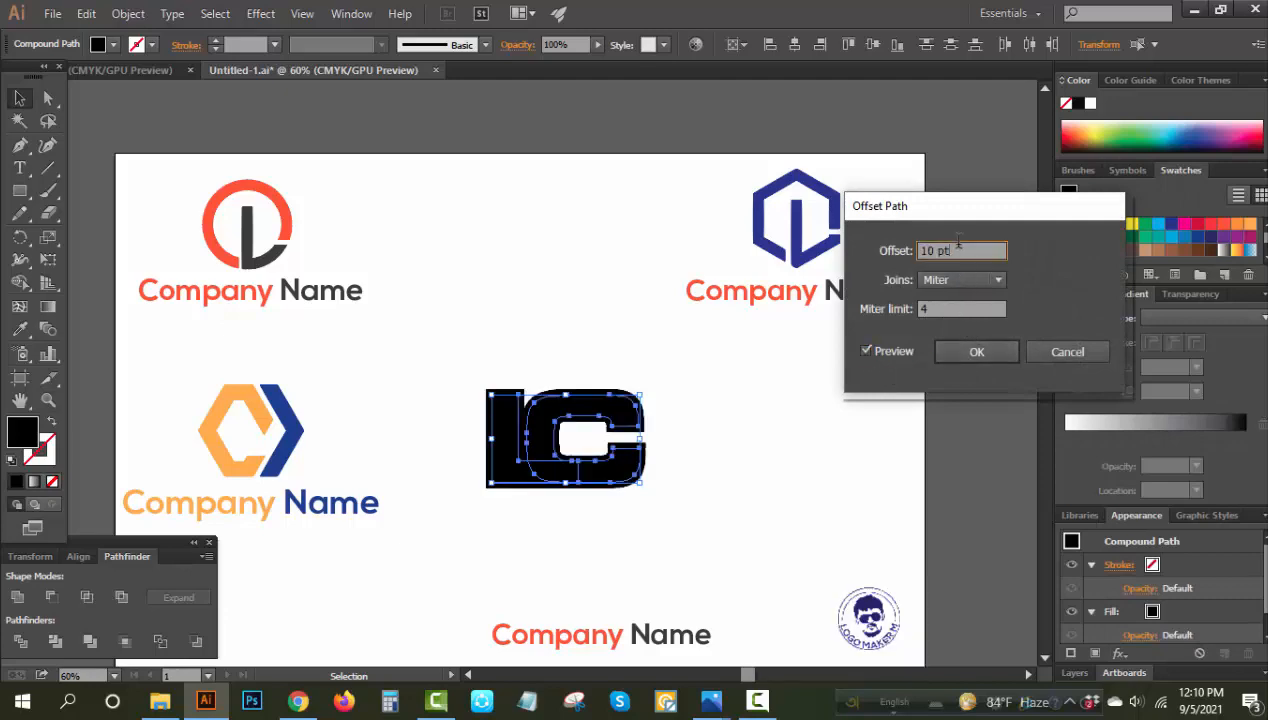
click(987, 352)
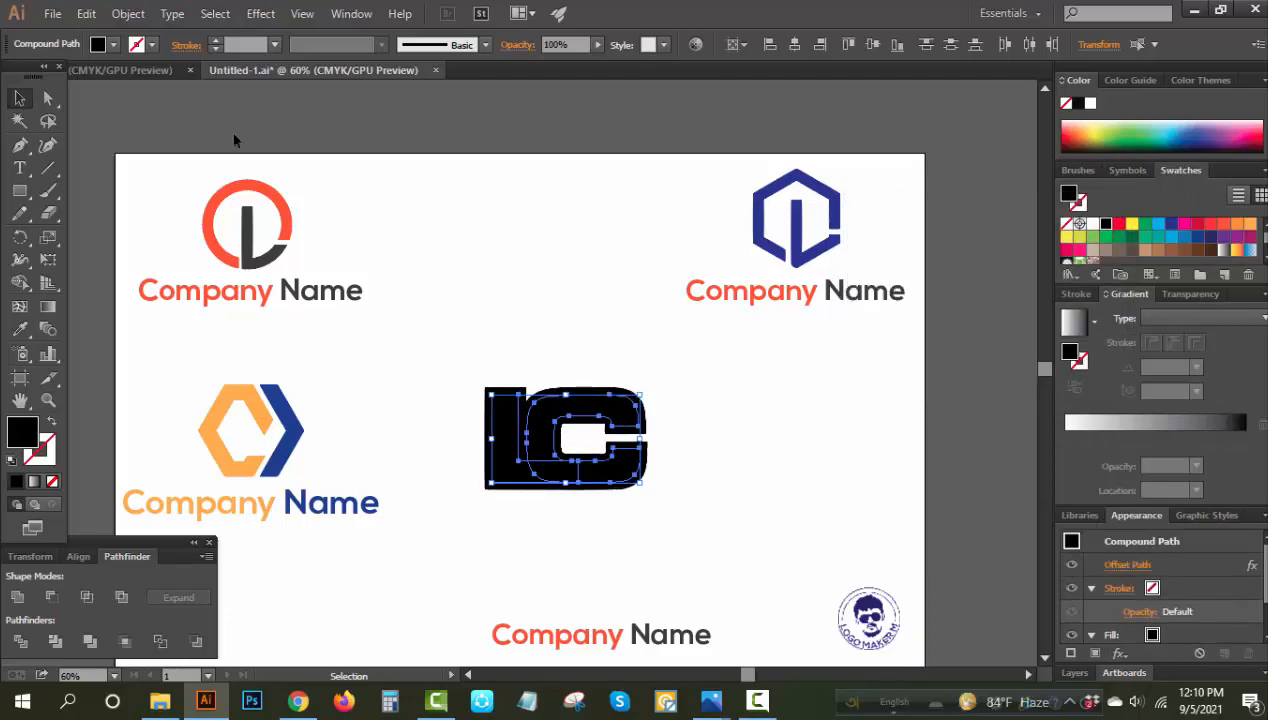
click(128, 13)
click(207, 236)
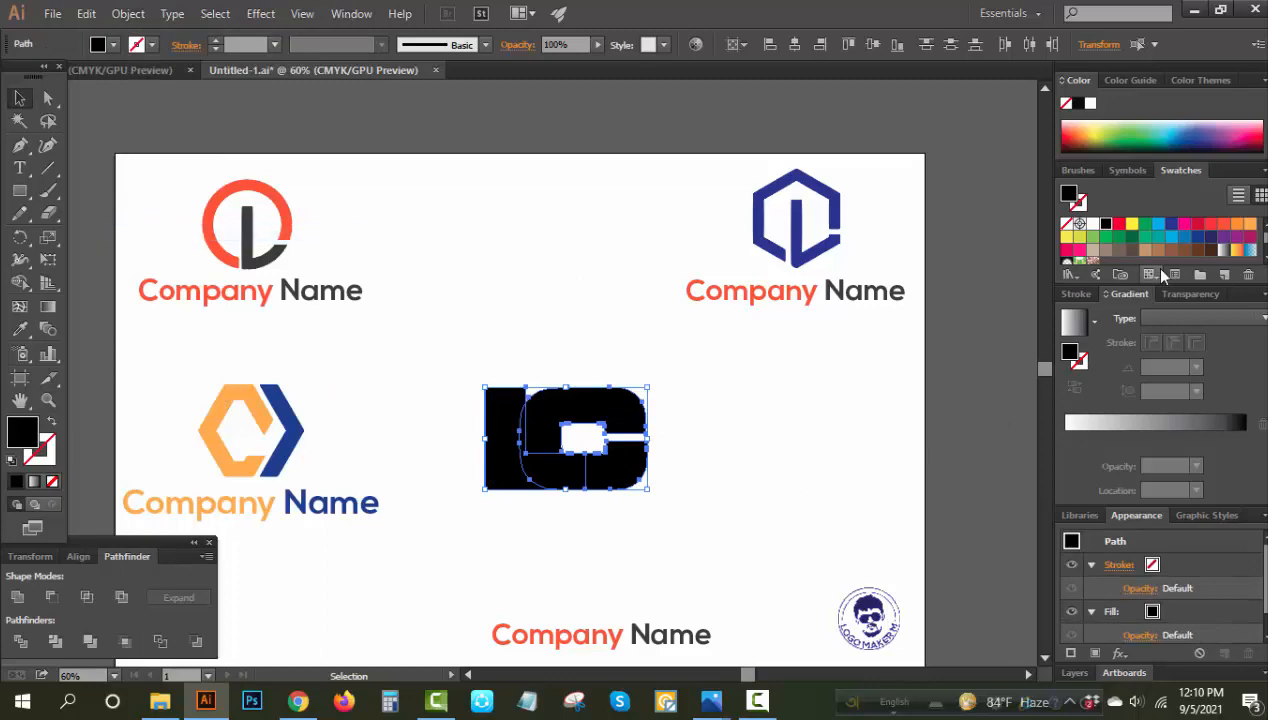
- Fill the expanded offset shapes red and paste the original black letters in front of them
click(1209, 224)
key(ctrl+f)
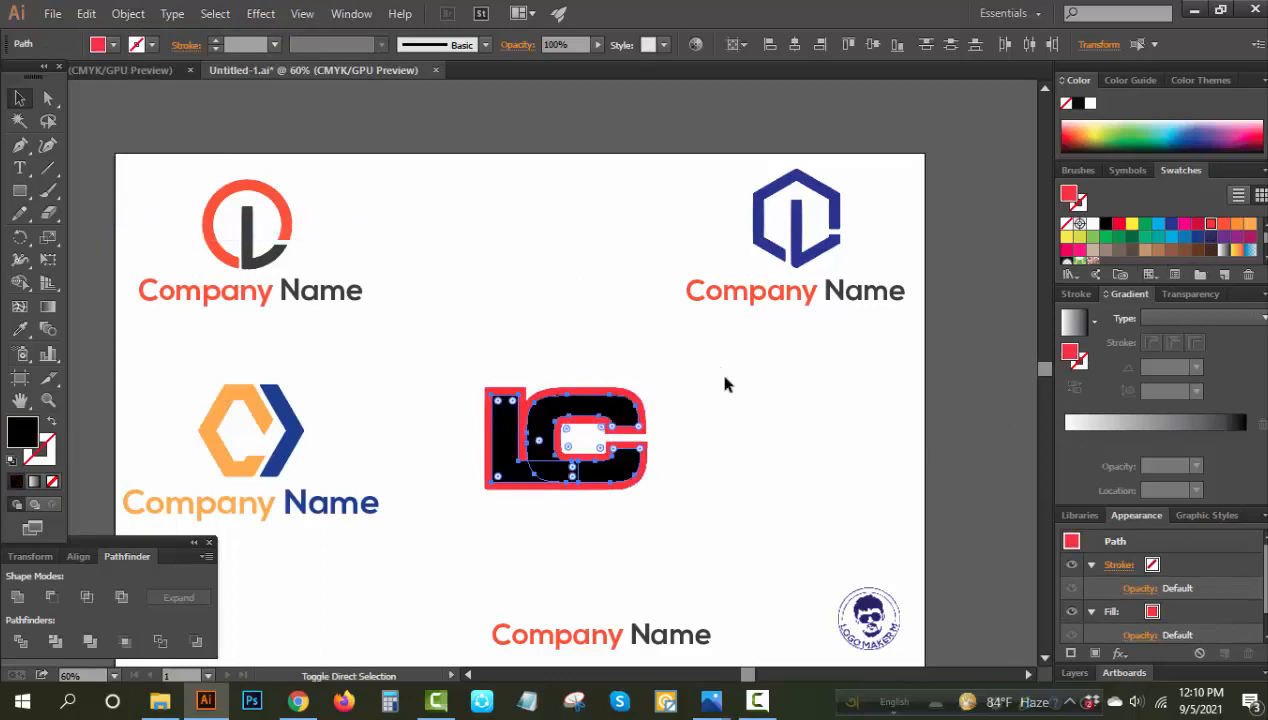
- Divide the red offset shapes and black letters with Pathfinder, and ungroup the resulting pieces
drag(708, 526, 454, 396)
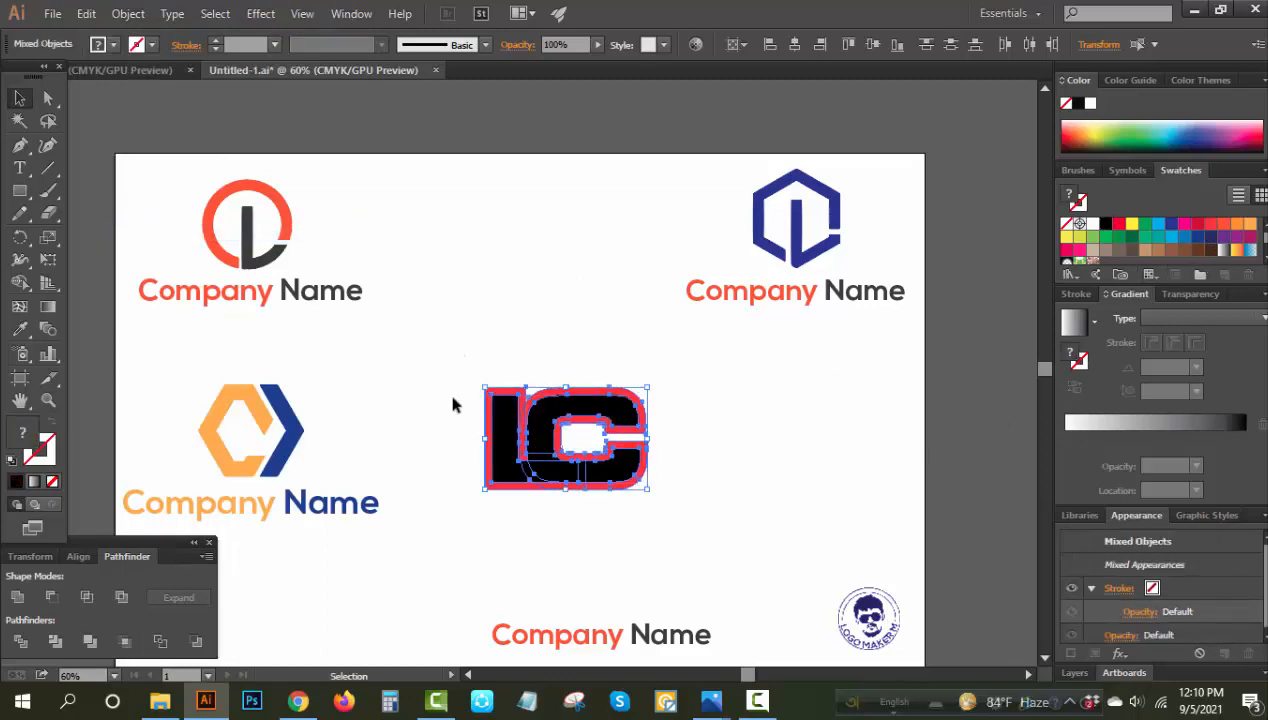
click(21, 641)
right_click(718, 394)
click(790, 507)
click(776, 497)
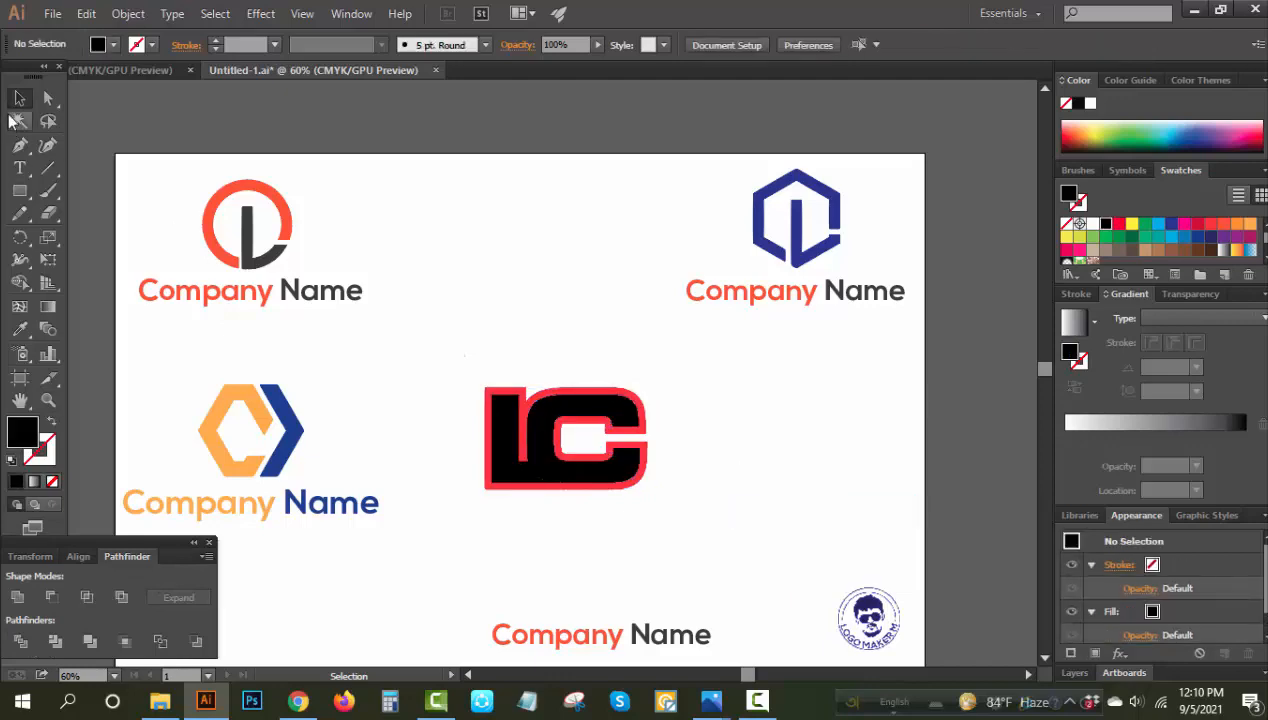
- Delete all red offset pieces and the black pieces that fill the gap between the L and the C
click(19, 120)
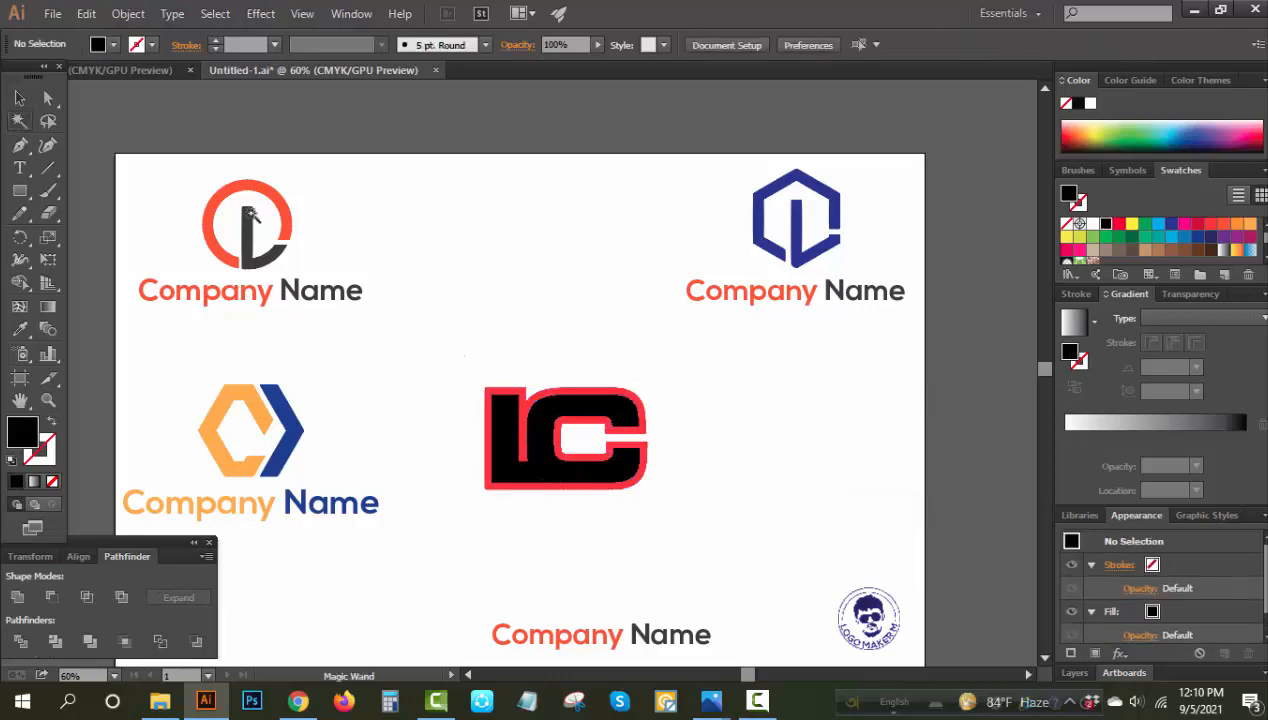
click(576, 385)
key(Delete)
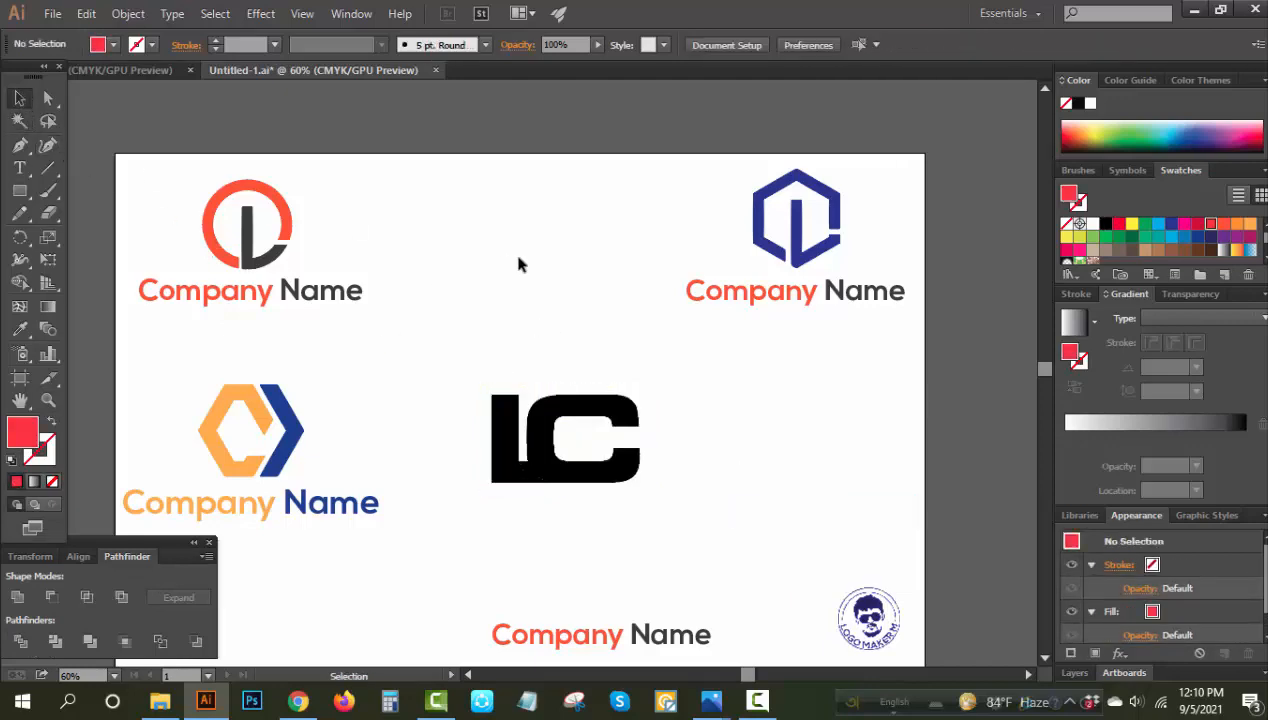
click(548, 457)
key(Delete)
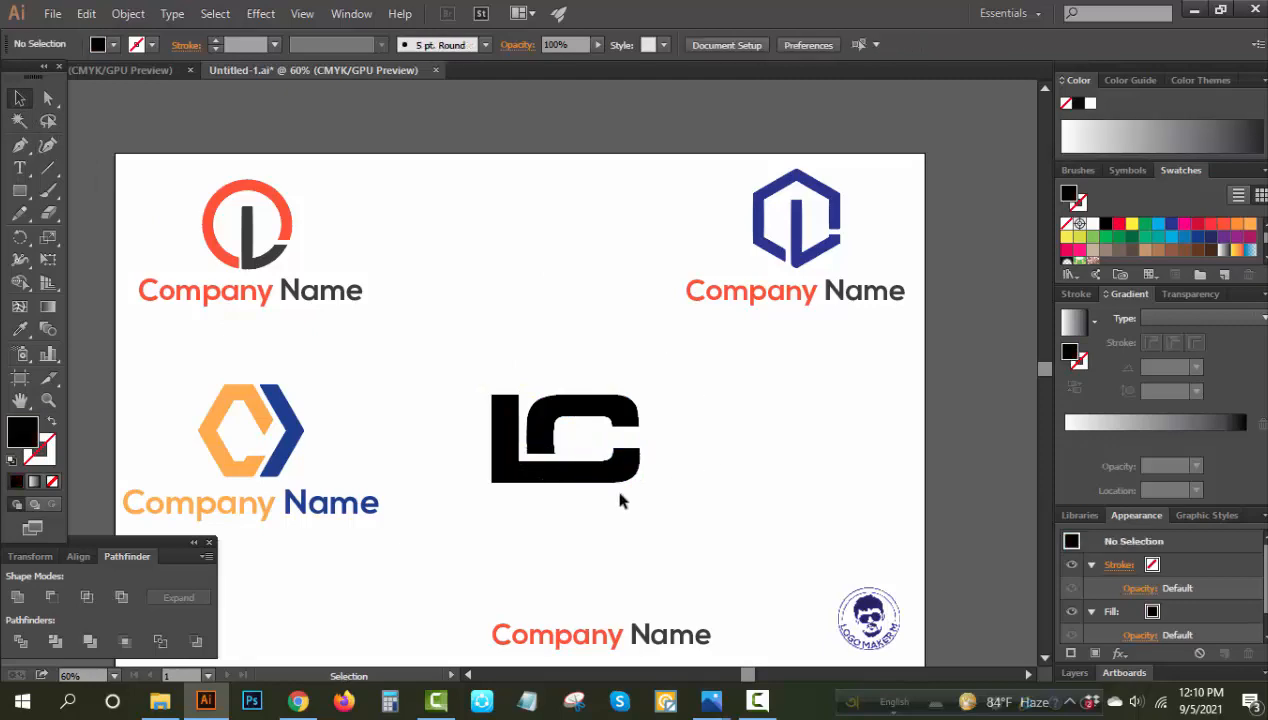
- Draw a helper line without fill or stroke, select all matching empty paths with the Magic Wand and delete them
click(48, 168)
drag(512, 256, 400, 286)
click(24, 120)
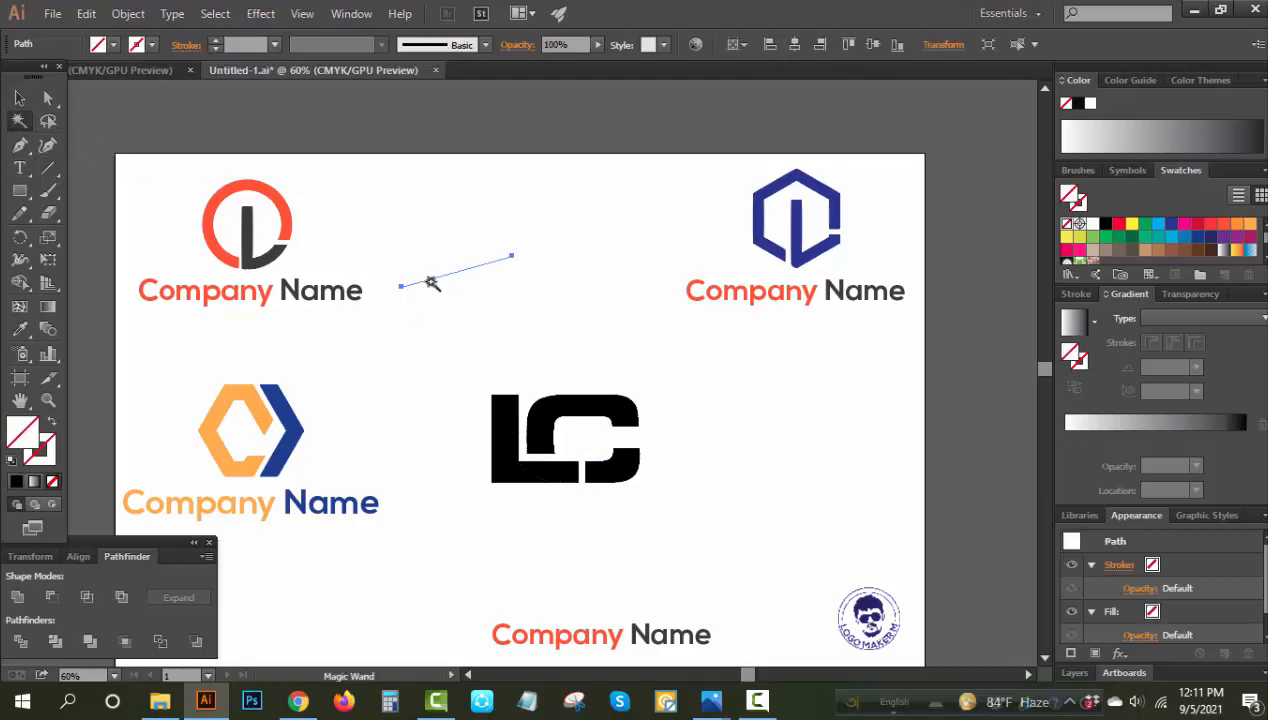
click(155, 199)
click(19, 97)
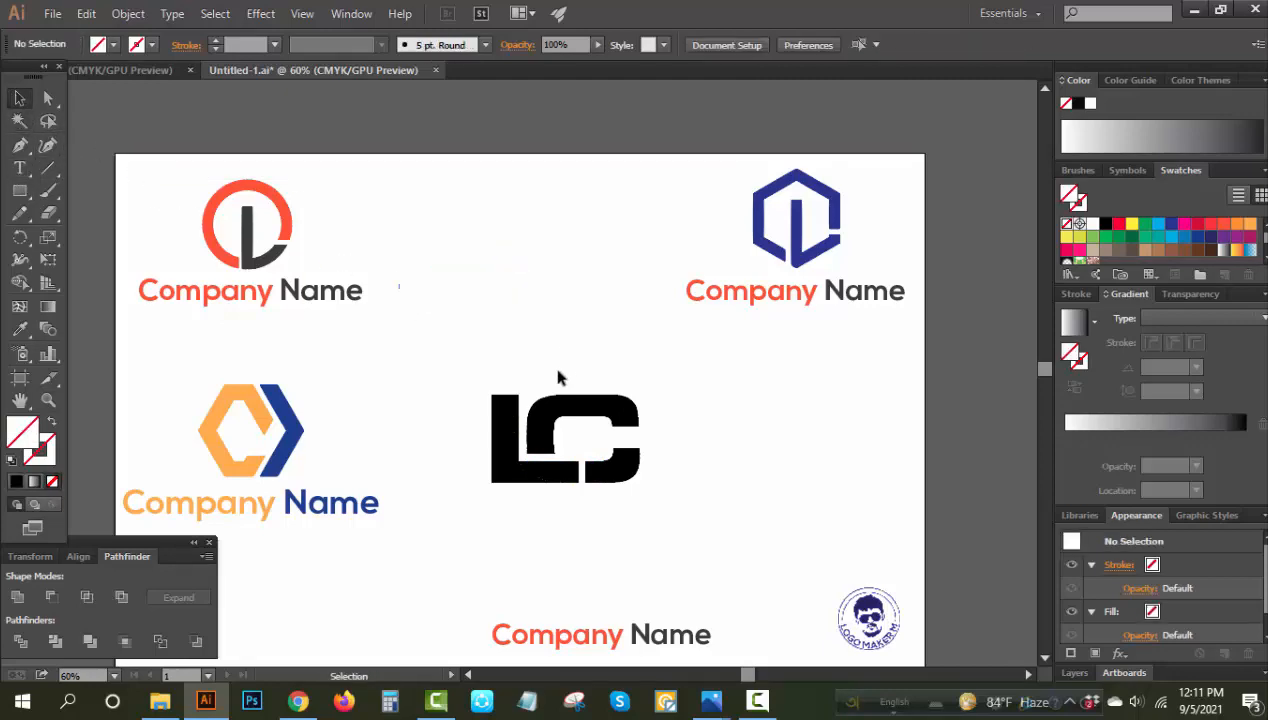
- Unite the remaining pieces of the LC mark with Pathfinder
drag(458, 365, 722, 517)
click(28, 597)
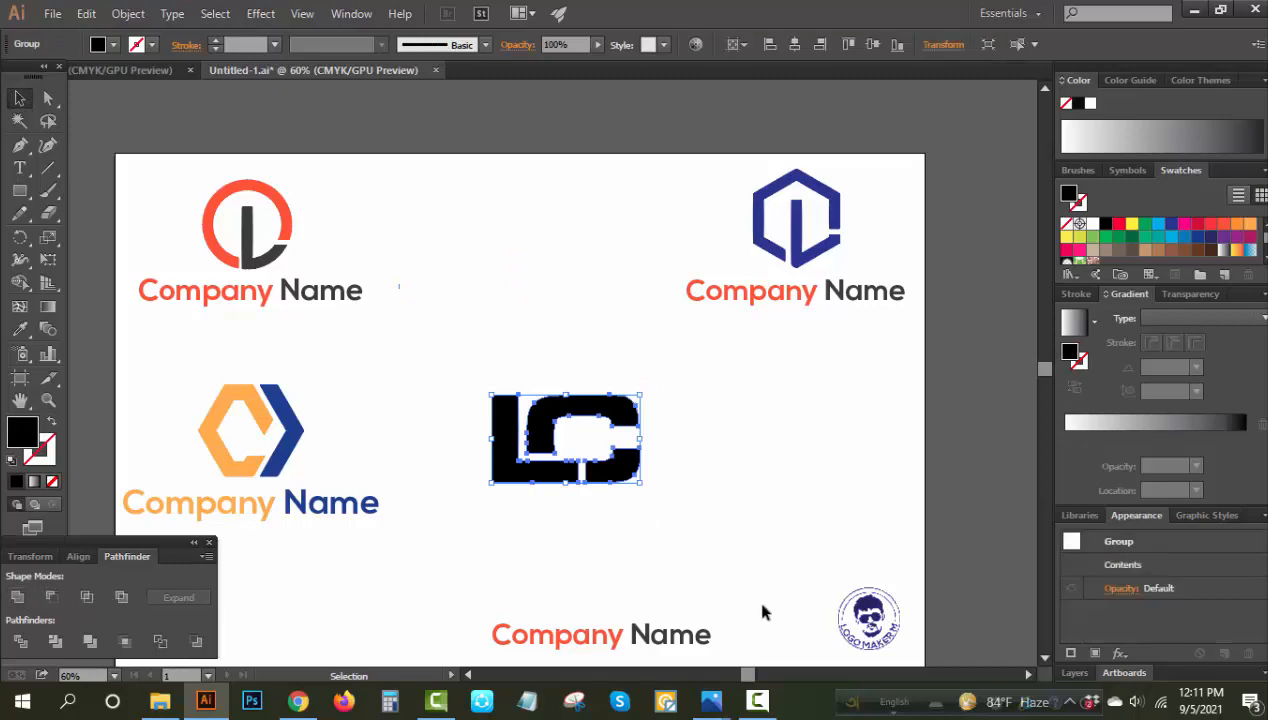
click(770, 580)
- Fill only the L of the LC mark with bright red
click(47, 97)
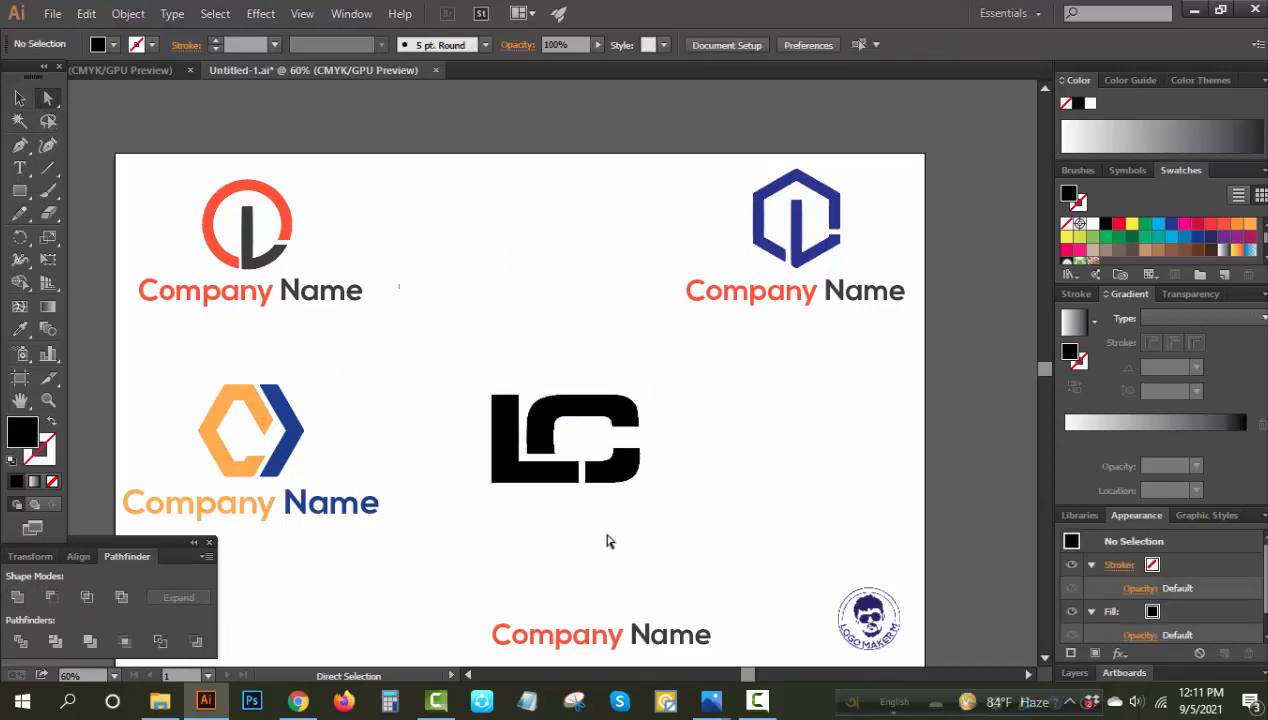
click(538, 484)
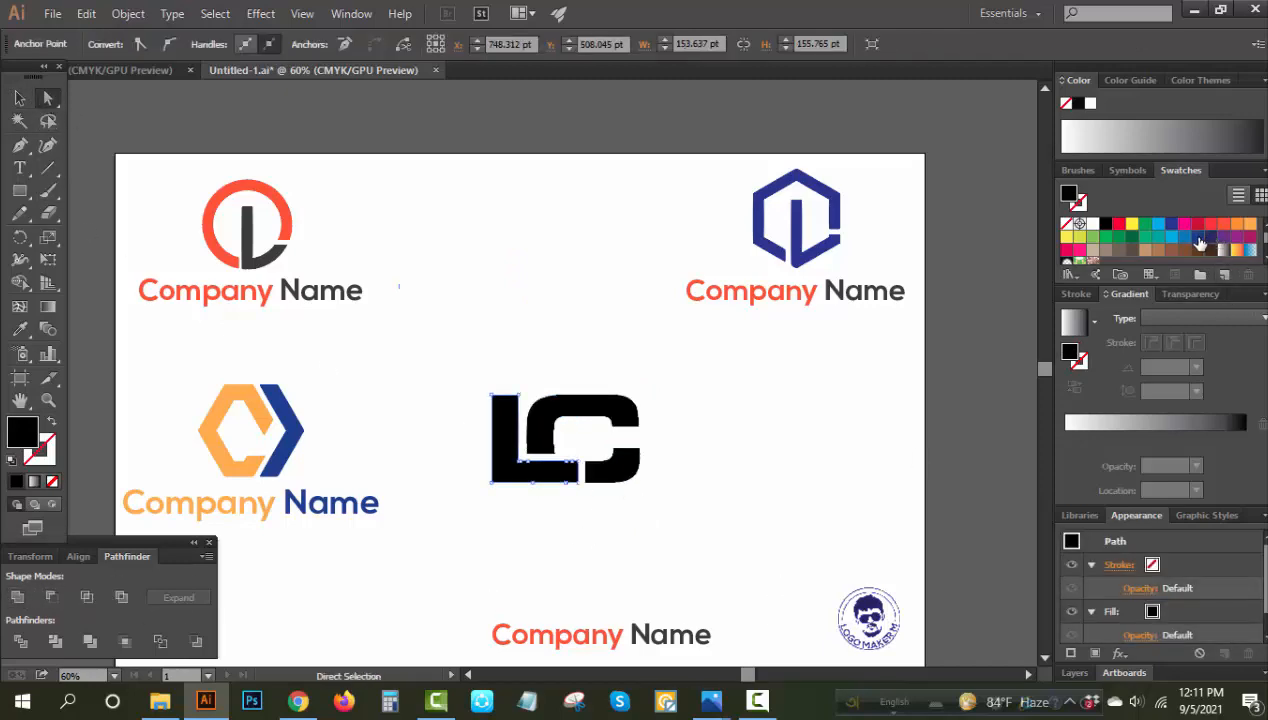
click(1118, 223)
click(728, 413)
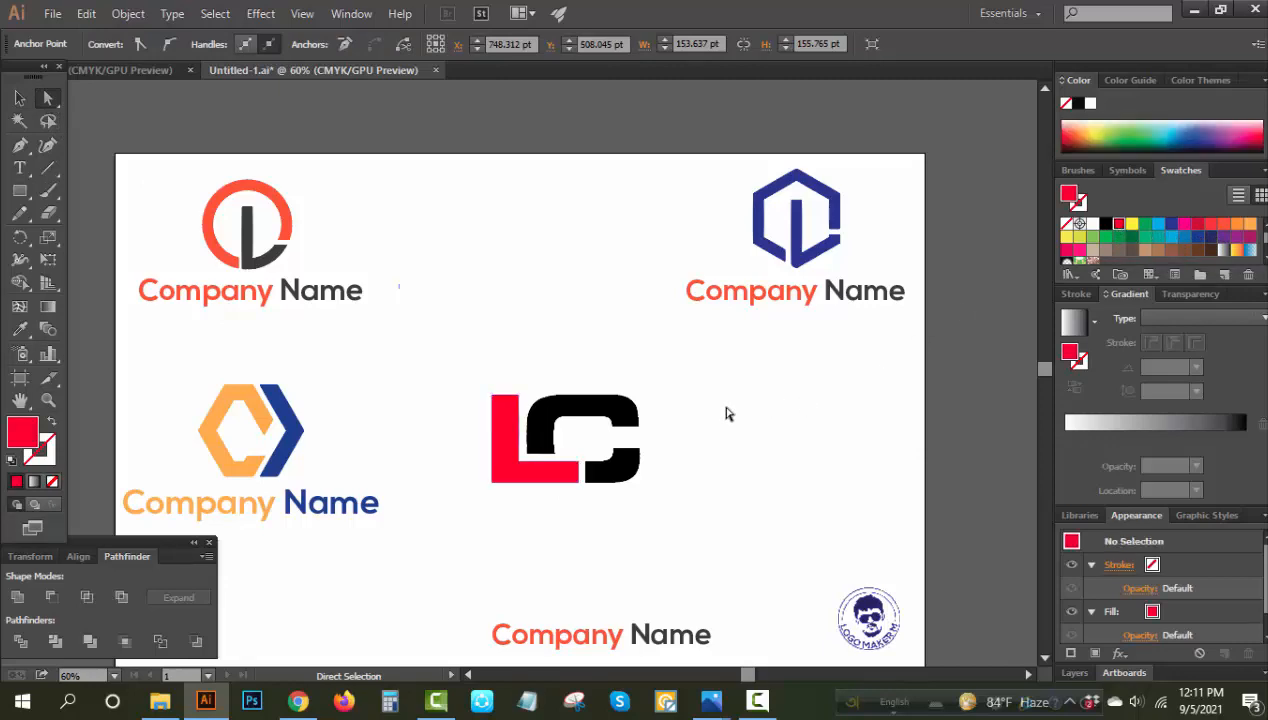
- Fill both pieces of the C in the LC mark with dark gray
drag(686, 391, 610, 490)
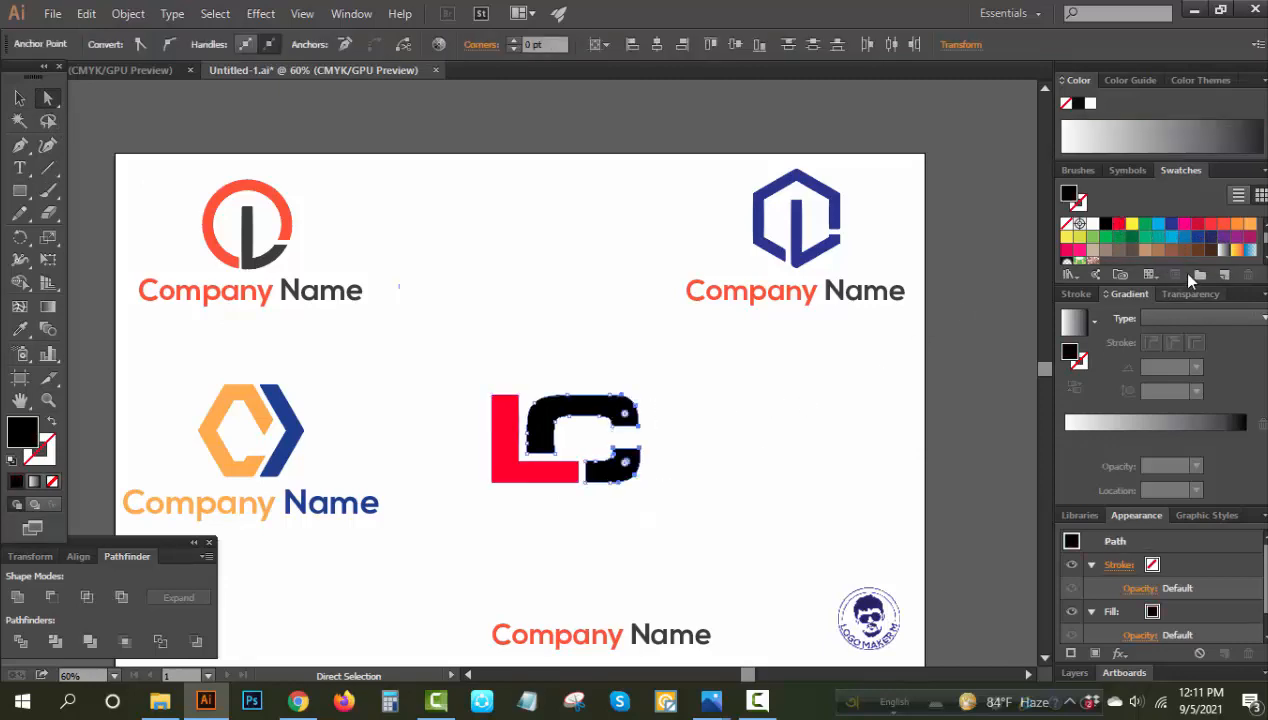
click(1172, 224)
scroll(1105, 255, down, 3)
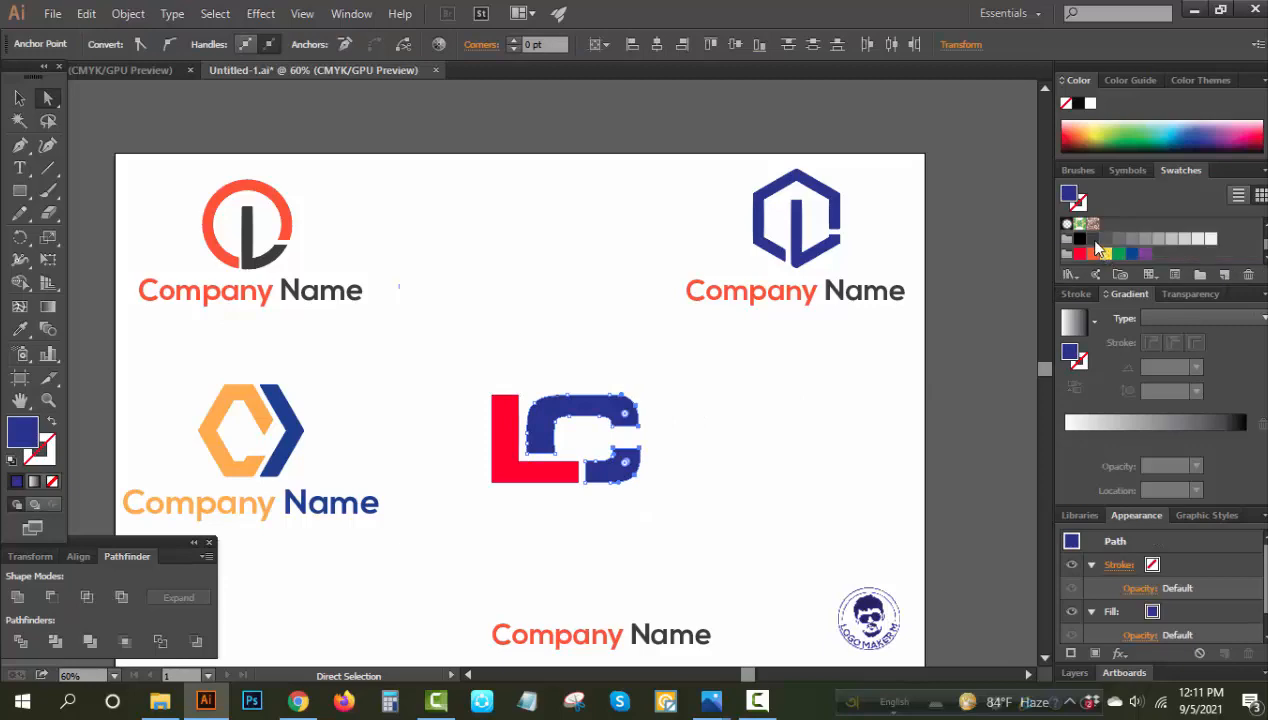
click(843, 467)
- Place the spare "Company Name" text just below the LC mark, slightly enlarged and centred under it
click(19, 97)
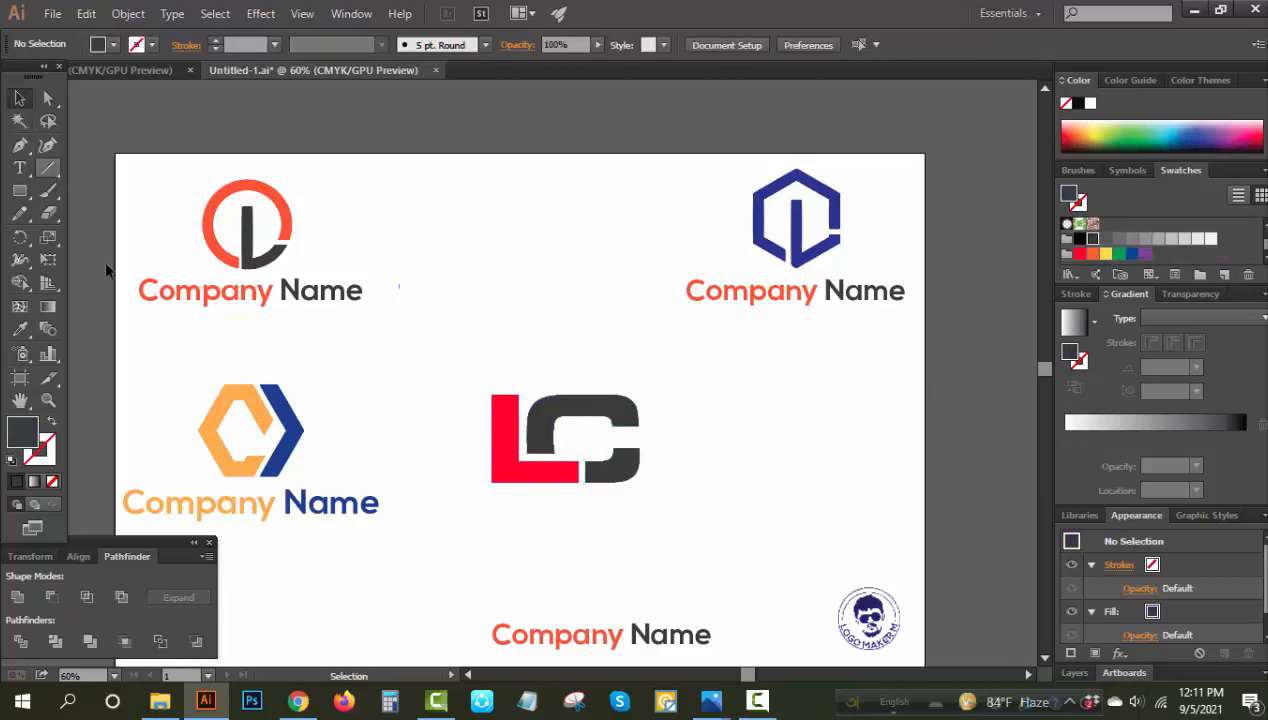
drag(651, 637, 721, 560)
drag(628, 552, 631, 537)
drag(722, 515, 643, 518)
right_click(744, 474)
click(815, 597)
click(721, 555)
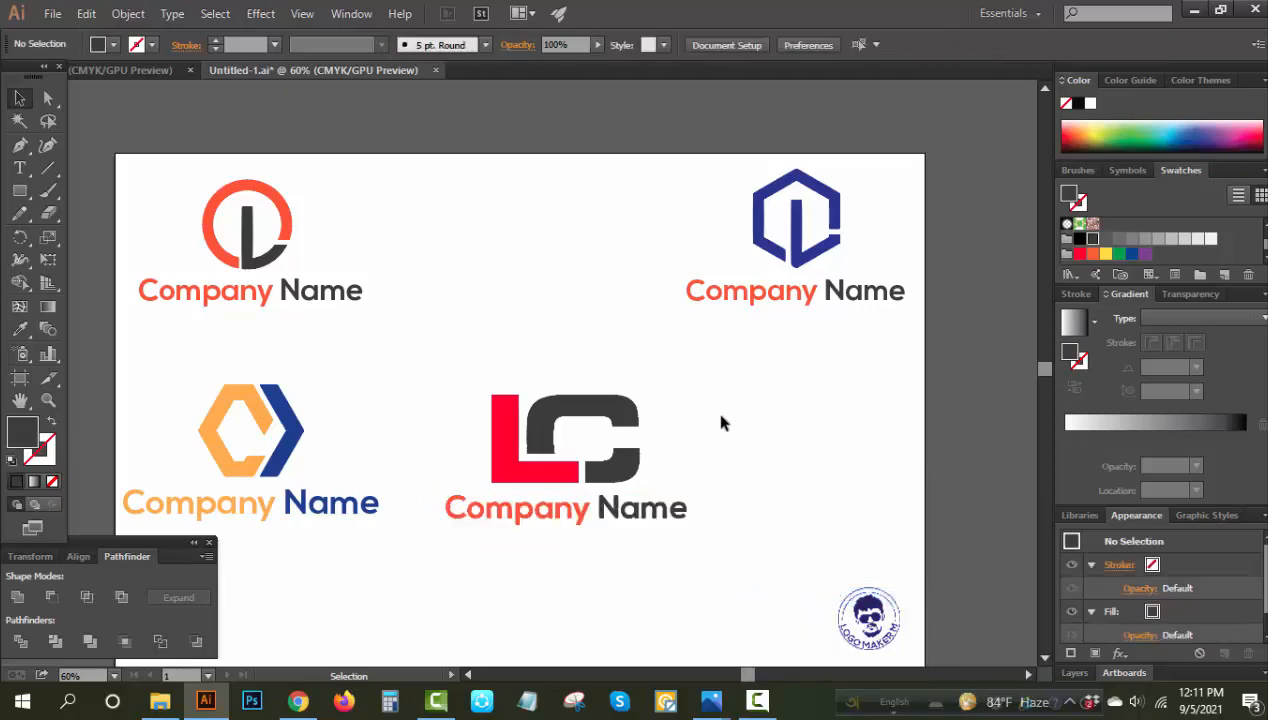
- Group the LC mark with its "Company Name" text
drag(711, 405, 635, 520)
key(ctrl+g)
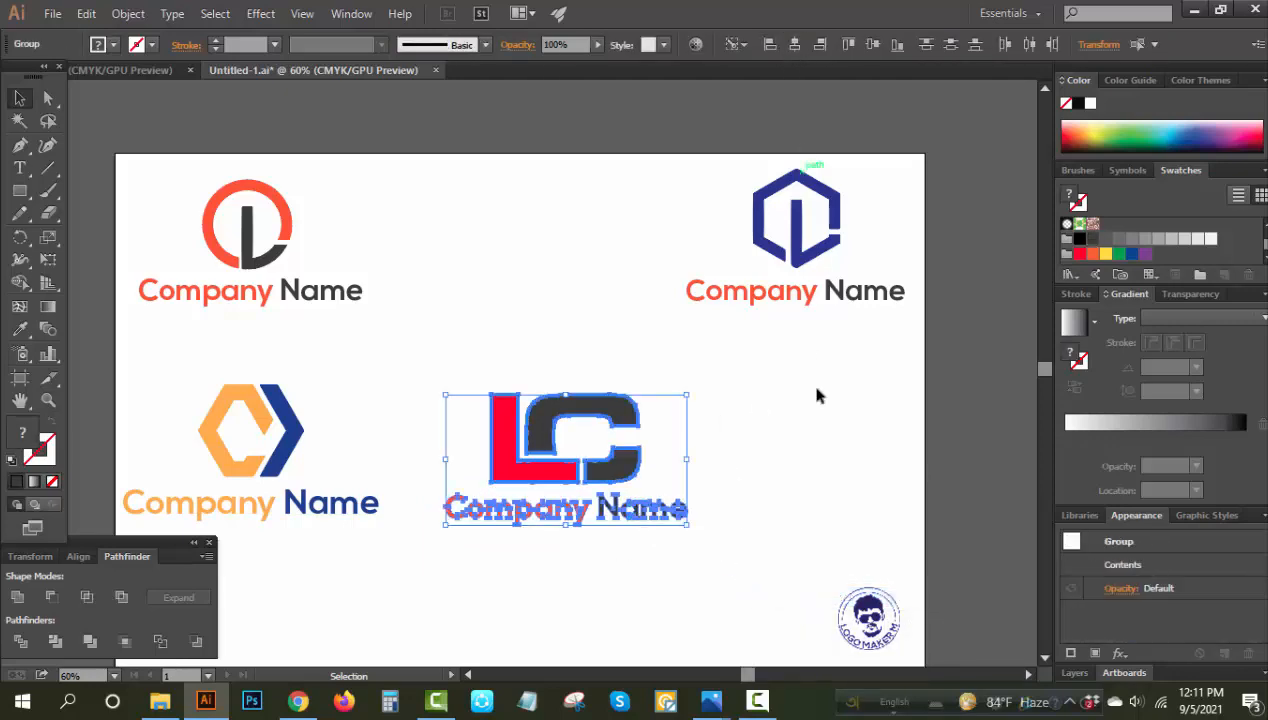
click(752, 448)
- Recolour "Company" below the LC mark to the L's bright red, and match "Name" to the C's dark gray
click(19, 120)
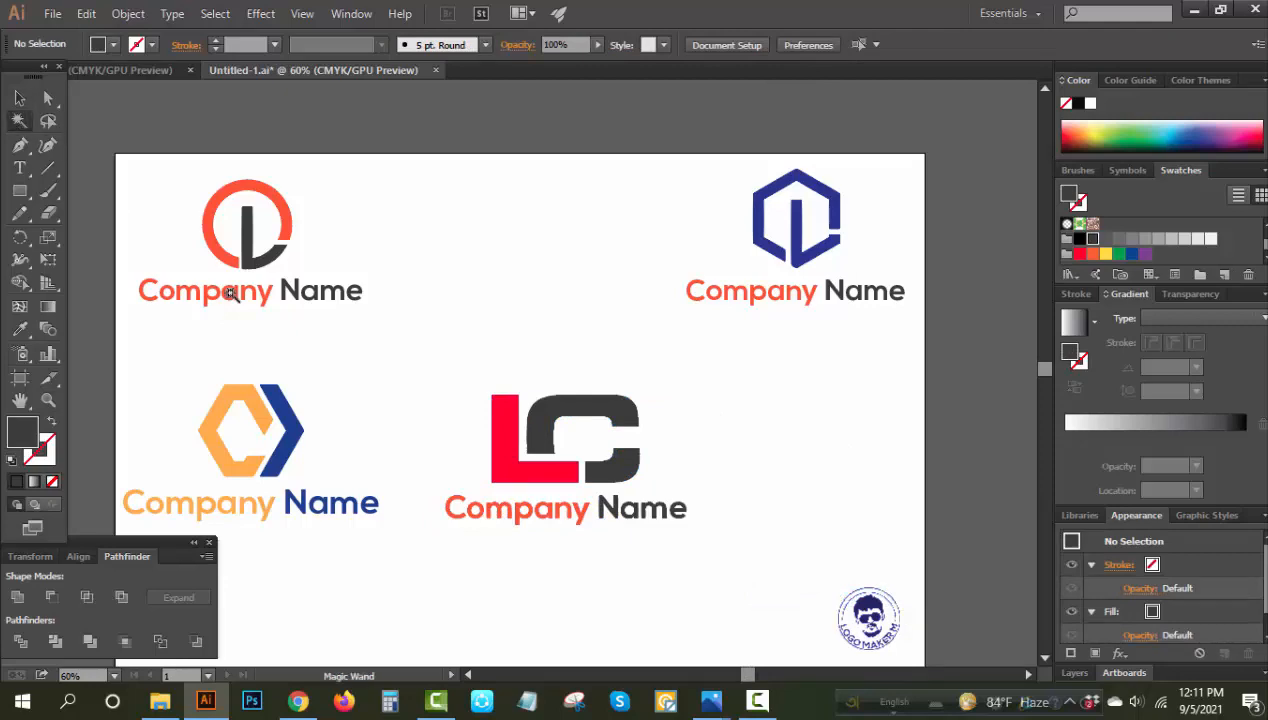
click(494, 510)
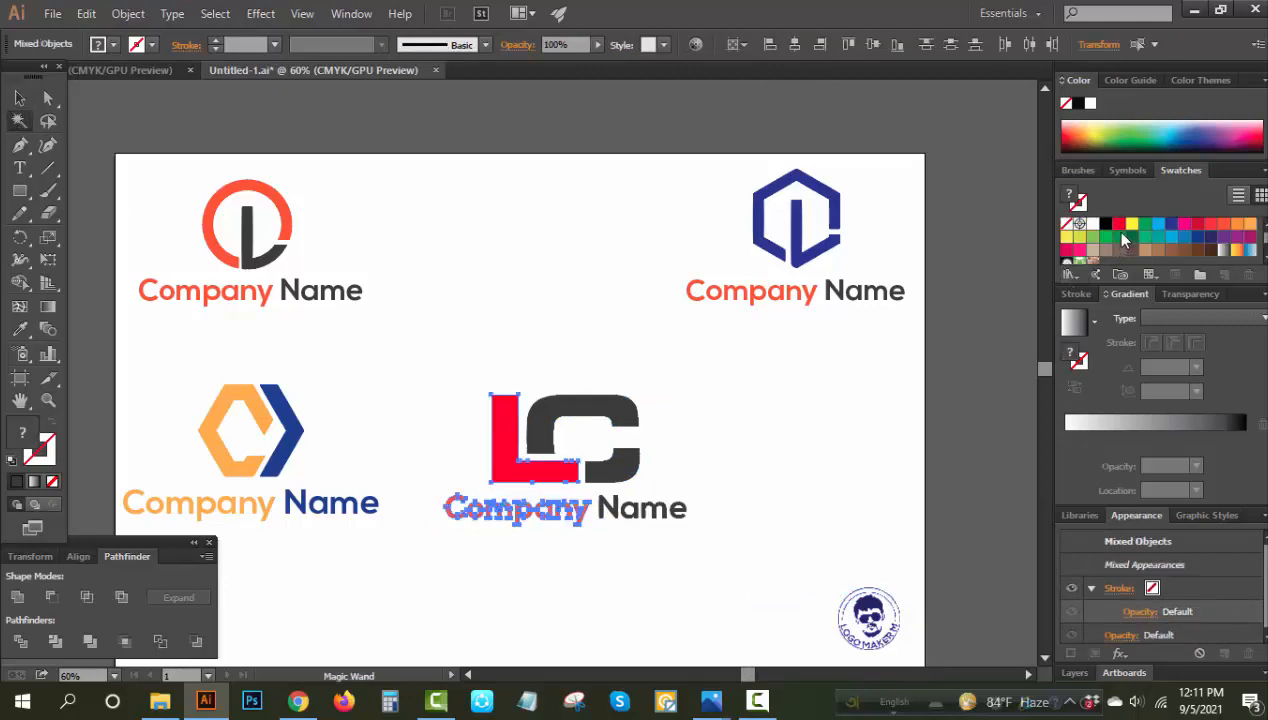
click(1117, 225)
click(642, 508)
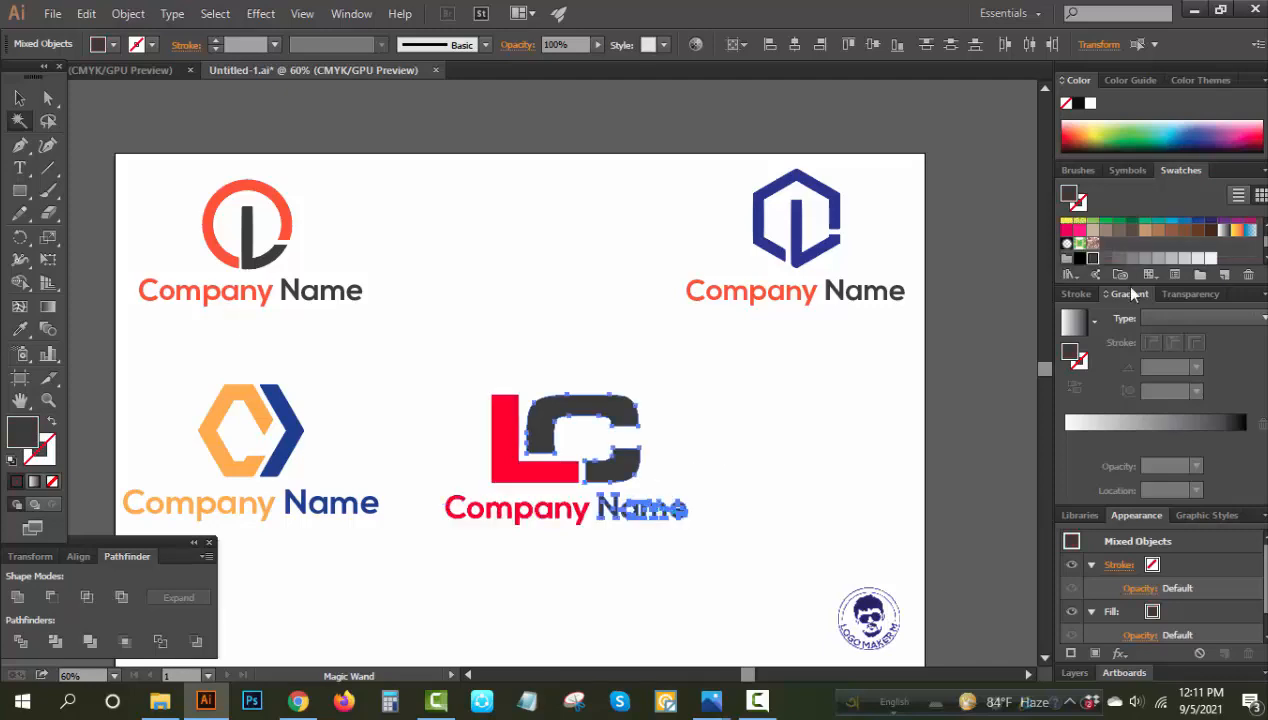
click(20, 98)
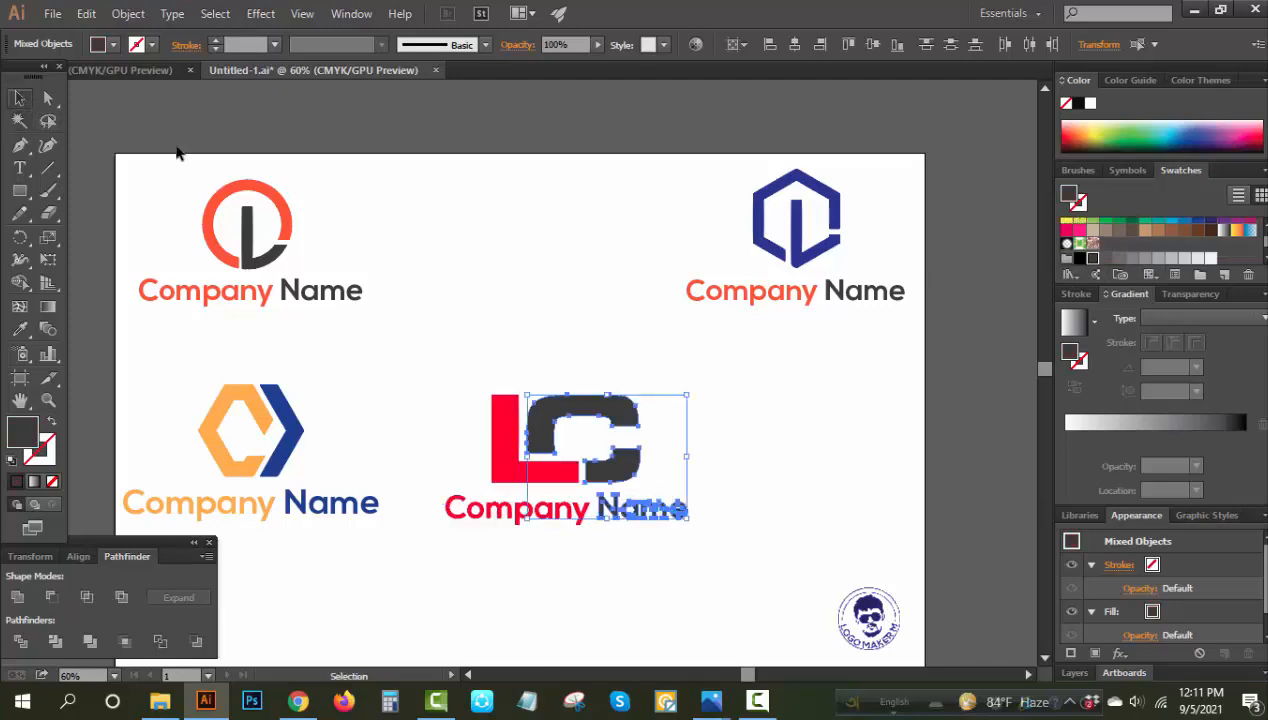
- Move the whole LC logo with its text to the artboard's right side, below the blue hexagonal logo
click(587, 448)
click(612, 475)
shift+click(677, 500)
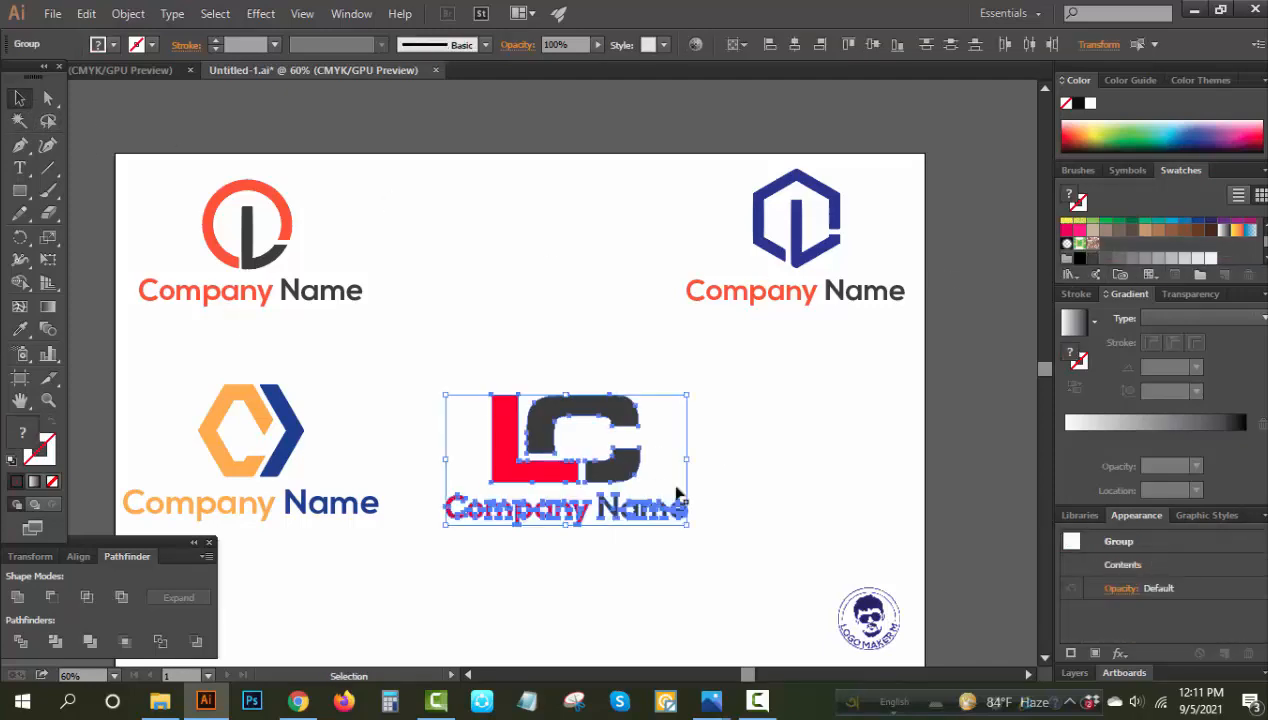
right_click(748, 398)
click(800, 489)
click(798, 498)
drag(633, 482, 848, 470)
click(475, 433)
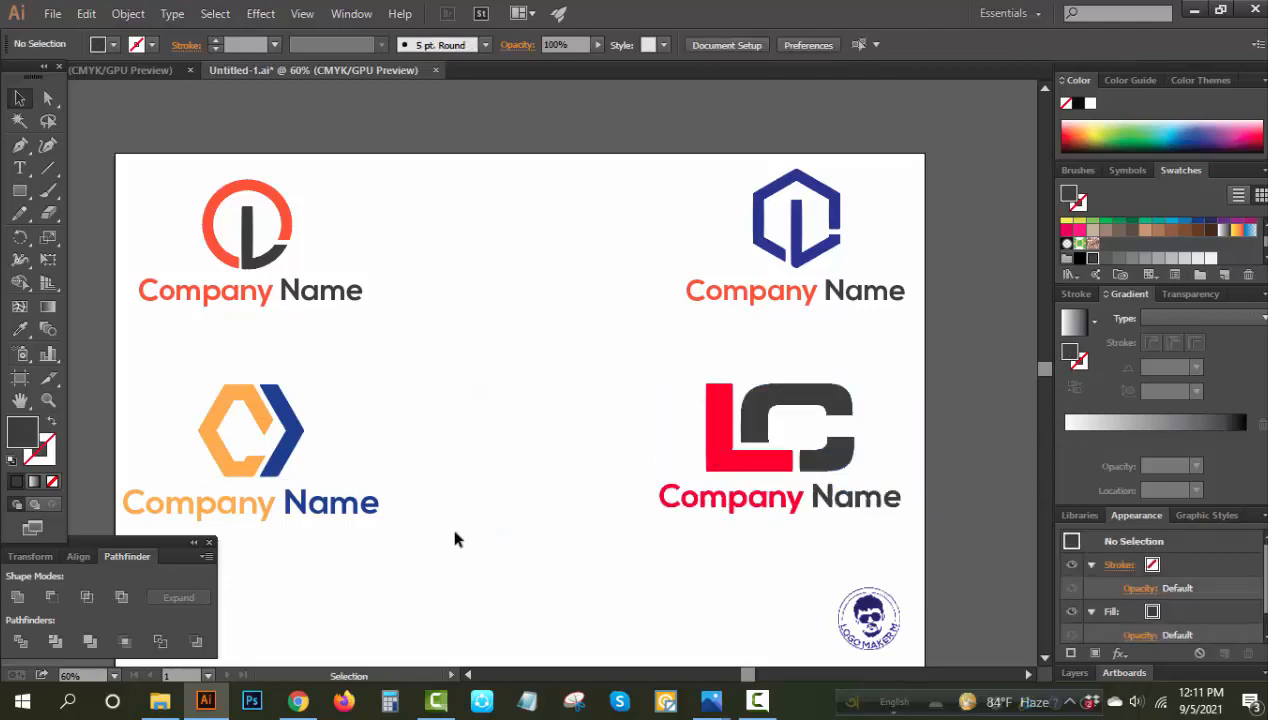